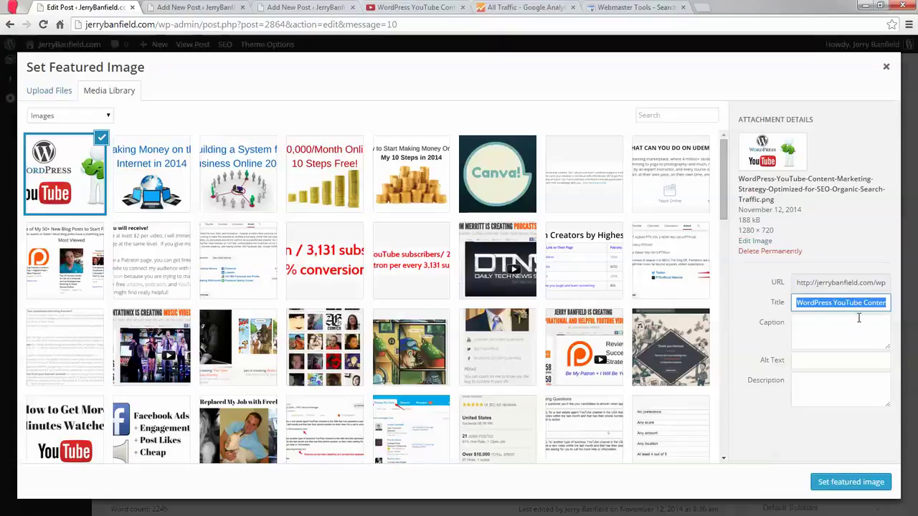
# Clear the title of the selected WordPress and YouTube image in its attachment details and leave the media library.
pyautogui.click(836, 302)
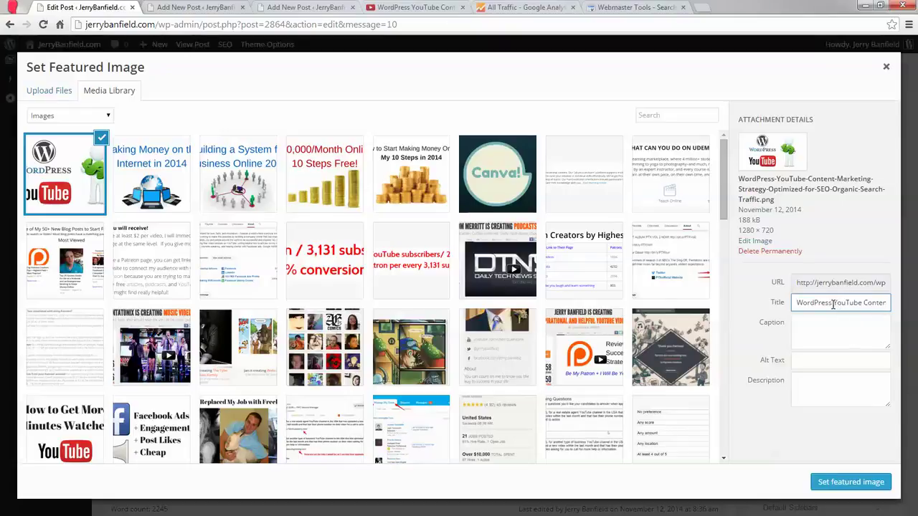
pyautogui.doubleClick(836, 302)
pyautogui.press('BackSpace')
pyautogui.tripleClick(852, 302)
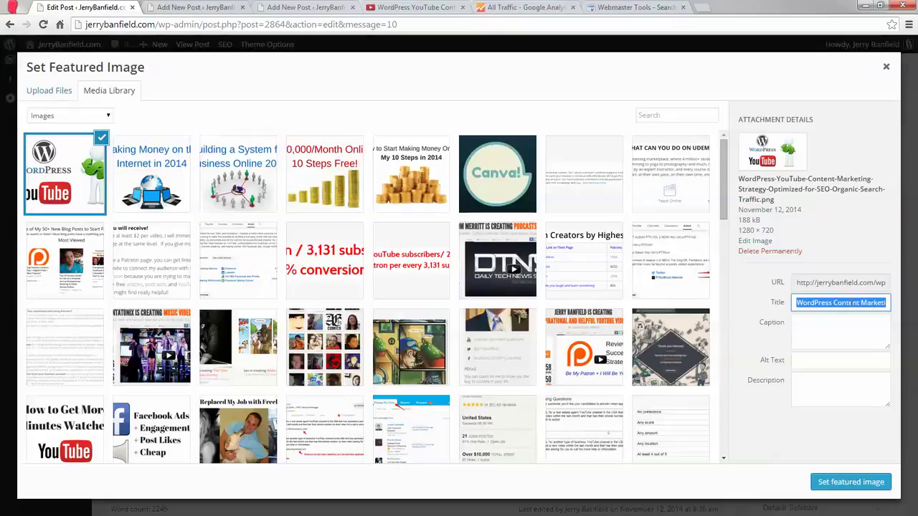
pyautogui.press('BackSpace')
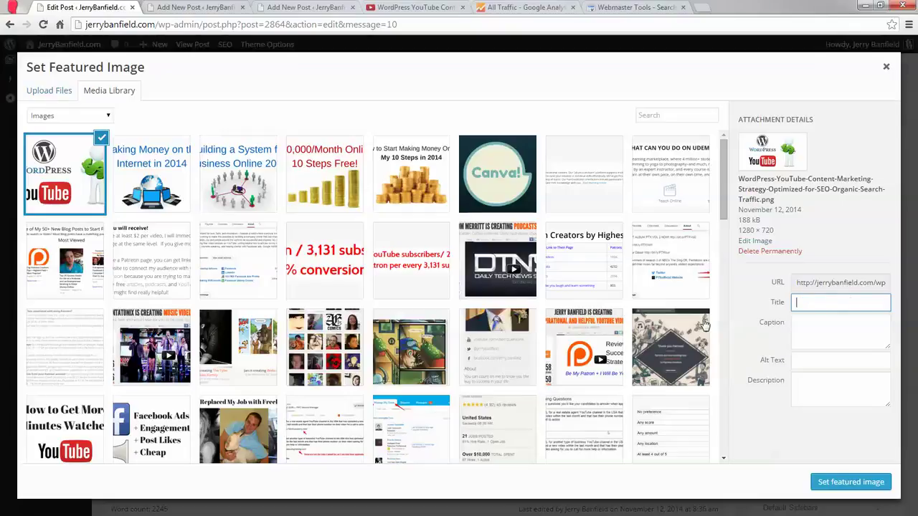
pyautogui.click(887, 66)
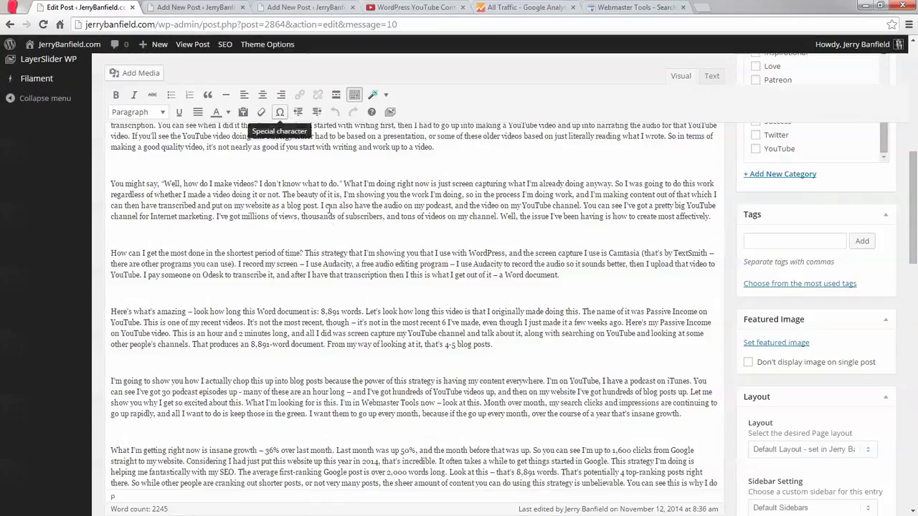
# Set the WordPress and YouTube image's title and alt text to "WordPress Posting Strategy for Maximum SEO Results 2014" and make it the featured image.
pyautogui.hotkey('ctrl', 'a')
pyautogui.scroll(-5, 847, 395)
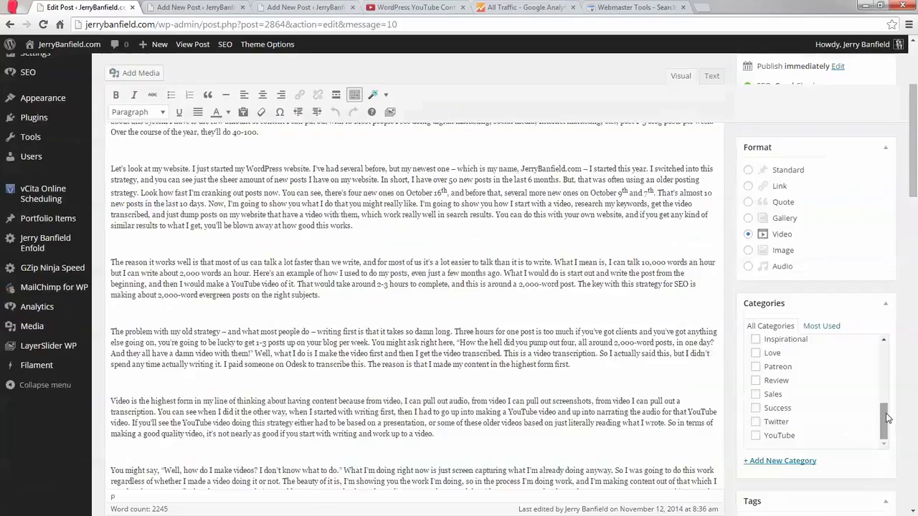
pyautogui.click(794, 459)
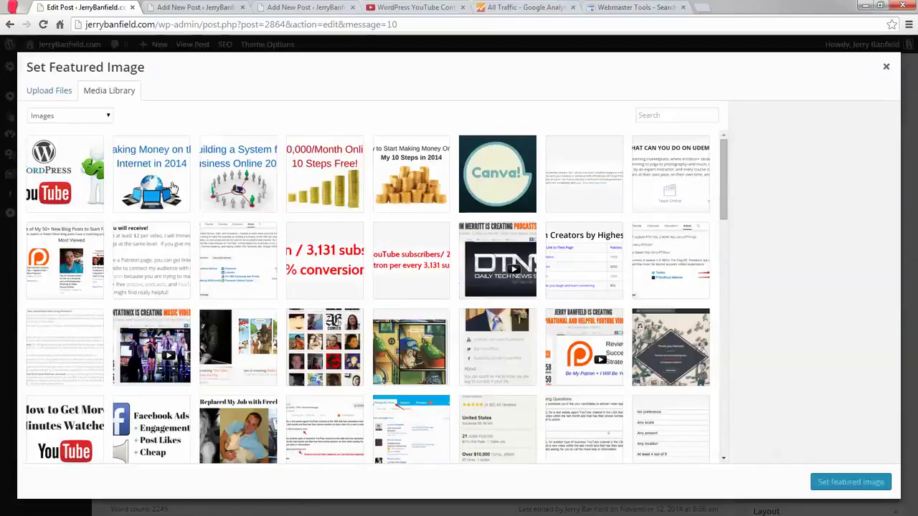
pyautogui.click(72, 175)
pyautogui.click(837, 304)
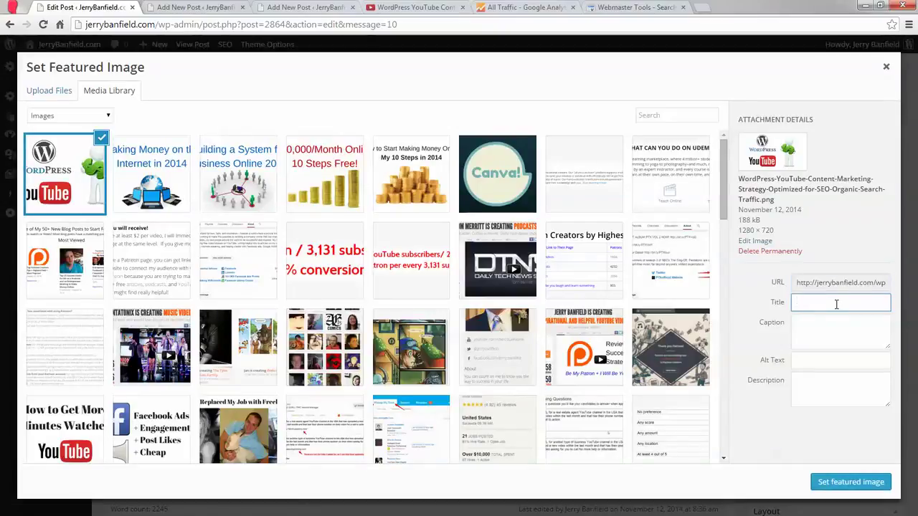
pyautogui.write('Maximum SEO Results 2014')
pyautogui.click(839, 360)
pyautogui.write('Maximum SEO Results 2014')
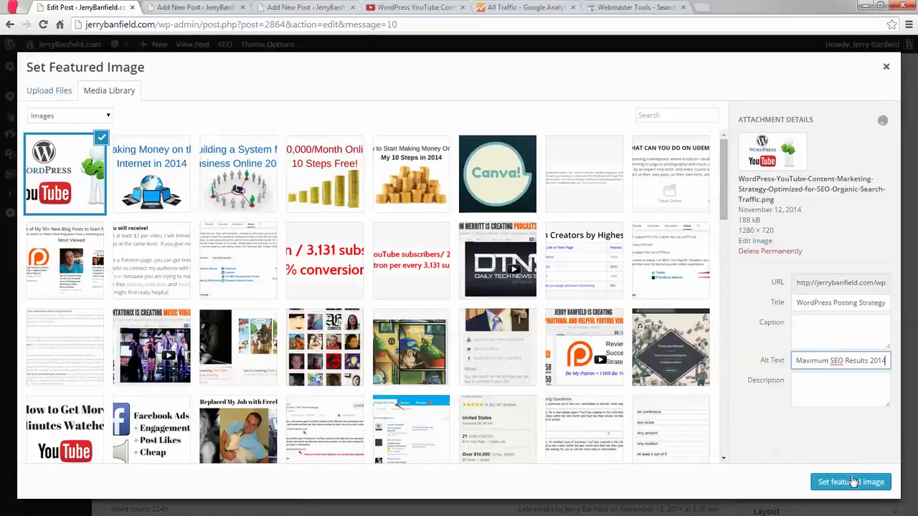
pyautogui.click(853, 482)
# Review the post's featured image, categories, layout and Yoast SEO settings before publishing.
pyautogui.scroll(-3, 660, 345)
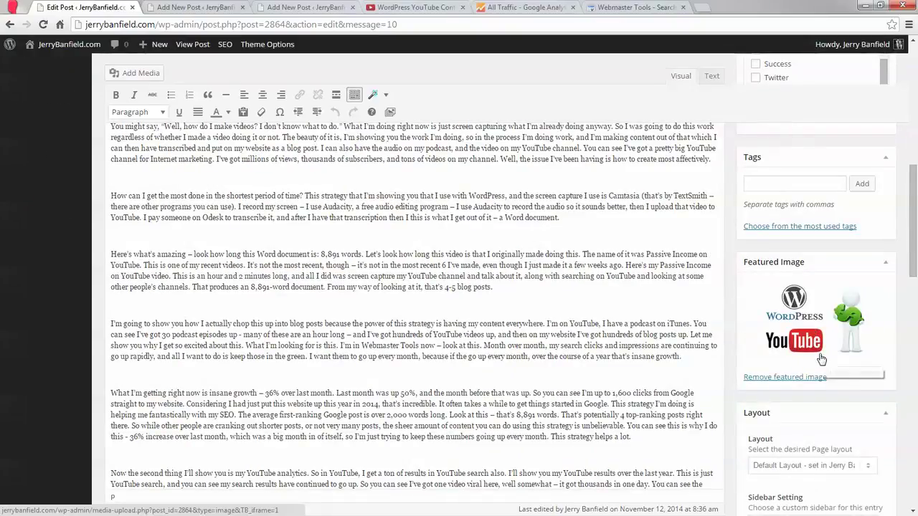
pyautogui.scroll(-5, 802, 309)
pyautogui.scroll(-6, 809, 313)
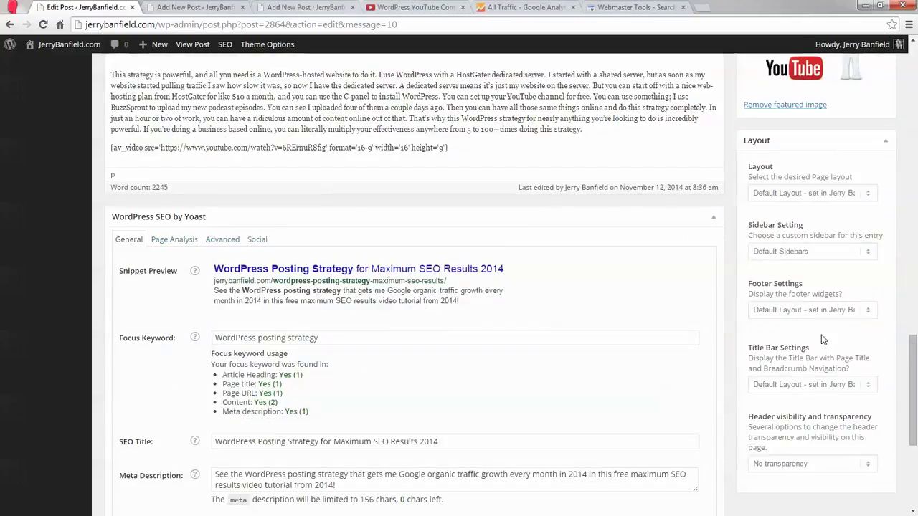
pyautogui.scroll(8, 820, 349)
pyautogui.scroll(2, 824, 360)
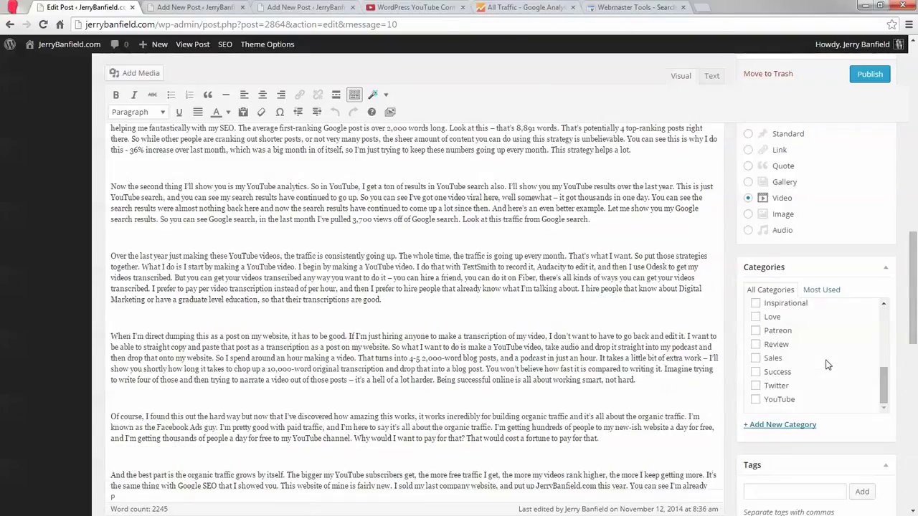
pyautogui.scroll(-5, 829, 363)
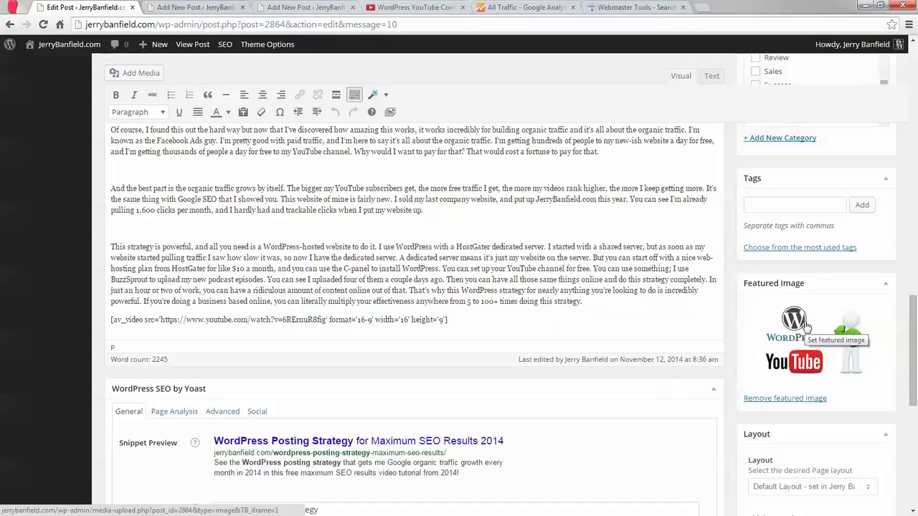
pyautogui.scroll(5, 807, 326)
pyautogui.scroll(-7, 818, 234)
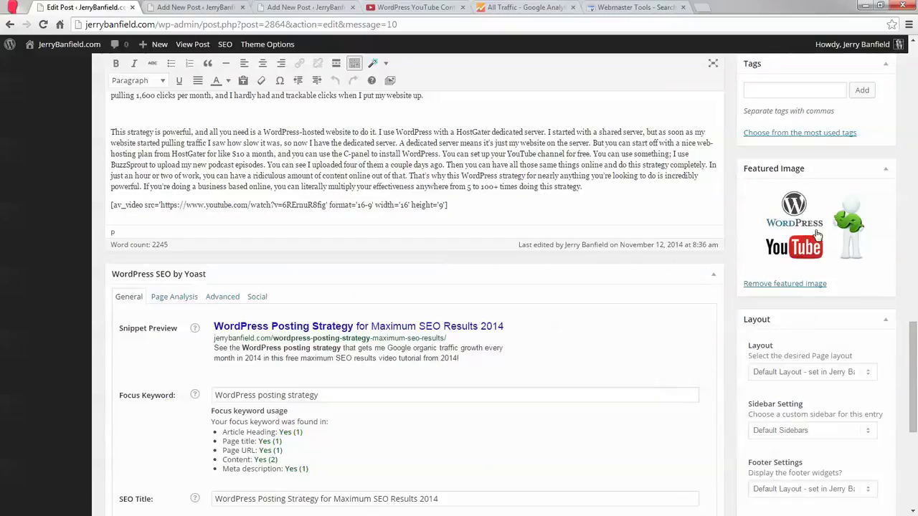
pyautogui.scroll(1, 811, 266)
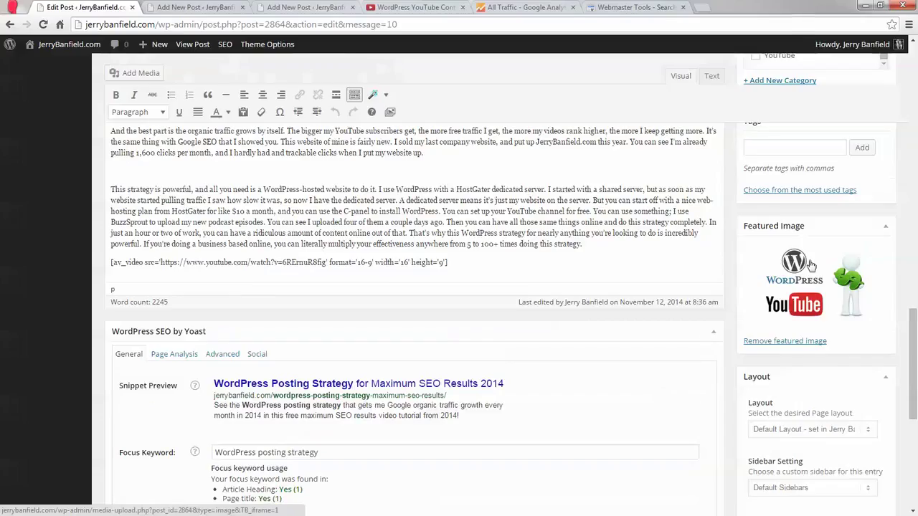
pyautogui.scroll(15, 551, 306)
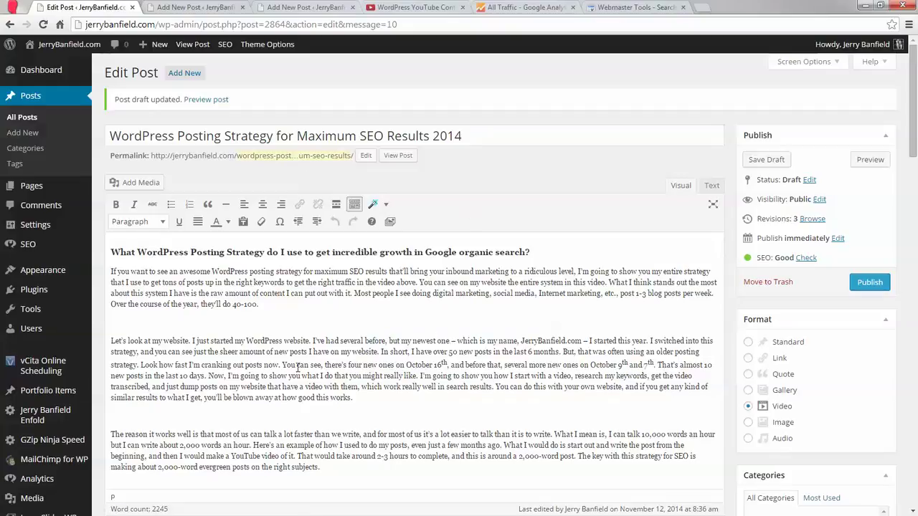
# Publish the post and review its live page from the video down to the comments.
pyautogui.click(872, 285)
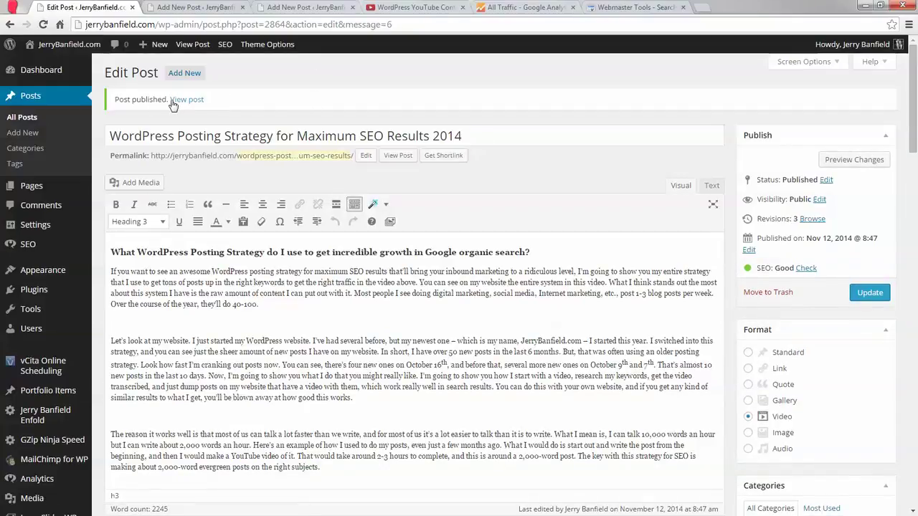
pyautogui.click(185, 101)
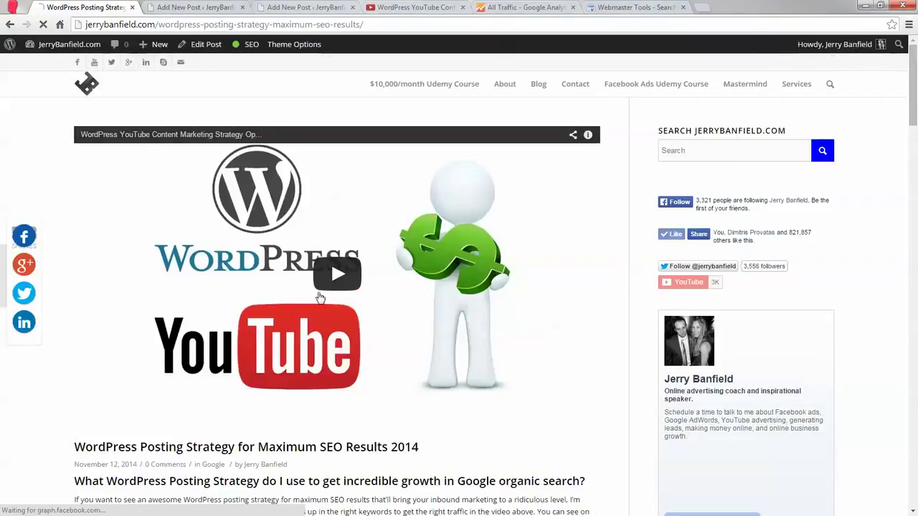
pyautogui.scroll(-2, 319, 307)
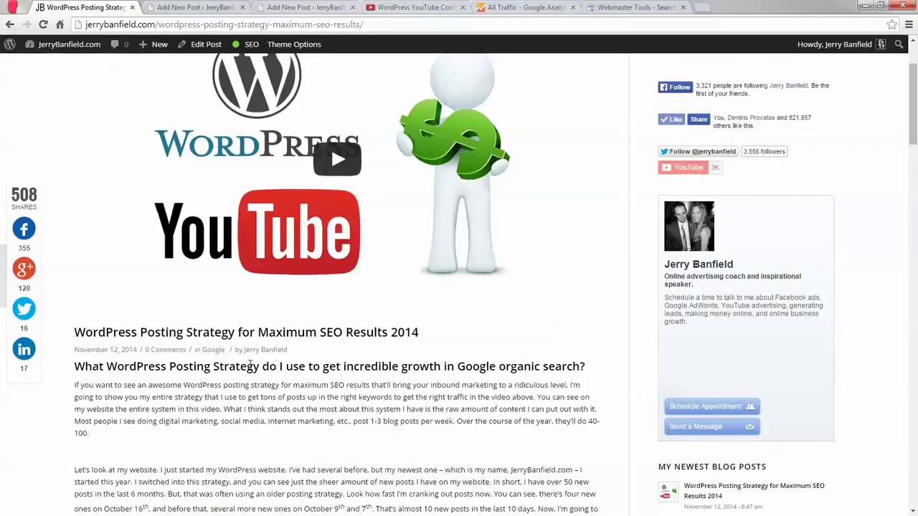
pyautogui.scroll(-10, 406, 363)
pyautogui.scroll(-8, 439, 351)
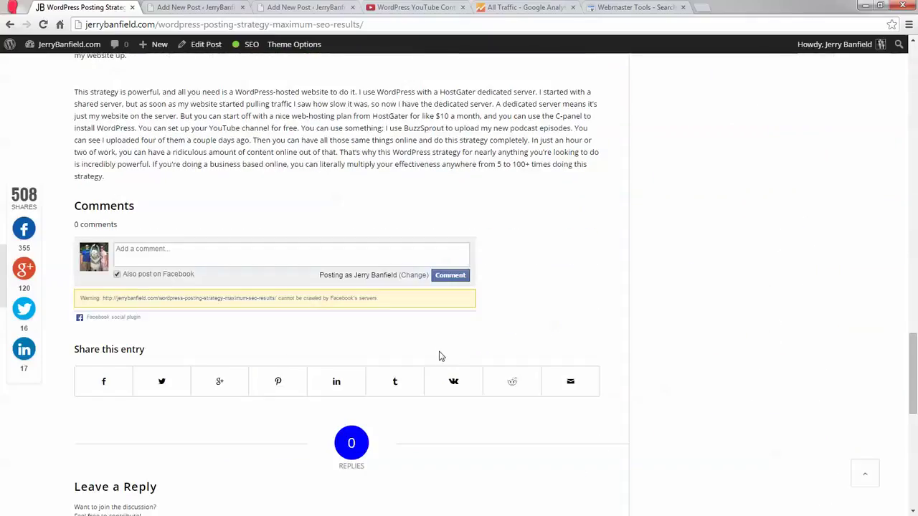
pyautogui.scroll(18, 406, 315)
pyautogui.scroll(3, 402, 310)
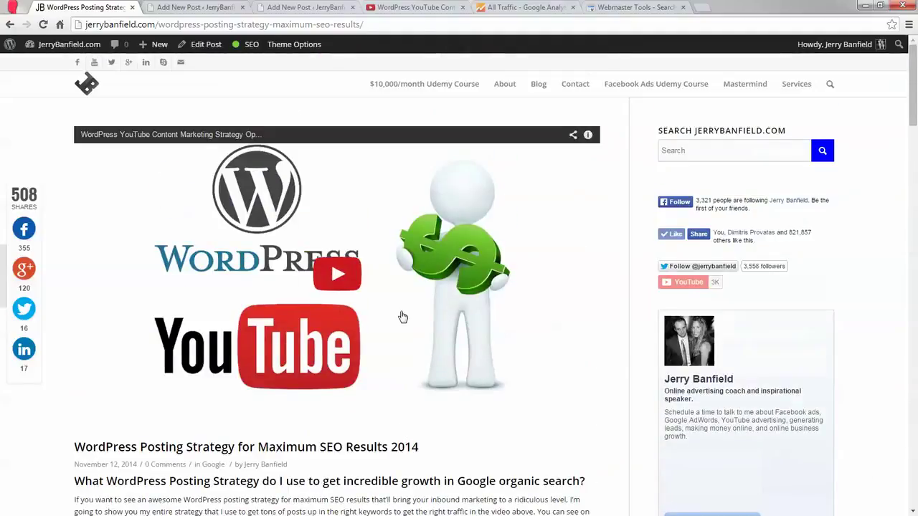
# Visit the site's front page, open the new post from the Newest section and look through it.
pyautogui.click(86, 95)
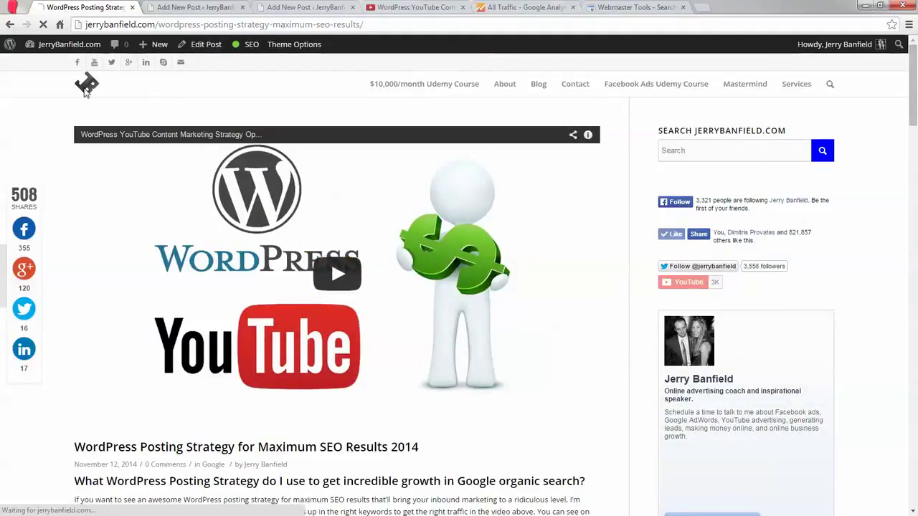
pyautogui.scroll(-10, 407, 172)
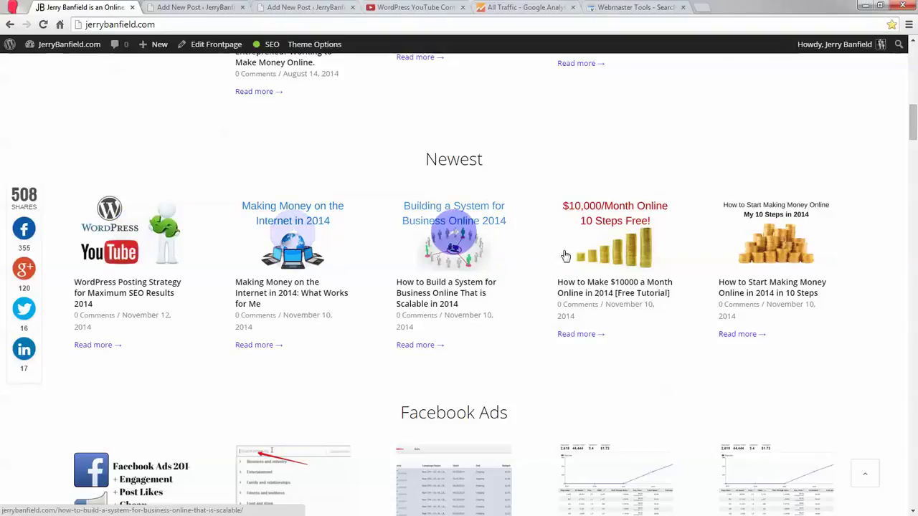
pyautogui.click(113, 242)
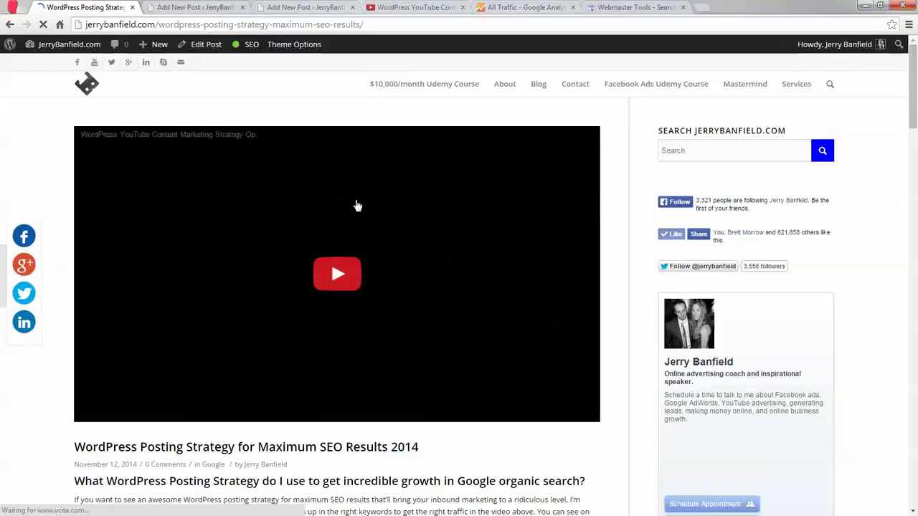
pyautogui.scroll(-8, 460, 231)
pyautogui.scroll(-20, 460, 231)
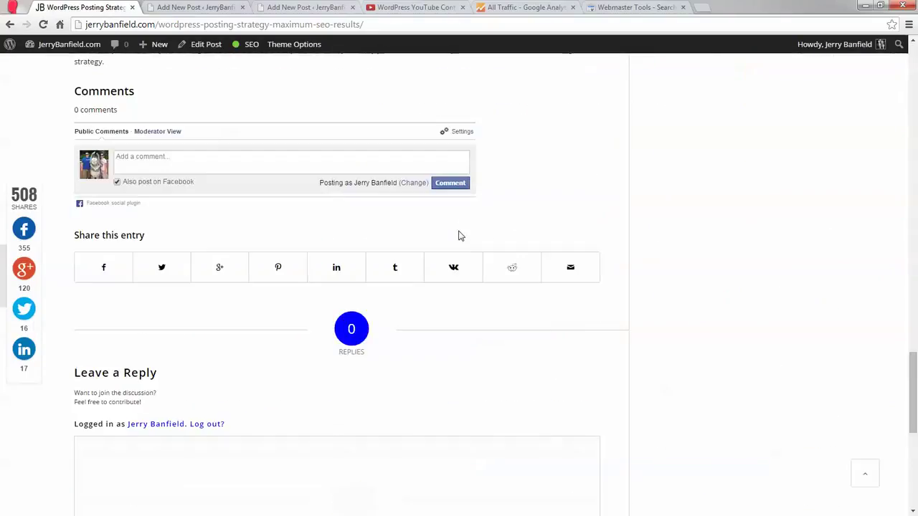
pyautogui.scroll(20, 460, 233)
pyautogui.scroll(12, 460, 234)
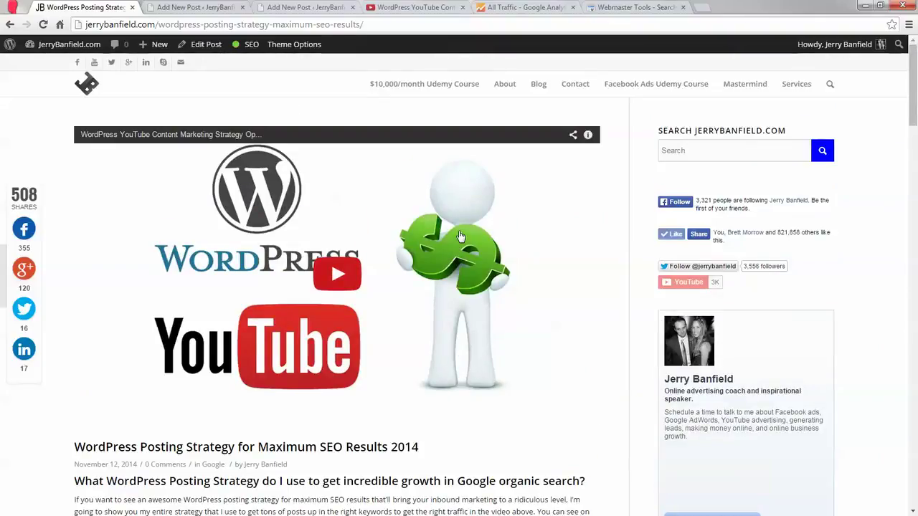
# Copy the post's heading and its first sentence, ending in "in the video above.".
pyautogui.moveTo(23, 268)
pyautogui.scroll(-3, 593, 479)
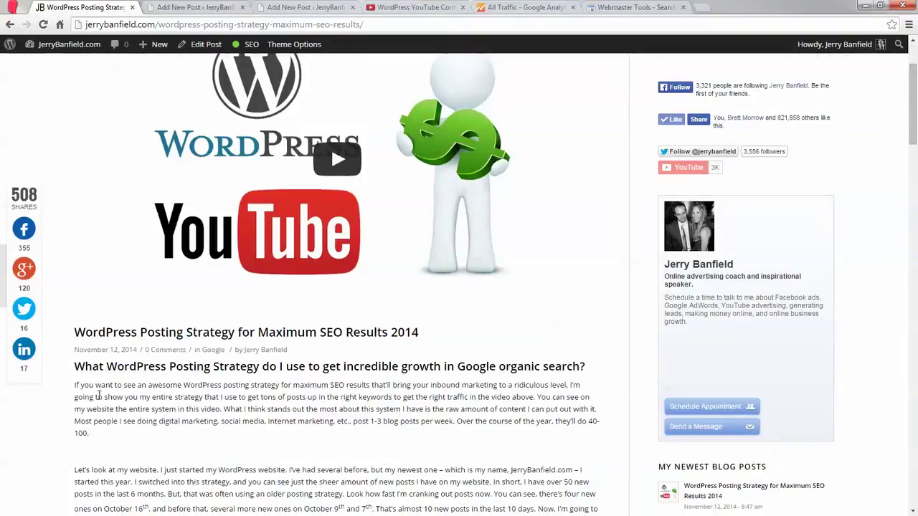
pyautogui.moveTo(75, 366); pyautogui.dragTo(538, 396)
pyautogui.hotkey('ctrl', 'c')
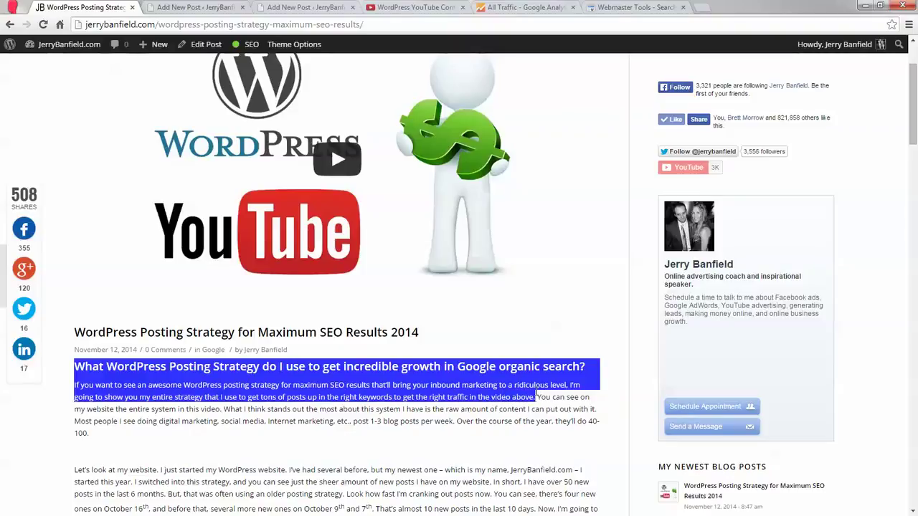
# Share the post publicly on Google+ with the copied text as one paragraph, replacing "above" with "on this page".
pyautogui.click(69, 287)
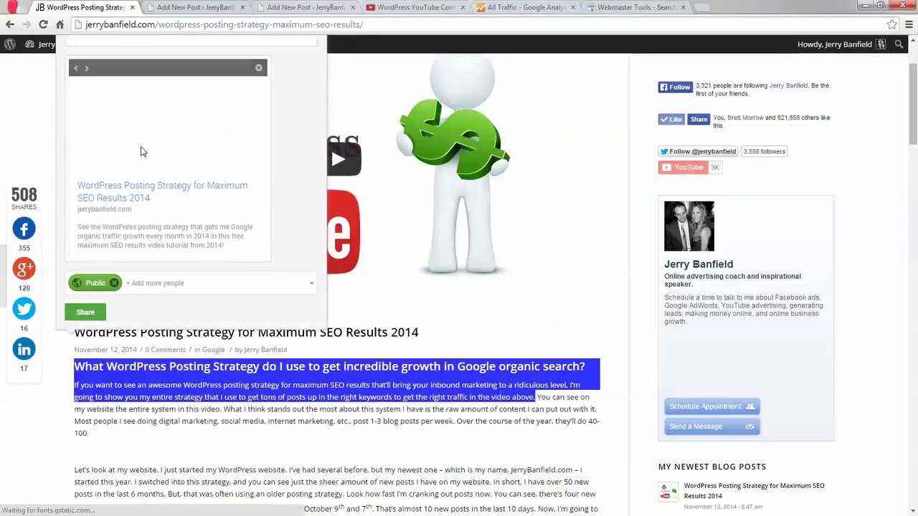
pyautogui.scroll(3, 142, 150)
pyautogui.moveTo(127, 136); pyautogui.dragTo(91, 140)
pyautogui.write('on this page')
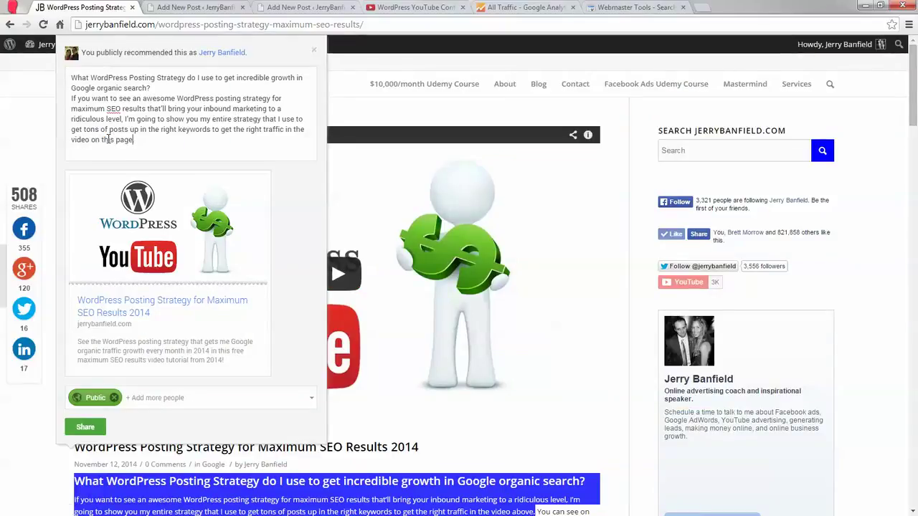
pyautogui.click(152, 88)
pyautogui.press('Delete')
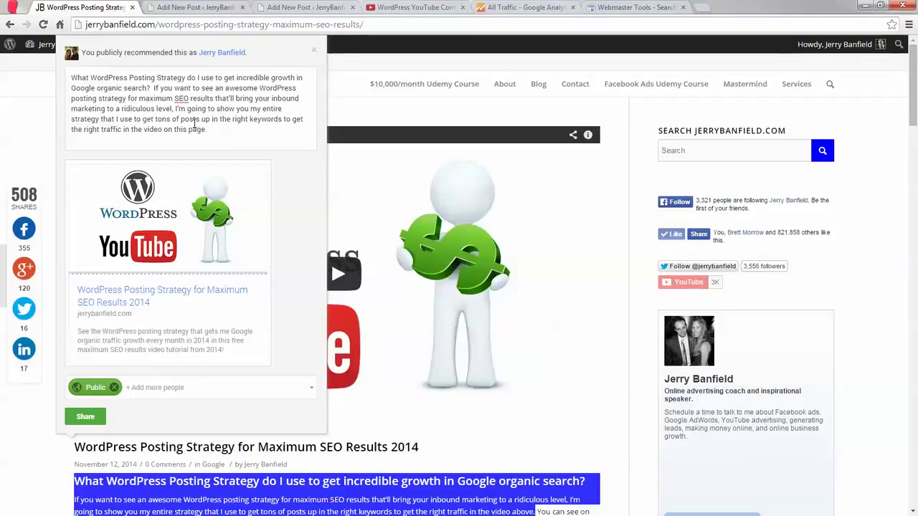
pyautogui.click(84, 417)
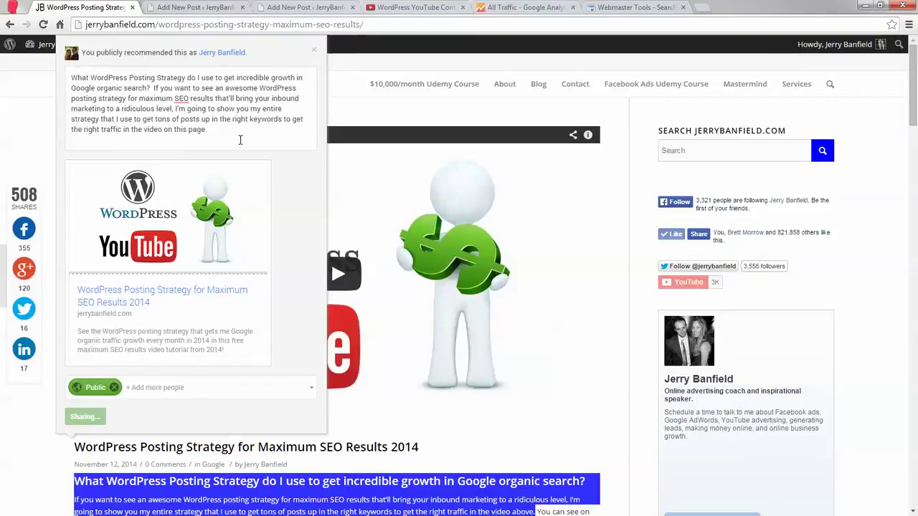
pyautogui.scroll(-2, 231, 307)
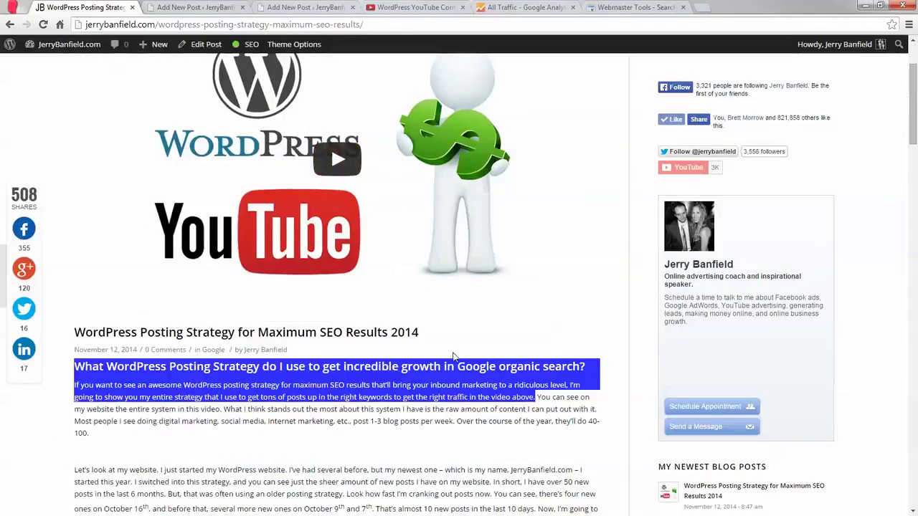
pyautogui.click(369, 438)
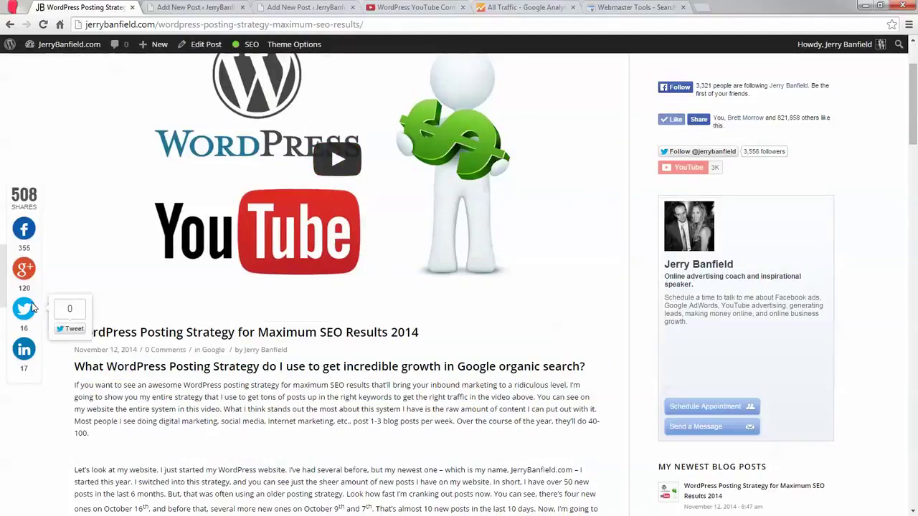
# Tweet the post's title and link, with the account handle deleted from the end of the text, and close the confirmation window.
pyautogui.click(72, 329)
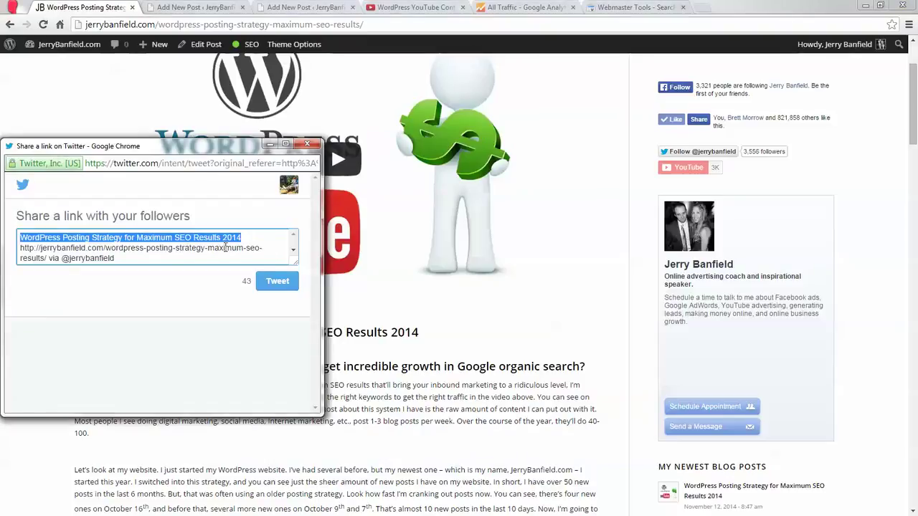
pyautogui.doubleClick(89, 259)
pyautogui.press('BackSpace')
pyautogui.press('BackSpace')
pyautogui.press('BackSpace')
pyautogui.press('BackSpace')
pyautogui.press('BackSpace')
pyautogui.press('BackSpace')
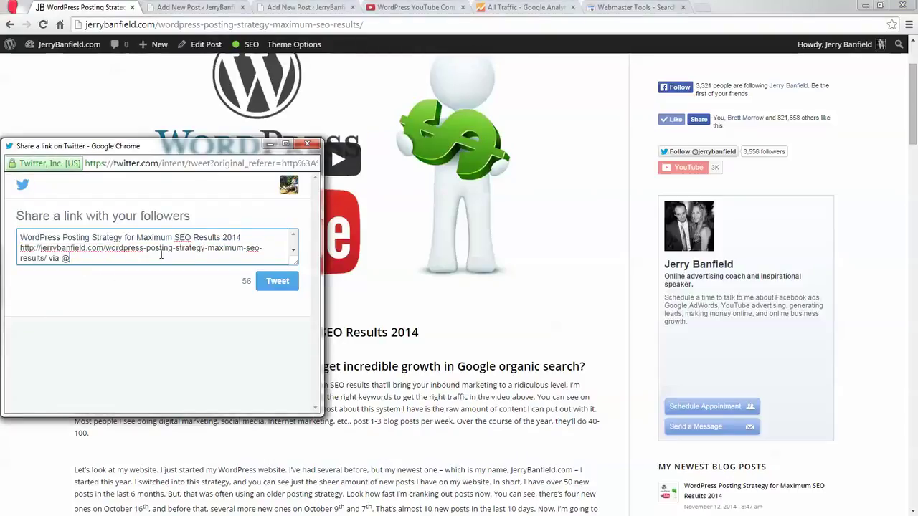
pyautogui.click(279, 292)
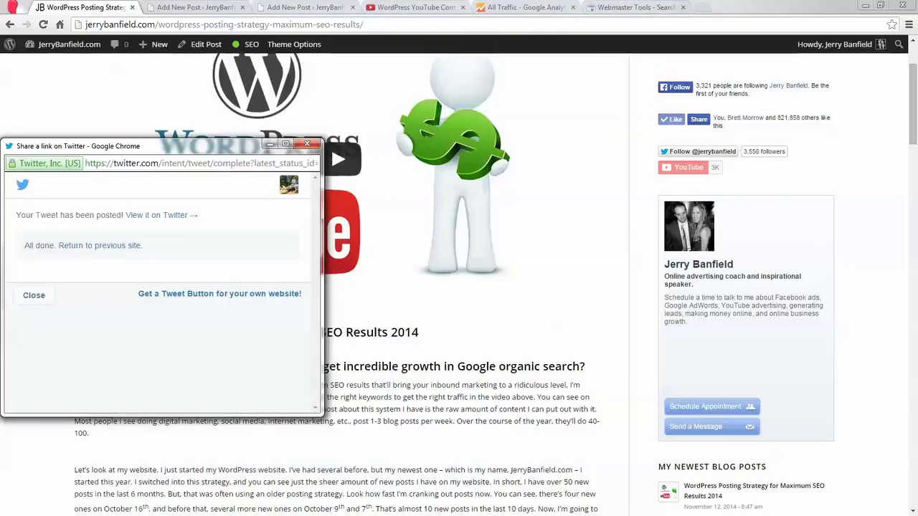
pyautogui.click(33, 295)
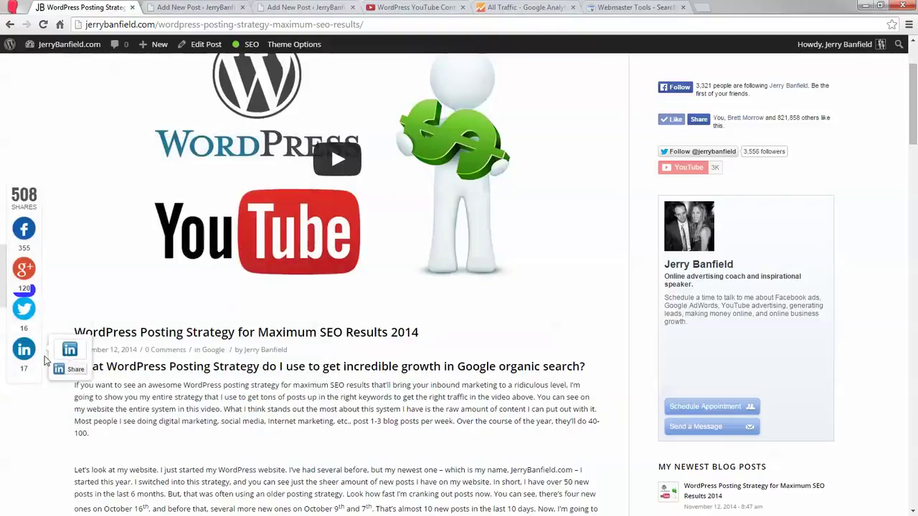
# Share the post publicly on LinkedIn with the copied text as one paragraph, replacing "above" with "on this page".
pyautogui.click(70, 371)
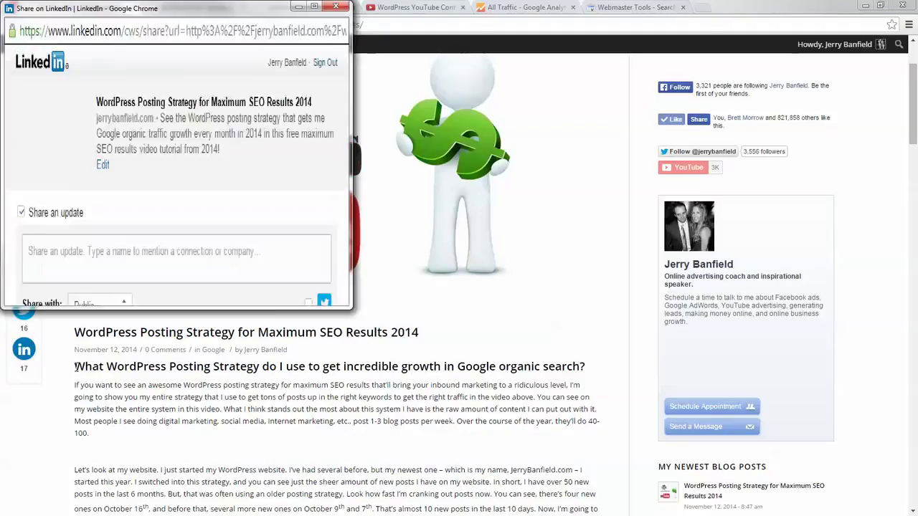
pyautogui.click(119, 176)
pyautogui.write("If you want to see an awesome WordPress posting strategy for maximum SEO results that'll bring your inbound marketing to a ridiculous level, I'm going to show you my entire strategy that I use to get tons of posts up in the right keywords to get the right traffic in the video above.")
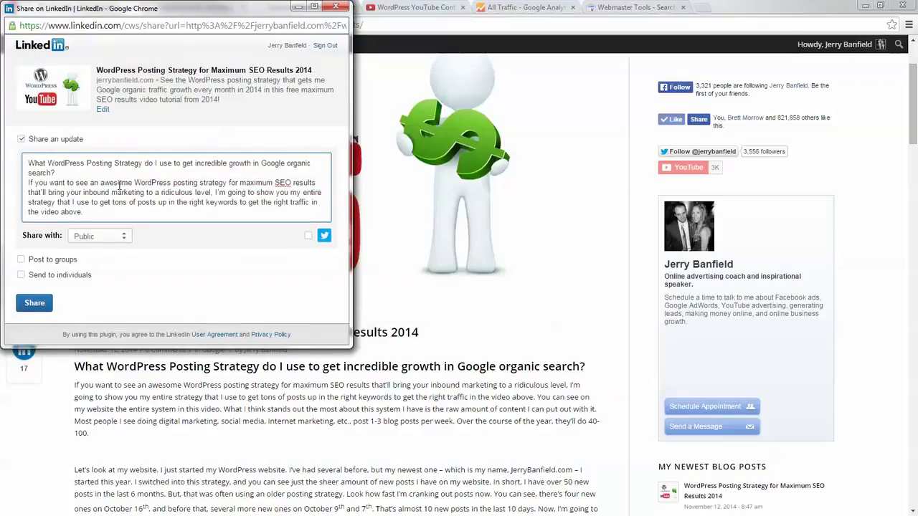
pyautogui.press('Delete')
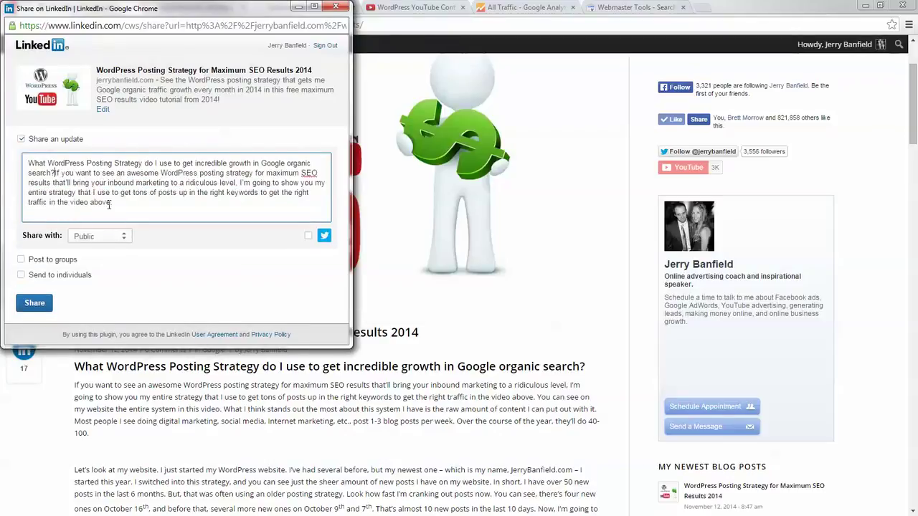
pyautogui.doubleClick(100, 207)
pyautogui.write('on')
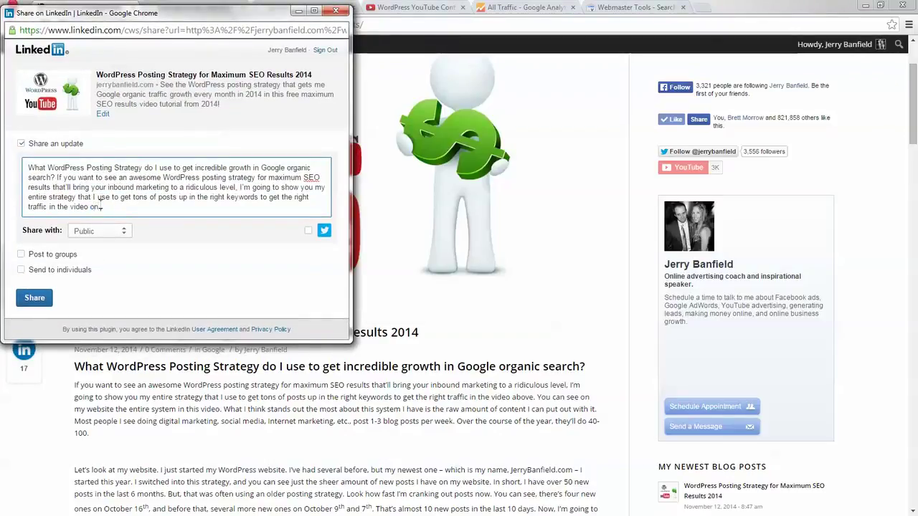
pyautogui.write(' this page.')
pyautogui.click(32, 299)
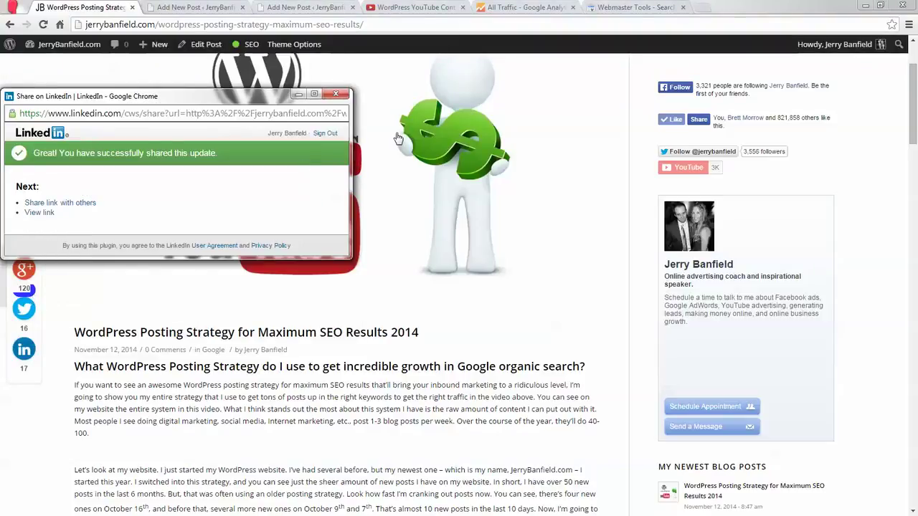
pyautogui.click(335, 94)
# Draft a status on the BanWork Facebook page from the copied text as one paragraph, ending in "in the video on this page.".
pyautogui.moveTo(34, 226)
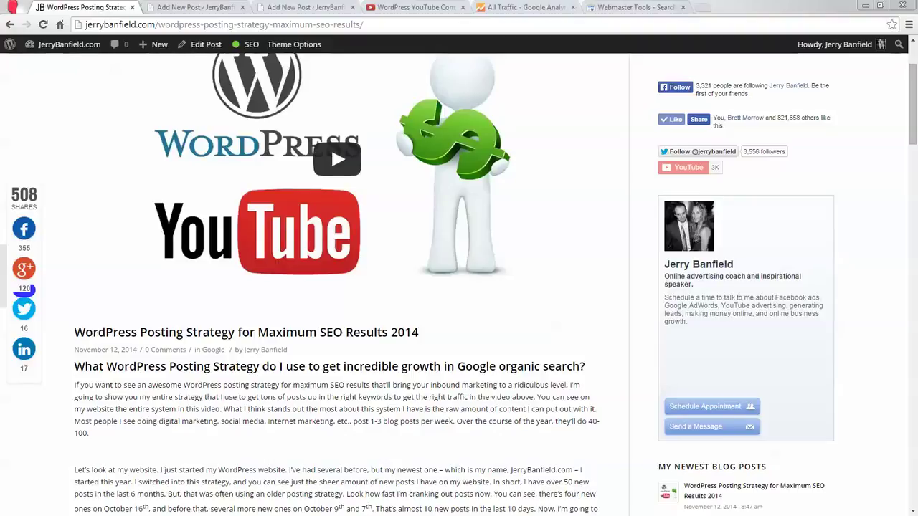
pyautogui.moveTo(430, 7); pyautogui.dragTo(97, 5)
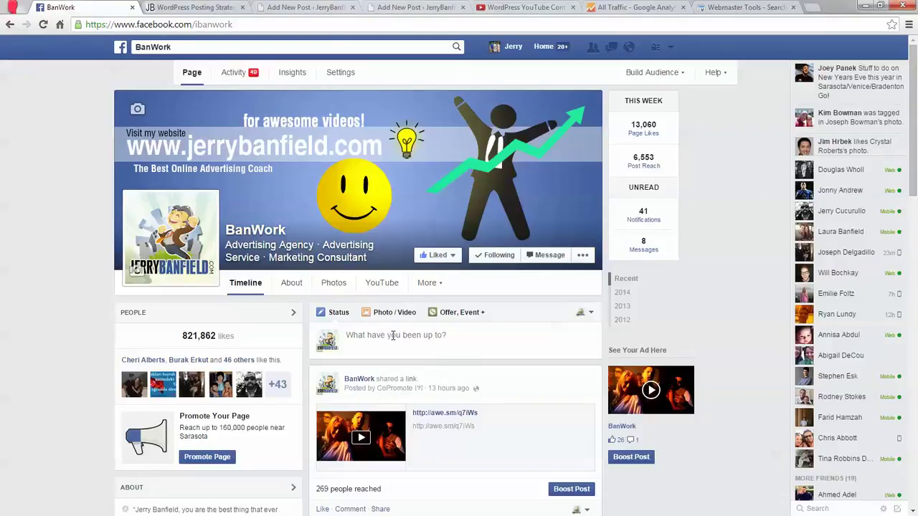
pyautogui.click(372, 336)
pyautogui.hotkey('ctrl', 'v')
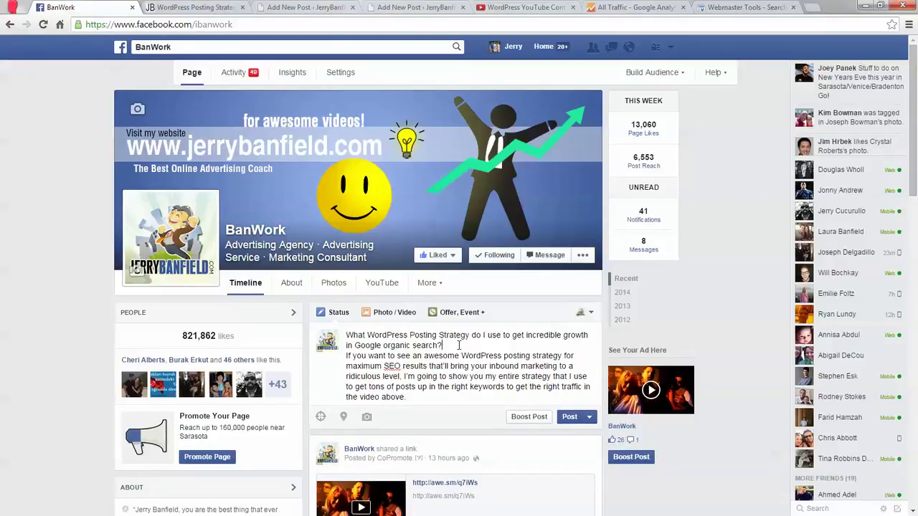
pyautogui.press('Delete')
pyautogui.doubleClick(515, 387)
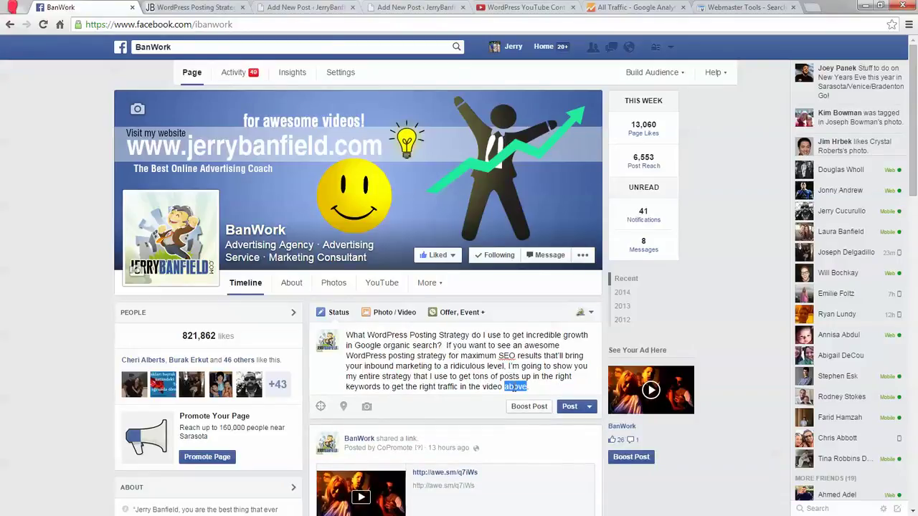
pyautogui.write('on this page.')
# Copy the live post's web address and add it to the end of the Facebook status.
pyautogui.click(190, 8)
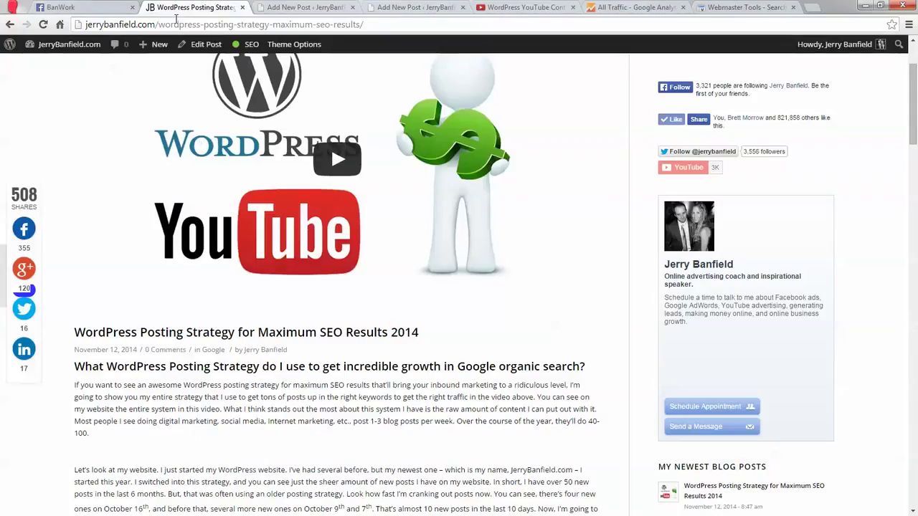
pyautogui.hotkey('ctrl', 'l')
pyautogui.hotkey('ctrl', 'c')
pyautogui.hotkey('ctrl', 'shift', 'Tab')
pyautogui.hotkey('ctrl', 'v')
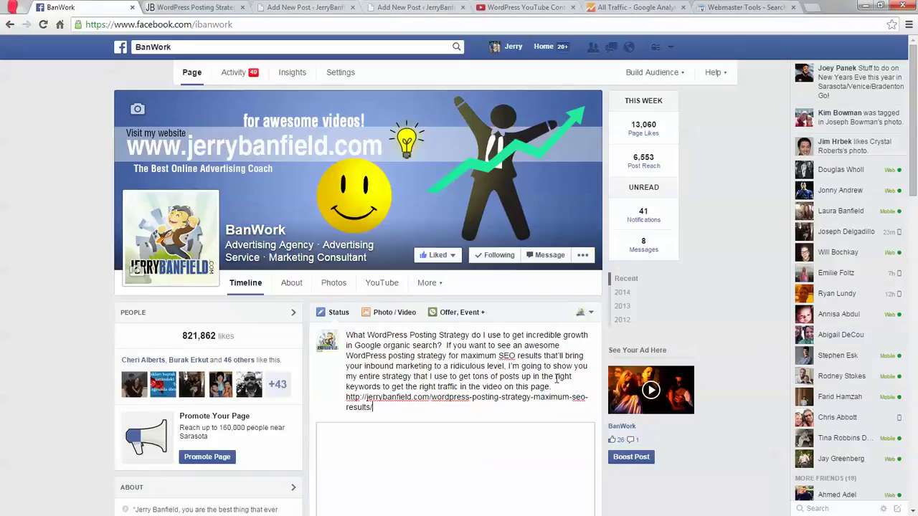
# Check the link preview's image, title and description under the Facebook status and publish it to the page.
pyautogui.scroll(-3, 551, 384)
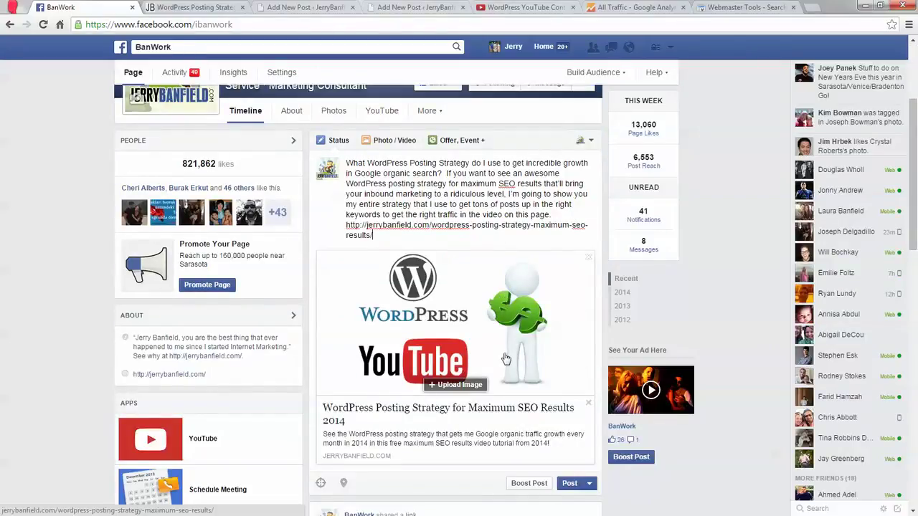
pyautogui.scroll(1, 505, 358)
pyautogui.scroll(-2, 509, 358)
pyautogui.scroll(1, 520, 366)
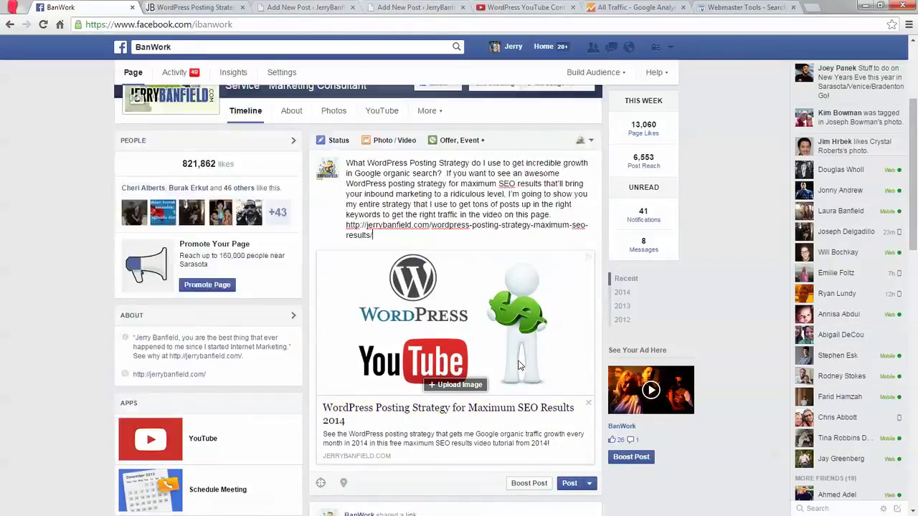
pyautogui.scroll(3, 519, 365)
pyautogui.scroll(-4, 520, 365)
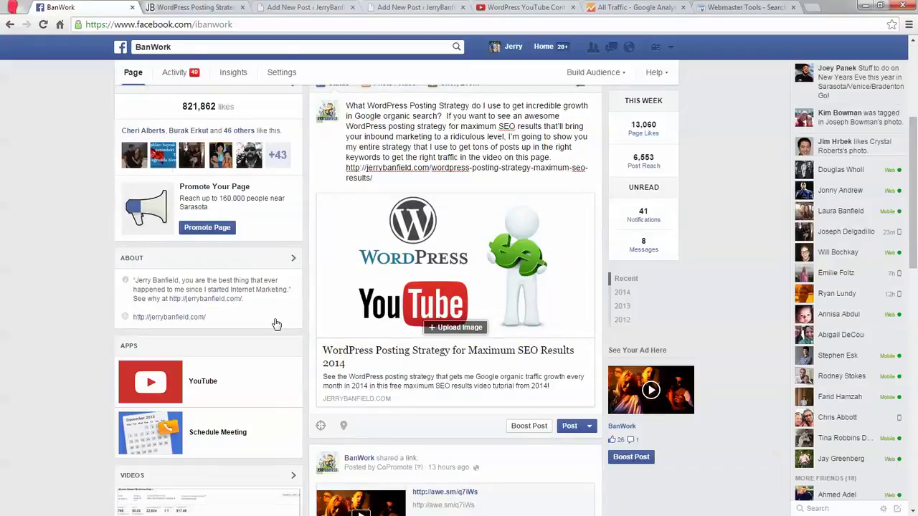
pyautogui.scroll(3, 334, 358)
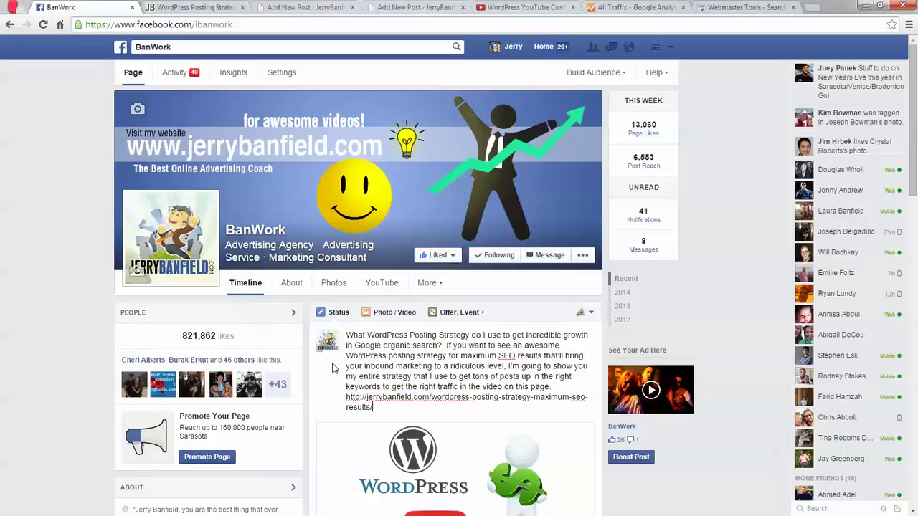
pyautogui.scroll(-2, 324, 378)
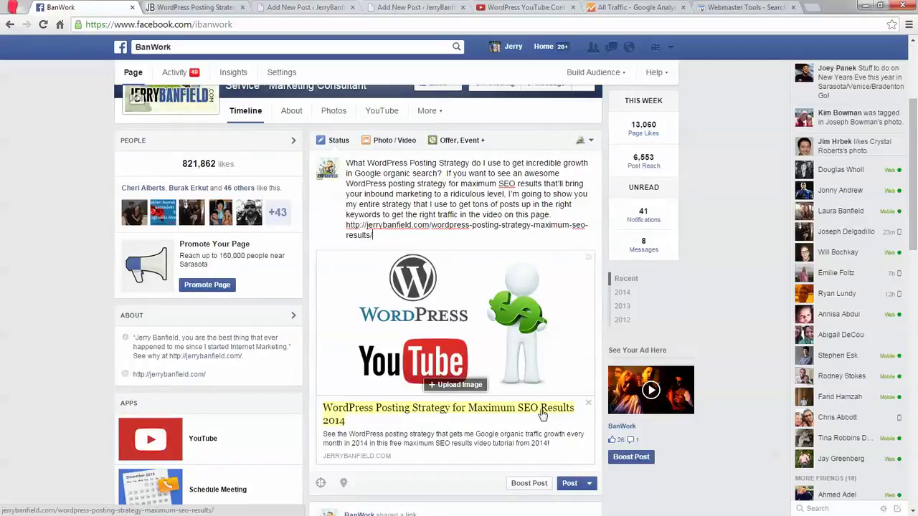
pyautogui.click(570, 485)
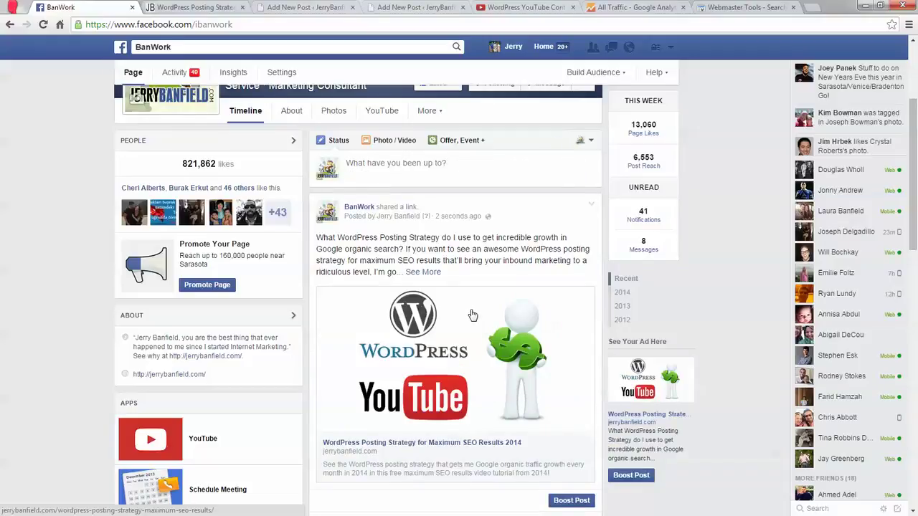
# Review the live blog post's text and briefly play its embedded video, pausing it after a few seconds.
pyautogui.click(188, 8)
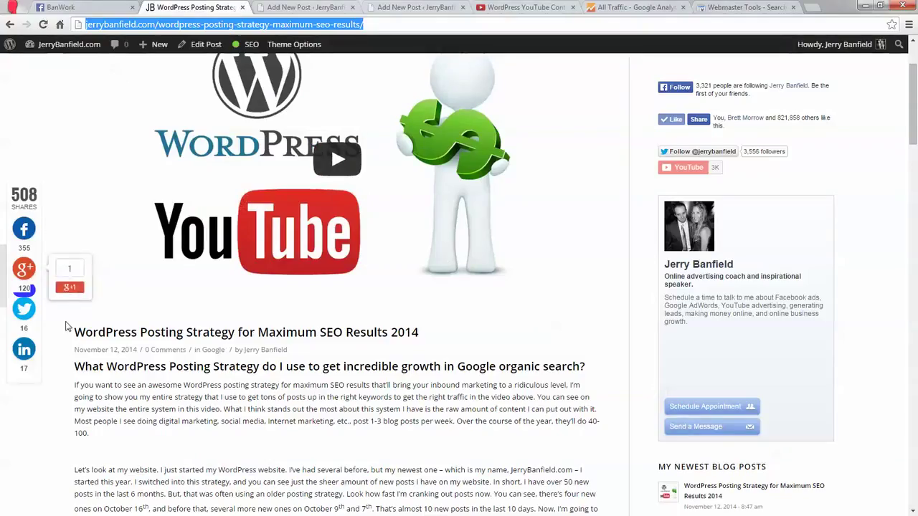
pyautogui.scroll(-3, 344, 283)
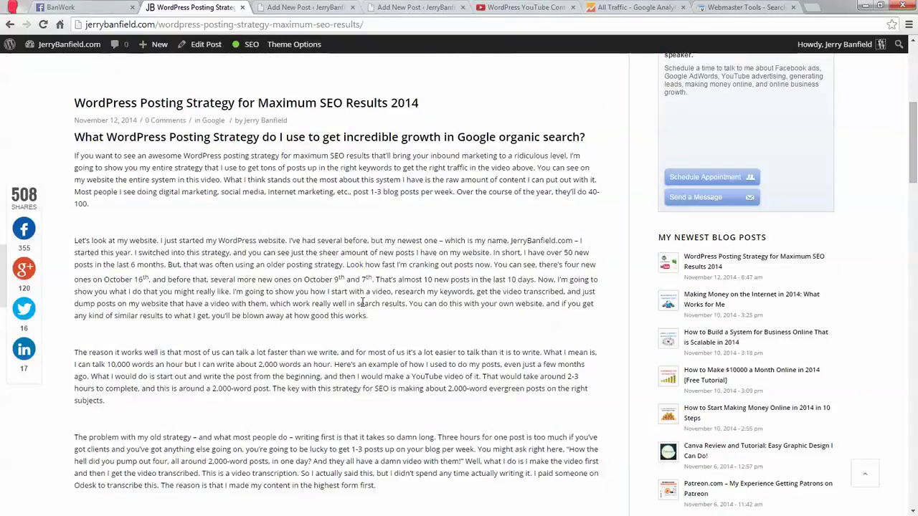
pyautogui.scroll(5, 362, 303)
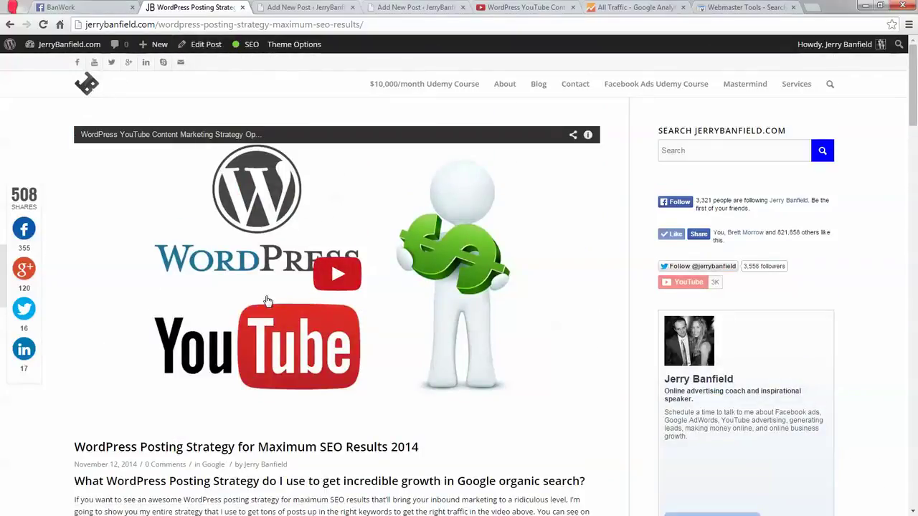
pyautogui.scroll(-4, 267, 301)
pyautogui.moveTo(912, 97); pyautogui.dragTo(912, 68)
pyautogui.click(335, 280)
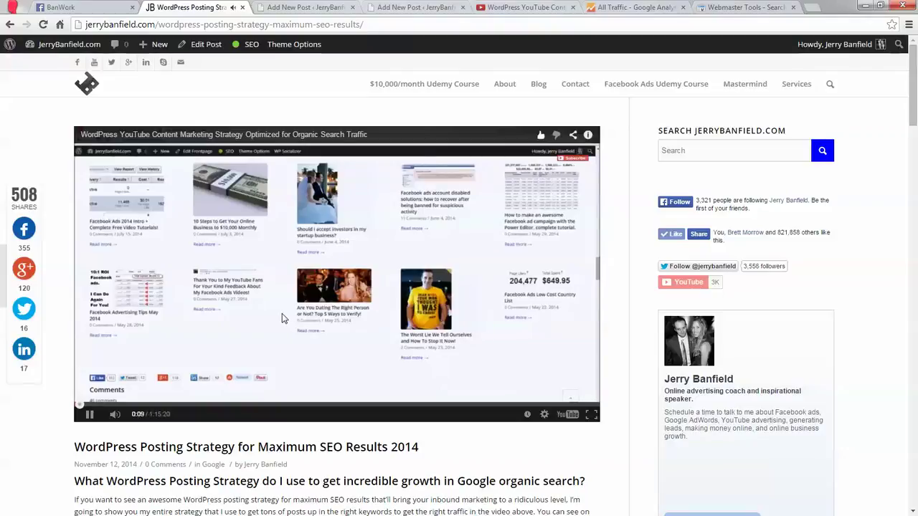
pyautogui.click(90, 414)
pyautogui.scroll(-3, 252, 287)
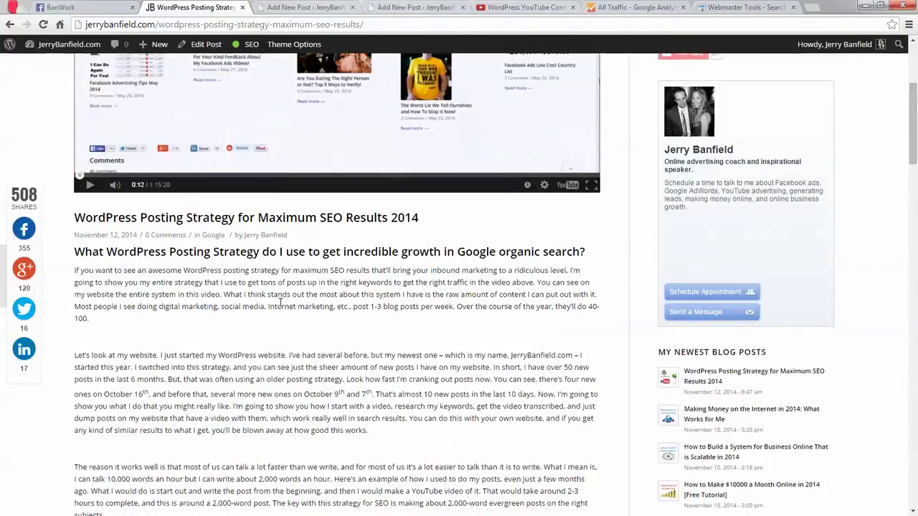
pyautogui.scroll(-1, 280, 304)
pyautogui.moveTo(913, 134); pyautogui.dragTo(905, 61)
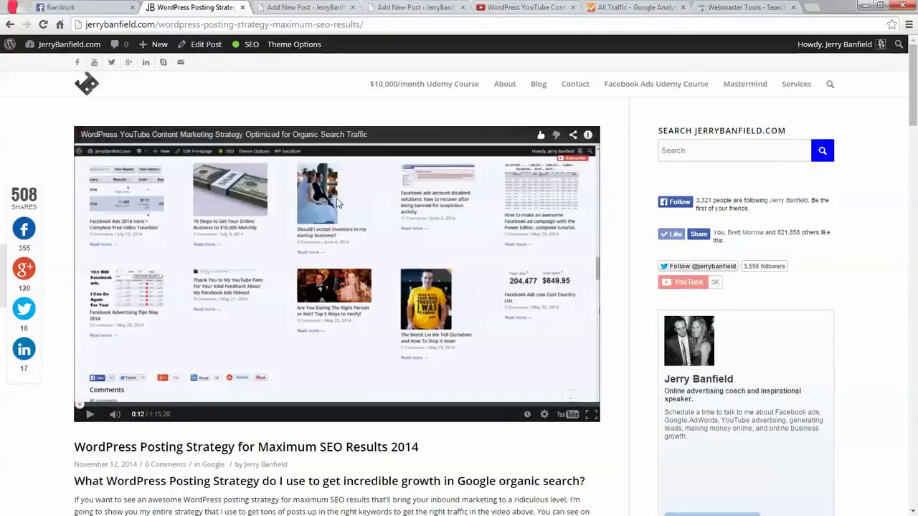
# Visit the site's front page and examine the new post's entry in the Newest section.
pyautogui.click(93, 84)
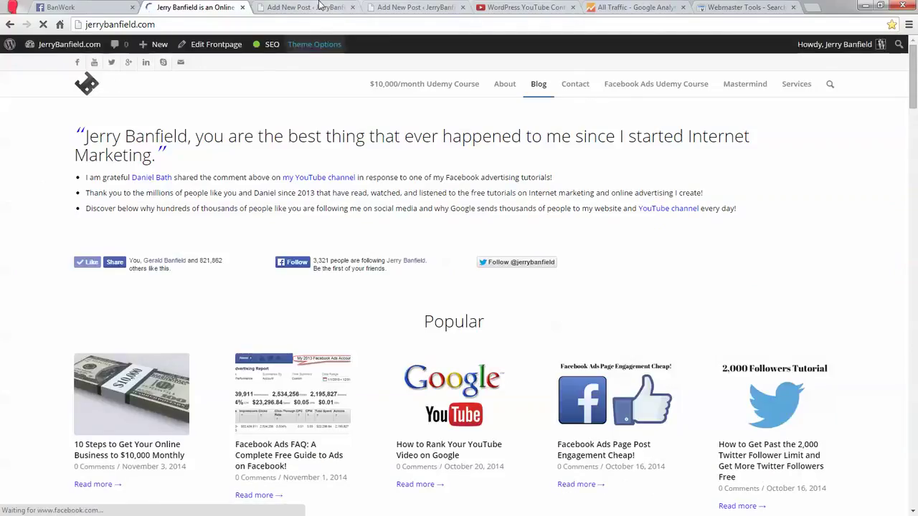
pyautogui.click(321, 6)
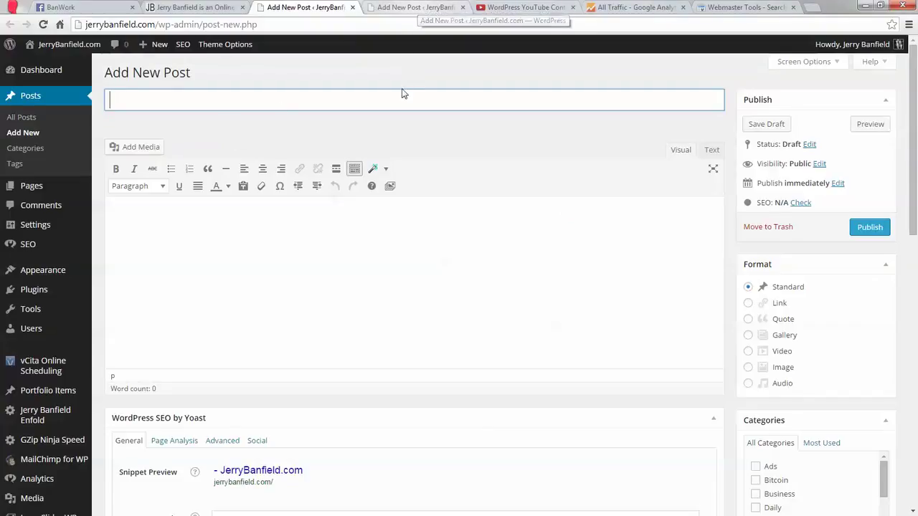
pyautogui.click(188, 7)
pyautogui.scroll(-1, 327, 231)
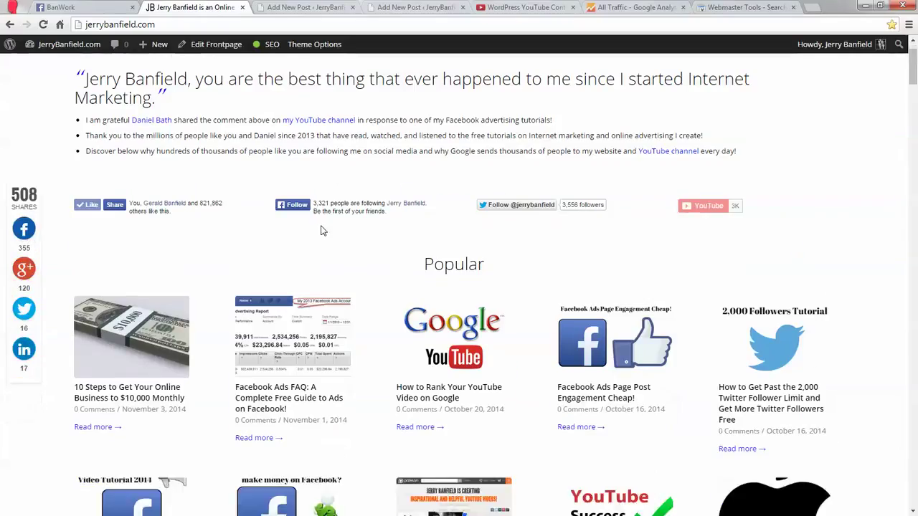
pyautogui.scroll(-10, 319, 224)
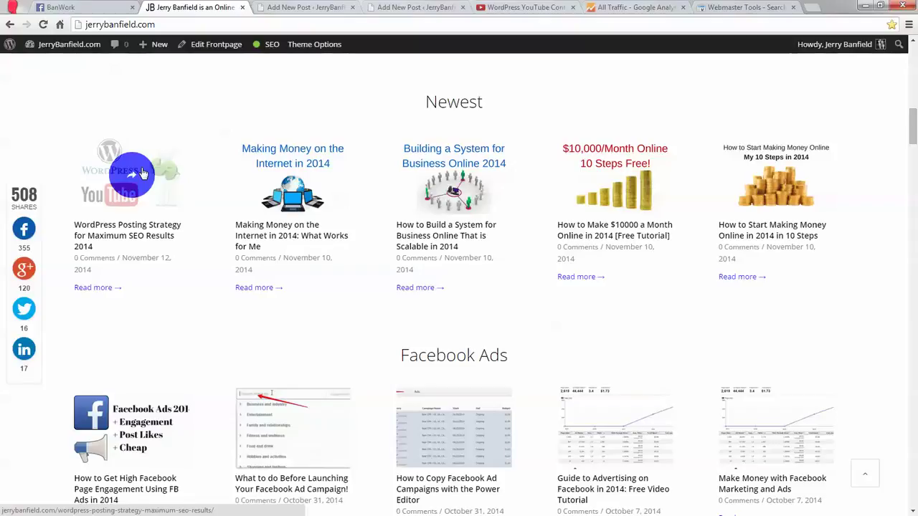
# Switch to the WordPressContent transcript in Word and place the cursor before the paragraph starting "What I'm going to do next".
pyautogui.hotkey('ctrl', 'Tab')
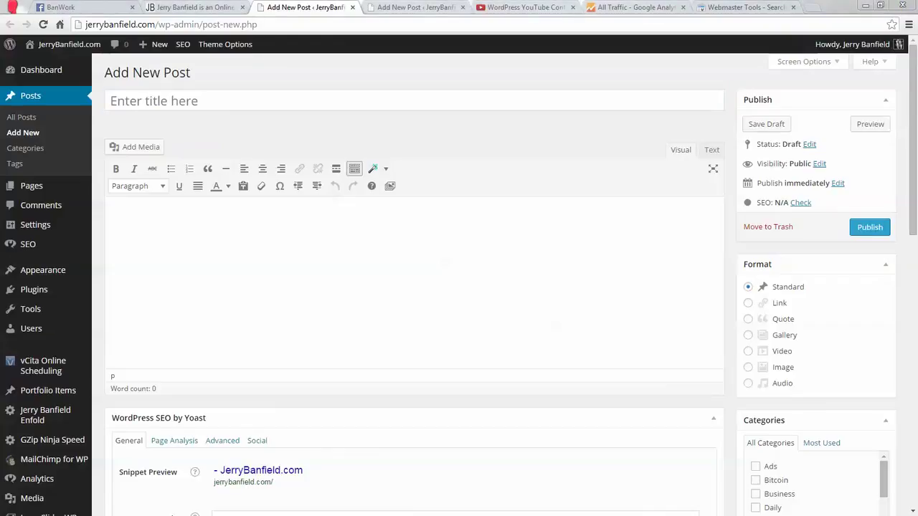
pyautogui.hotkey('alt', 'Tab')
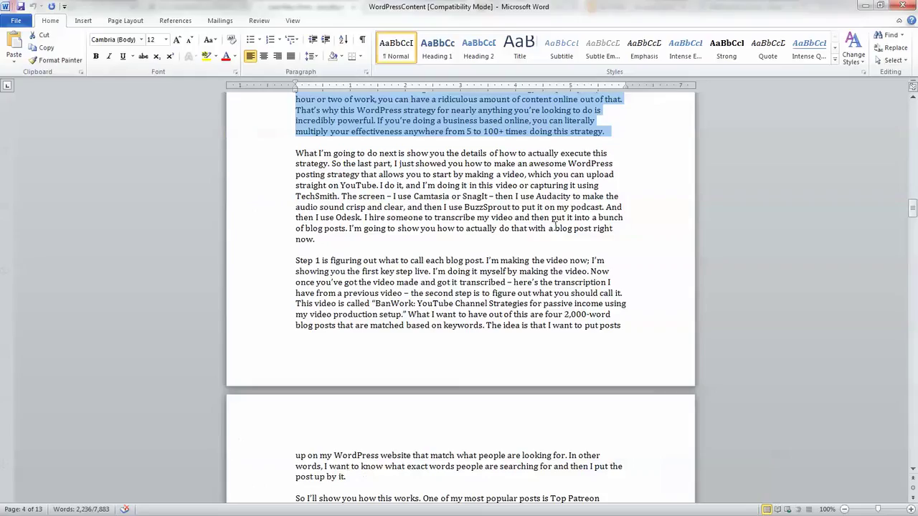
pyautogui.click(297, 151)
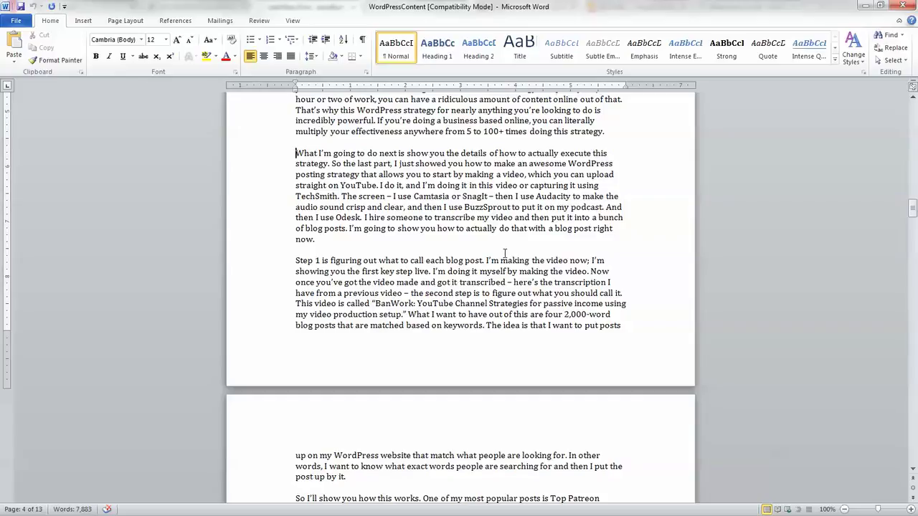
pyautogui.scroll(-10, 505, 252)
pyautogui.hotkey('ctrl', 'shift', 'Down')
pyautogui.hotkey('ctrl', 'shift', 'Down')
pyautogui.scroll(11, 505, 254)
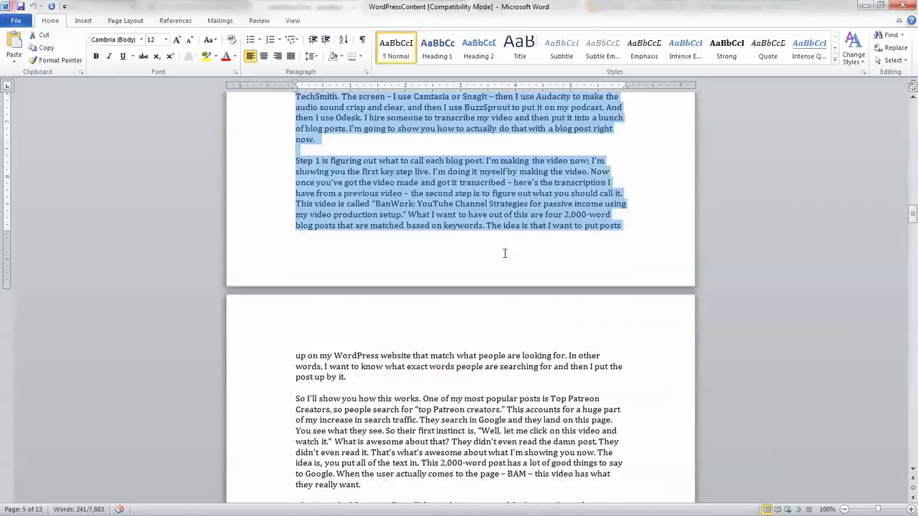
pyautogui.scroll(5, 505, 256)
pyautogui.scroll(-3, 477, 270)
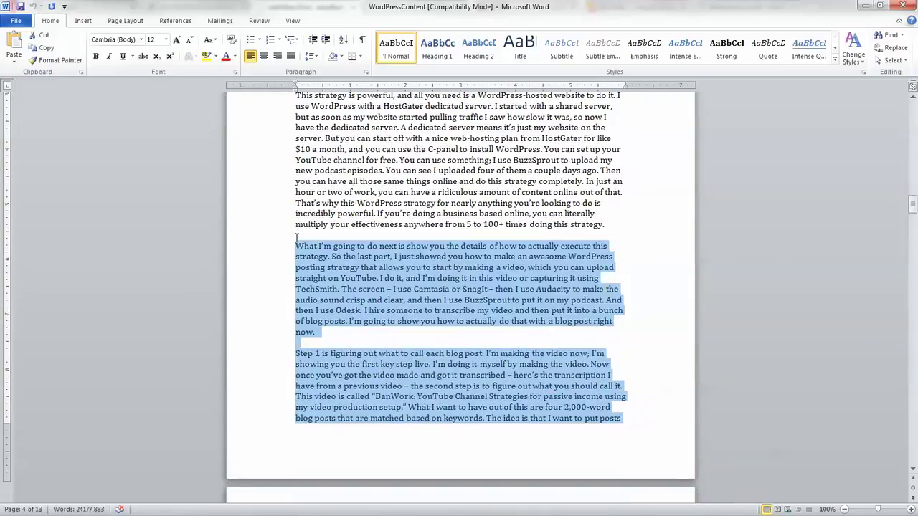
# Select the transcript from "What I'm going to do next" through the paragraph ending "I already have 'YouTube marketing plan' up I think.".
pyautogui.click(296, 237)
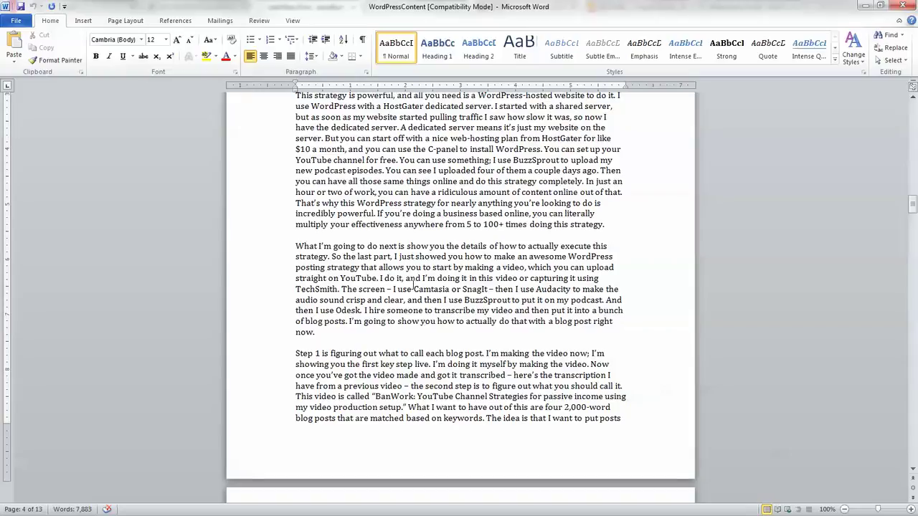
pyautogui.hotkey('shift', 'Down')
pyautogui.hotkey('shift', 'Down')
pyautogui.hotkey('shift', 'Down')
pyautogui.hotkey('shift', 'Down')
pyautogui.hotkey('shift', 'Down')
pyautogui.hotkey('shift', 'Down')
pyautogui.hotkey('shift', 'Down')
pyautogui.hotkey('shift', 'Down')
pyautogui.hotkey('shift', 'Down')
pyautogui.hotkey('shift', 'Down')
pyautogui.hotkey('shift', 'Down')
pyautogui.hotkey('shift', 'Down')
pyautogui.hotkey('shift', 'Down')
pyautogui.hotkey('shift', 'Down')
pyautogui.hotkey('shift', 'Down')
pyautogui.hotkey('shift', 'Down')
pyautogui.hotkey('shift', 'Down')
pyautogui.hotkey('shift', 'Down')
pyautogui.hotkey('shift', 'Down')
pyautogui.hotkey('shift', 'Down')
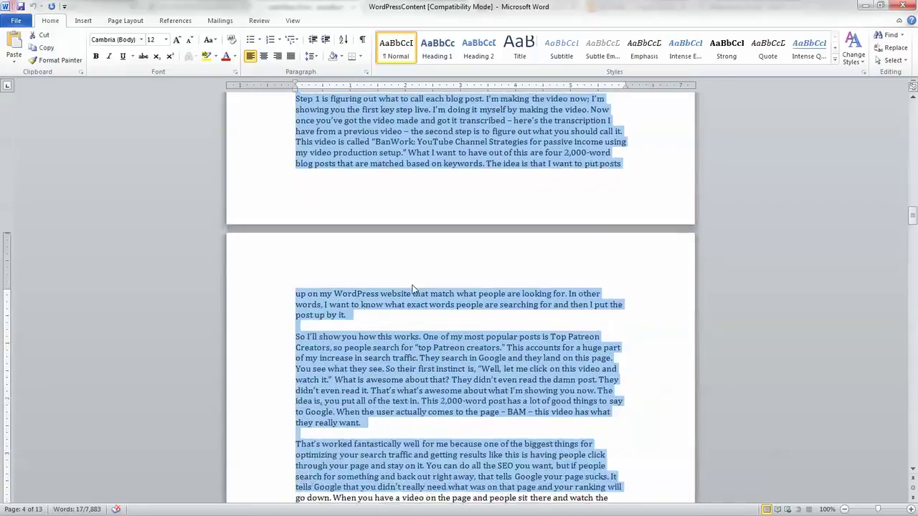
pyautogui.hotkey('shift', 'Down')
pyautogui.hotkey('shift', 'Down')
pyautogui.hotkey('shift', 'Down')
pyautogui.hotkey('shift', 'Down')
pyautogui.hotkey('shift', 'Down')
pyautogui.hotkey('shift', 'Down')
pyautogui.hotkey('shift', 'Down')
pyautogui.hotkey('shift', 'Down')
pyautogui.hotkey('shift', 'Down')
pyautogui.hotkey('shift', 'Down')
pyautogui.hotkey('shift', 'Down')
pyautogui.hotkey('shift', 'Down')
pyautogui.hotkey('shift', 'Down')
pyautogui.hotkey('shift', 'Down')
pyautogui.hotkey('shift', 'Down')
pyautogui.hotkey('shift', 'Down')
pyautogui.hotkey('shift', 'Down')
pyautogui.hotkey('shift', 'Down')
pyautogui.hotkey('shift', 'Down')
pyautogui.hotkey('shift', 'Down')
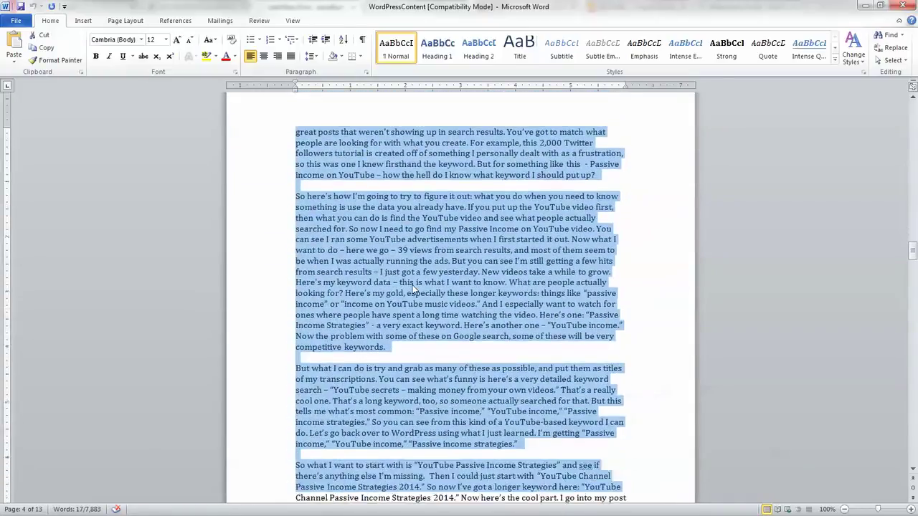
pyautogui.hotkey('shift', 'Down')
pyautogui.hotkey('shift', 'Down')
pyautogui.hotkey('shift', 'Down')
pyautogui.hotkey('shift', 'Down')
pyautogui.hotkey('shift', 'Down')
pyautogui.hotkey('shift', 'Down')
pyautogui.hotkey('shift', 'Down')
pyautogui.hotkey('shift', 'Down')
pyautogui.hotkey('shift', 'Down')
pyautogui.hotkey('shift', 'Down')
pyautogui.hotkey('shift', 'Down')
pyautogui.hotkey('shift', 'Down')
pyautogui.hotkey('shift', 'Down')
pyautogui.hotkey('shift', 'Down')
pyautogui.hotkey('shift', 'Down')
pyautogui.hotkey('shift', 'Down')
pyautogui.hotkey('shift', 'Down')
pyautogui.hotkey('shift', 'Down')
pyautogui.hotkey('shift', 'Down')
pyautogui.hotkey('shift', 'Down')
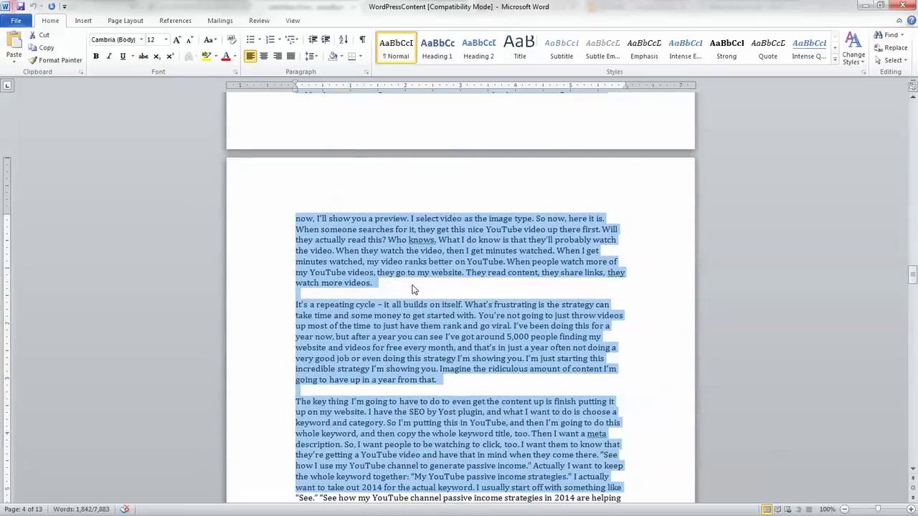
pyautogui.scroll(-10, 412, 289)
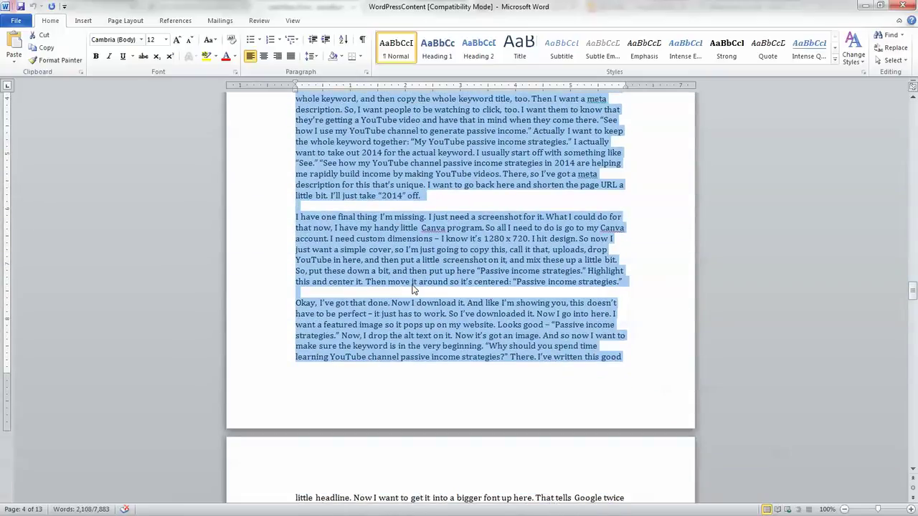
pyautogui.hotkey('shift', 'Down')
pyautogui.hotkey('shift', 'Down')
pyautogui.hotkey('shift', 'Down')
pyautogui.hotkey('shift', 'Down')
pyautogui.hotkey('shift', 'Down')
pyautogui.hotkey('shift', 'Down')
pyautogui.hotkey('shift', 'Down')
pyautogui.hotkey('shift', 'Down')
pyautogui.hotkey('shift', 'Down')
pyautogui.hotkey('shift', 'Down')
pyautogui.hotkey('shift', 'Down')
pyautogui.hotkey('shift', 'Down')
pyautogui.hotkey('shift', 'Down')
pyautogui.hotkey('shift', 'Down')
pyautogui.hotkey('shift', 'Down')
pyautogui.hotkey('shift', 'Down')
pyautogui.hotkey('shift', 'Down')
pyautogui.hotkey('shift', 'Down')
pyautogui.hotkey('shift', 'Down')
pyautogui.hotkey('shift', 'Down')
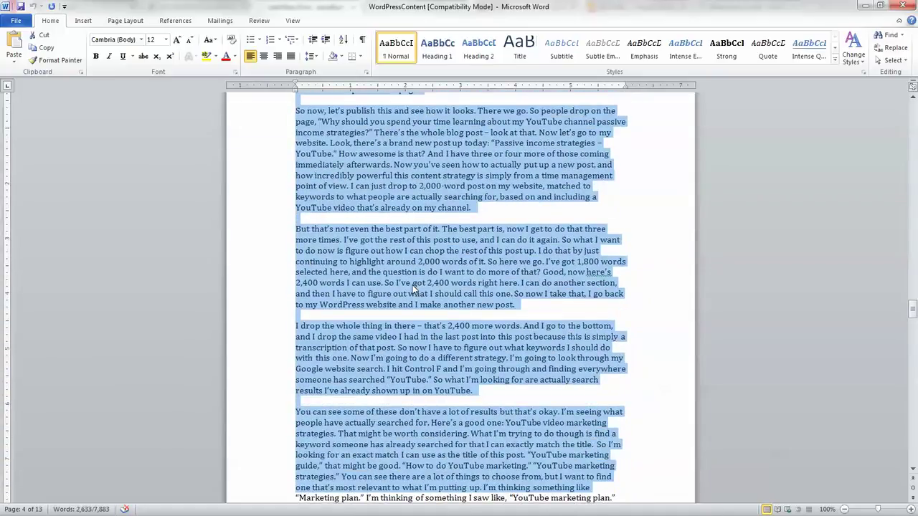
pyautogui.hotkey('shift', 'Down')
pyautogui.hotkey('shift', 'Down')
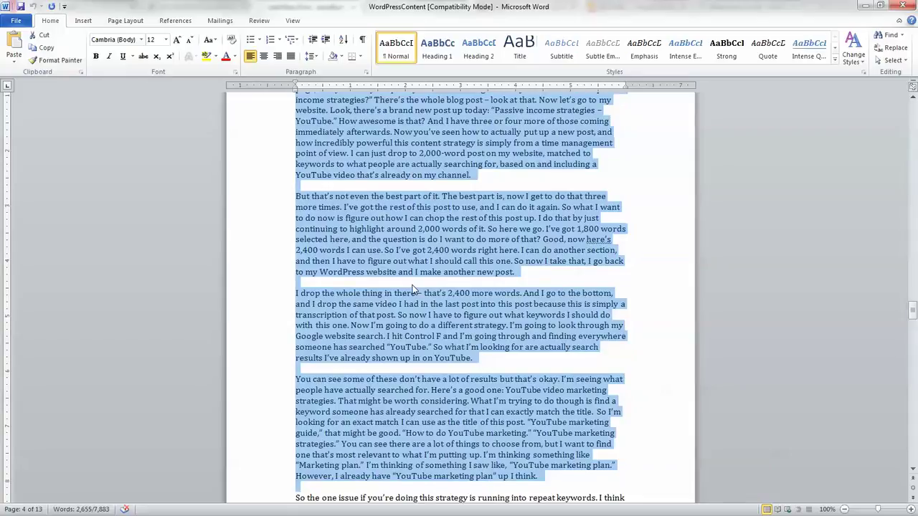
# Review the following paragraphs and extend the selection through the one ending "That link is already long enough.".
pyautogui.scroll(-7, 412, 290)
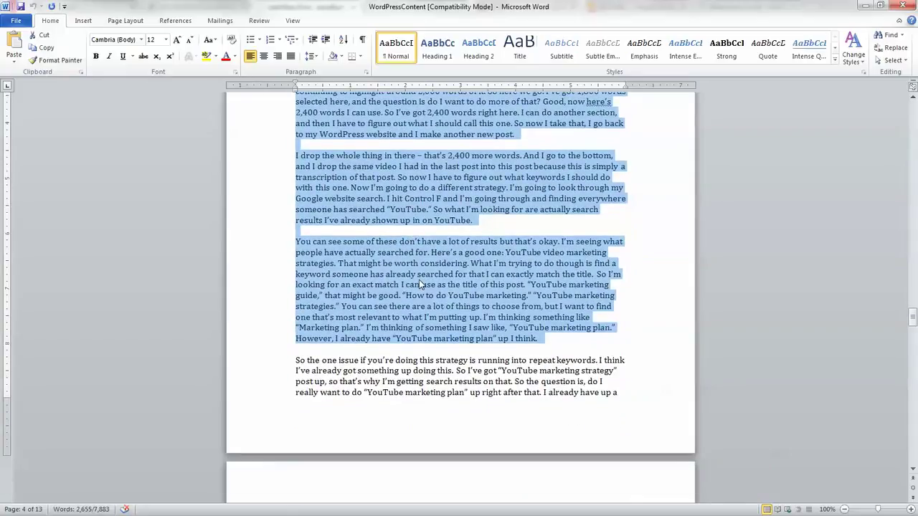
pyautogui.scroll(-1, 421, 281)
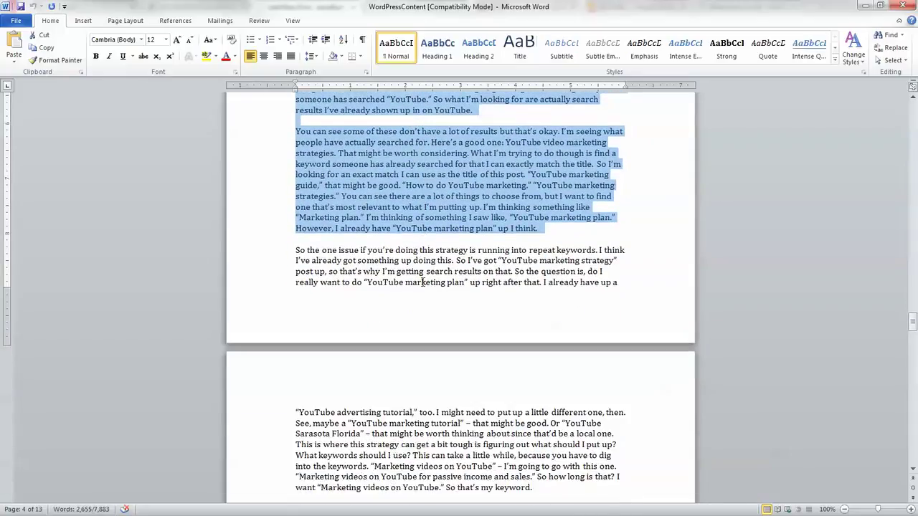
pyautogui.scroll(-5, 423, 282)
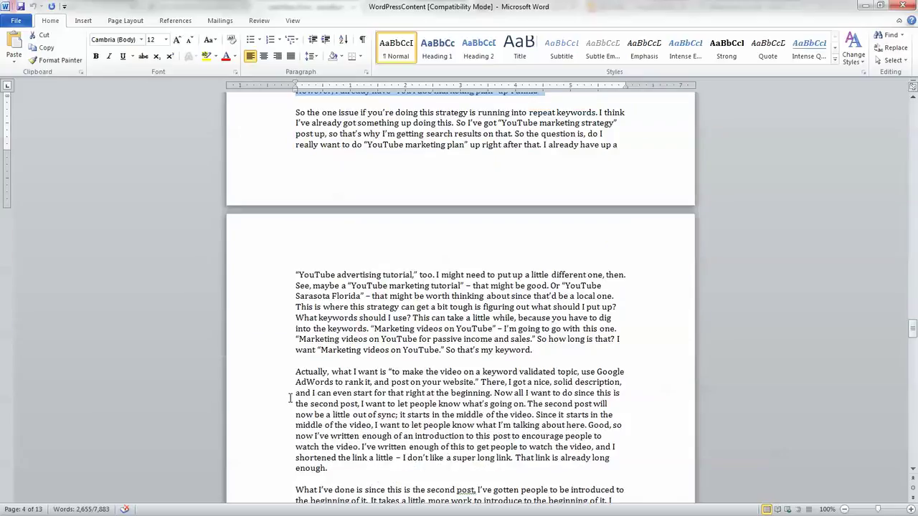
pyautogui.scroll(-3, 424, 366)
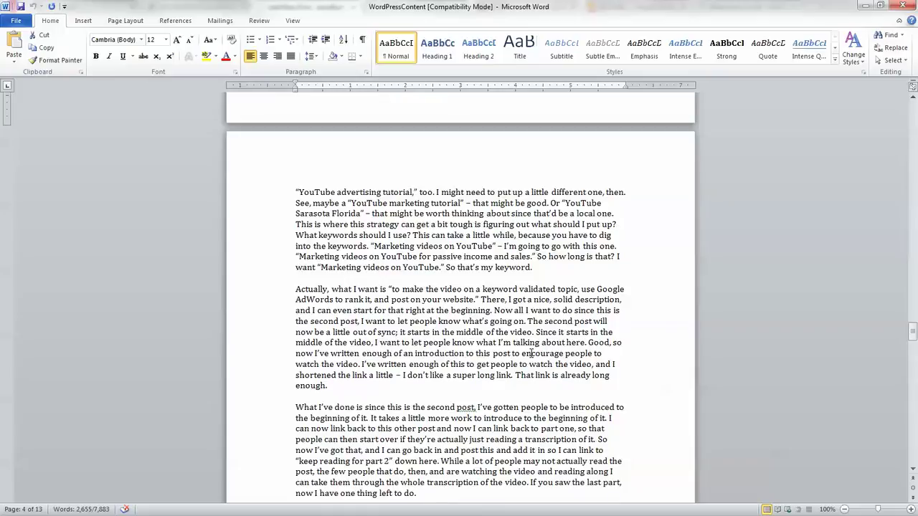
pyautogui.scroll(-5, 531, 353)
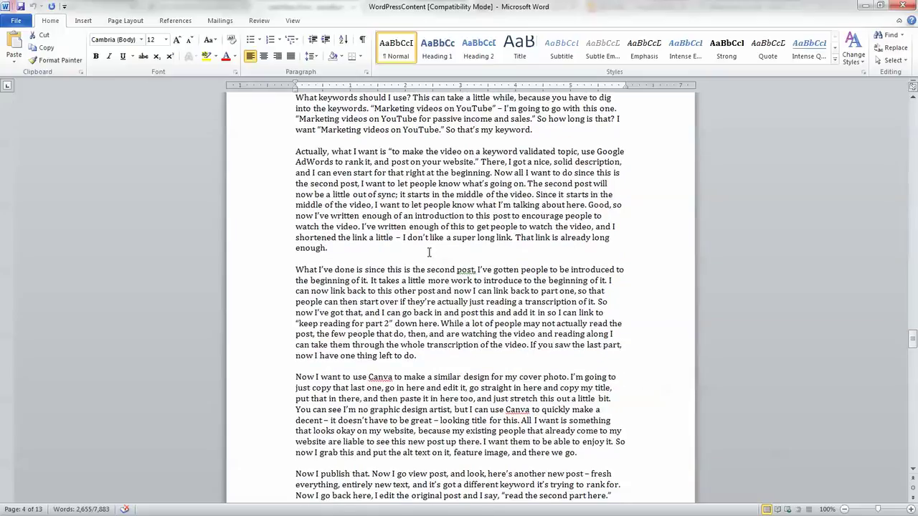
pyautogui.scroll(10, 438, 251)
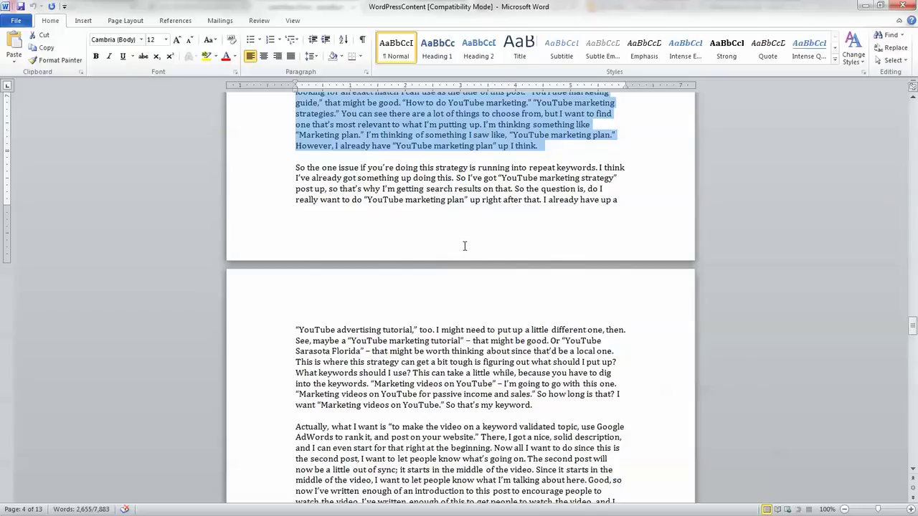
pyautogui.scroll(5, 465, 246)
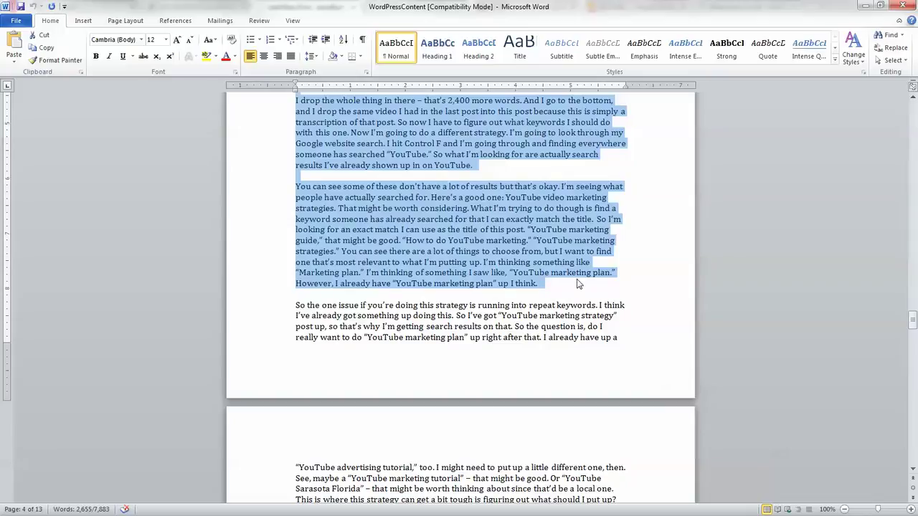
pyautogui.hotkey('shift', 'Down')
pyautogui.hotkey('shift', 'Down')
pyautogui.hotkey('shift', 'Down')
pyautogui.hotkey('shift', 'Down')
pyautogui.hotkey('shift', 'Down')
pyautogui.hotkey('shift', 'Down')
pyautogui.hotkey('shift', 'Down')
pyautogui.hotkey('shift', 'Down')
pyautogui.hotkey('shift', 'Down')
pyautogui.hotkey('shift', 'Down')
pyautogui.hotkey('shift', 'Down')
pyautogui.hotkey('shift', 'Down')
pyautogui.hotkey('shift', 'Down')
pyautogui.hotkey('shift', 'Down')
pyautogui.hotkey('shift', 'Down')
pyautogui.hotkey('shift', 'Down')
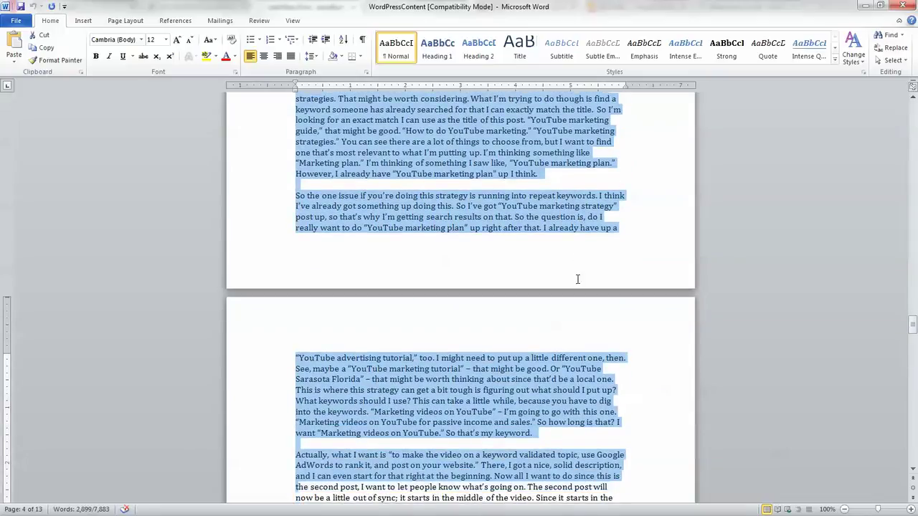
pyautogui.scroll(-2, 577, 279)
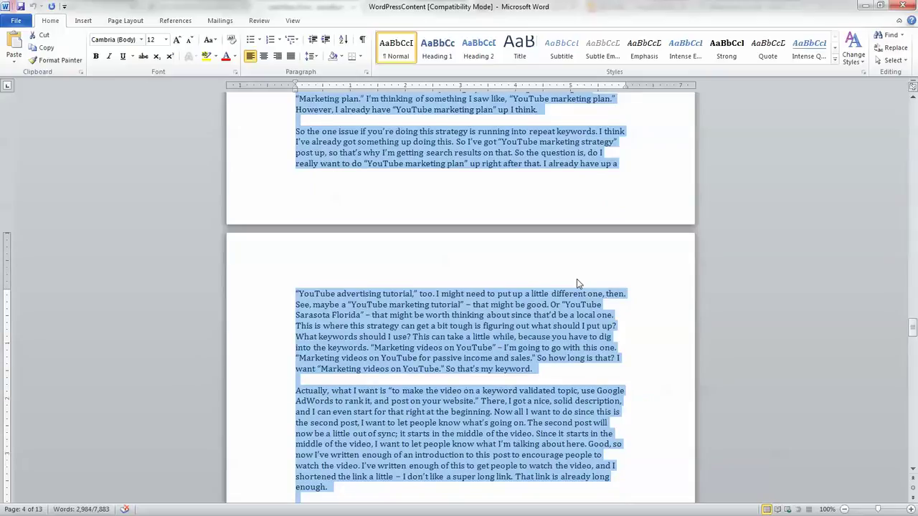
pyautogui.hotkey('shift', 'Up')
# Extend the selection through the paragraph ending "they can go back to the first post immediately.".
pyautogui.scroll(-4, 577, 279)
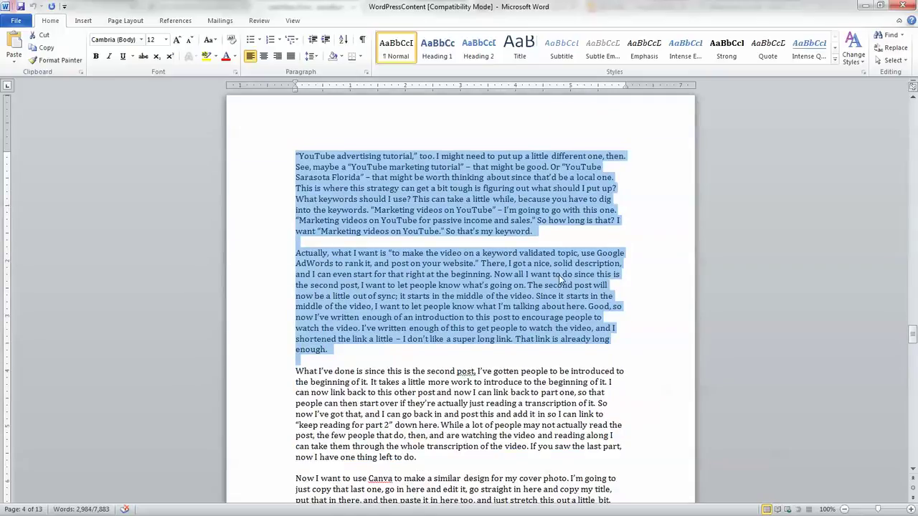
pyautogui.scroll(-6, 560, 279)
pyautogui.scroll(-5, 563, 279)
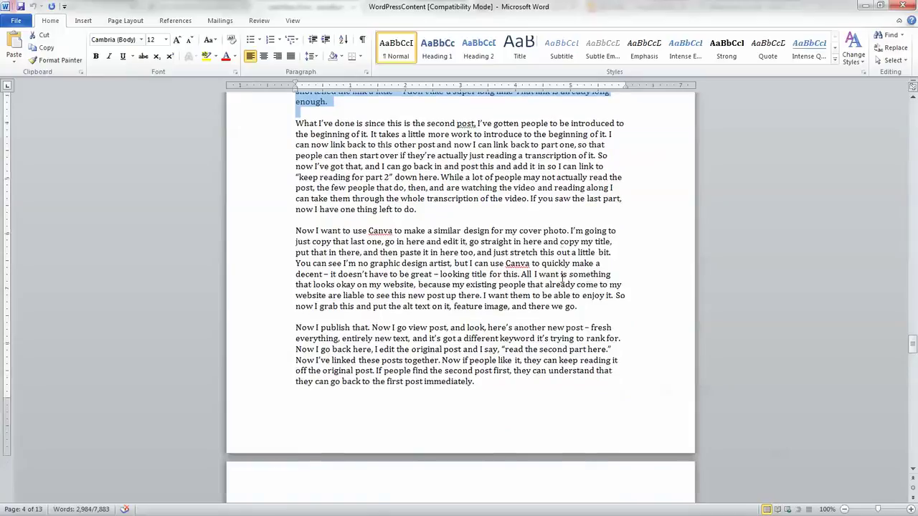
pyautogui.scroll(5, 563, 279)
pyautogui.hotkey('shift', 'Down')
pyautogui.hotkey('shift', 'Down')
pyautogui.hotkey('shift', 'Down')
pyautogui.hotkey('shift', 'Down')
pyautogui.hotkey('shift', 'Down')
pyautogui.hotkey('shift', 'Down')
pyautogui.hotkey('shift', 'Down')
pyautogui.hotkey('shift', 'Down')
pyautogui.hotkey('shift', 'Down')
pyautogui.hotkey('shift', 'Down')
pyautogui.hotkey('shift', 'Down')
pyautogui.hotkey('shift', 'Down')
pyautogui.hotkey('shift', 'Down')
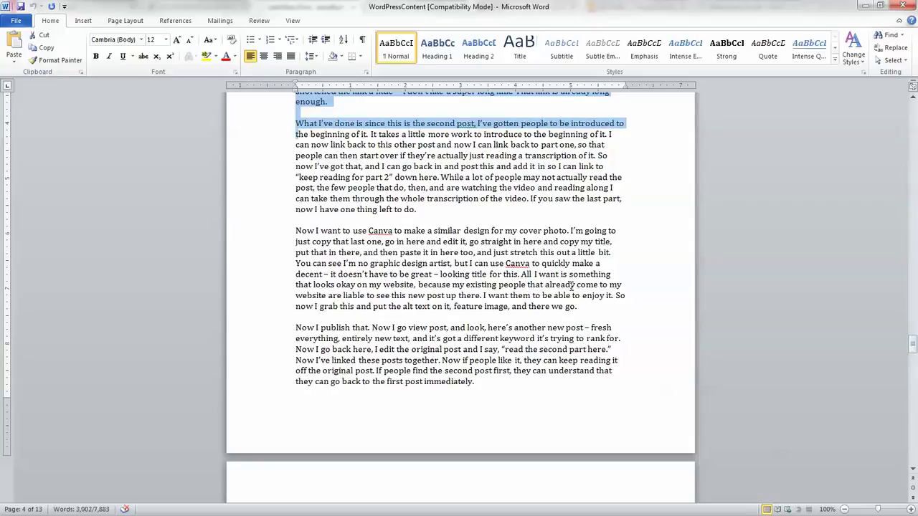
pyautogui.hotkey('shift', 'Down')
pyautogui.hotkey('shift', 'Down')
pyautogui.hotkey('shift', 'Down')
pyautogui.hotkey('shift', 'Down')
pyautogui.hotkey('shift', 'Down')
pyautogui.hotkey('shift', 'Down')
pyautogui.hotkey('shift', 'Down')
pyautogui.hotkey('shift', 'Down')
pyautogui.hotkey('shift', 'Down')
pyautogui.hotkey('shift', 'Down')
pyautogui.hotkey('shift', 'Down')
pyautogui.hotkey('shift', 'Down')
pyautogui.hotkey('shift', 'Down')
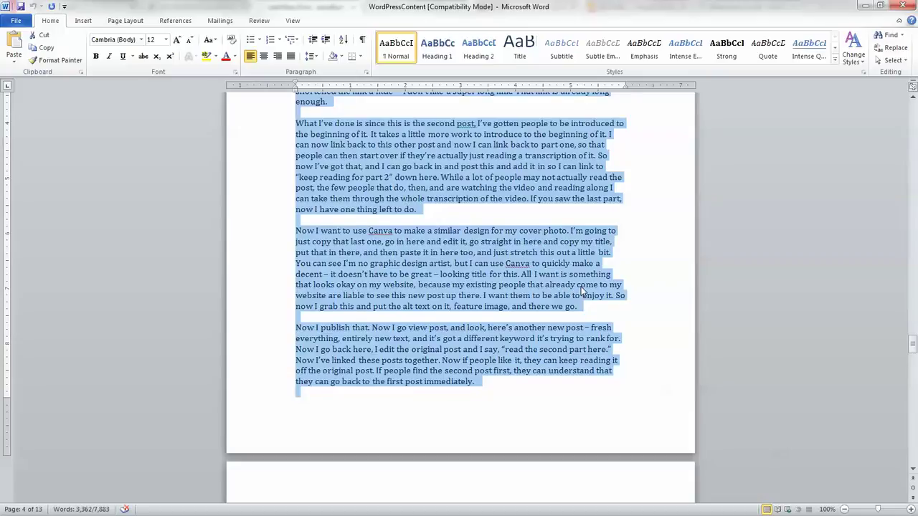
# Look over the remaining transcript, copy the selected section and paste it into the body of the empty WordPress post in the browser.
pyautogui.scroll(-3, 571, 286)
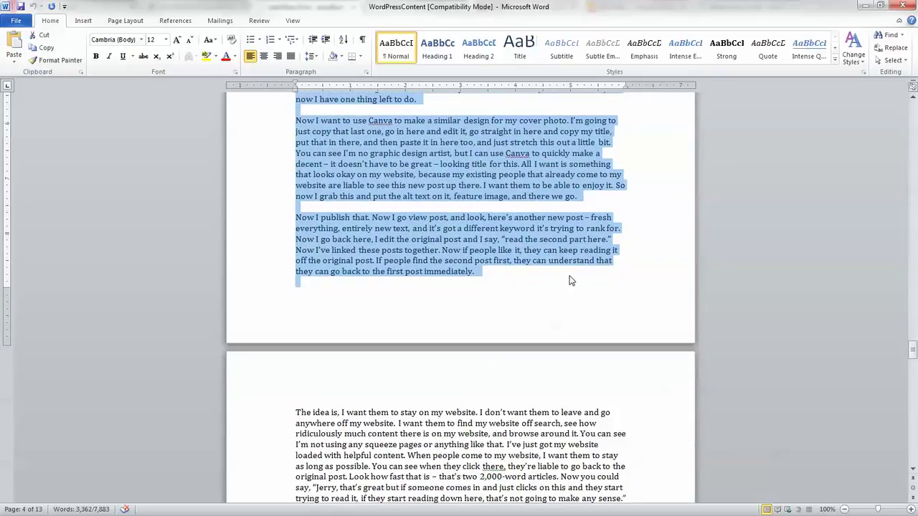
pyautogui.scroll(-20, 570, 280)
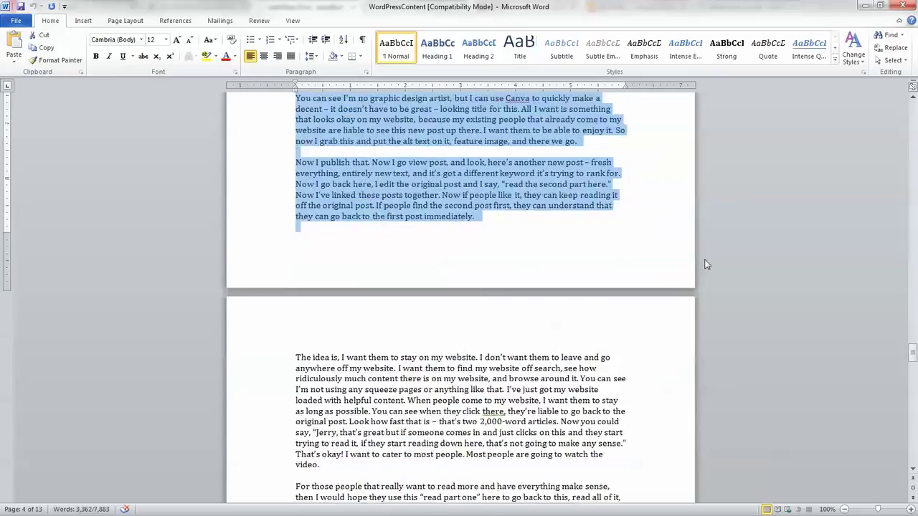
pyautogui.scroll(-20, 690, 273)
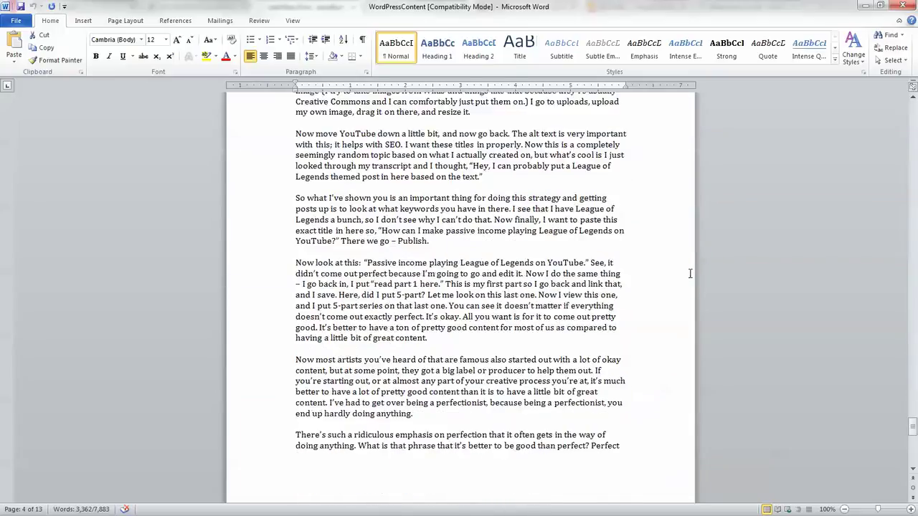
pyautogui.scroll(15, 687, 284)
pyautogui.scroll(20, 687, 284)
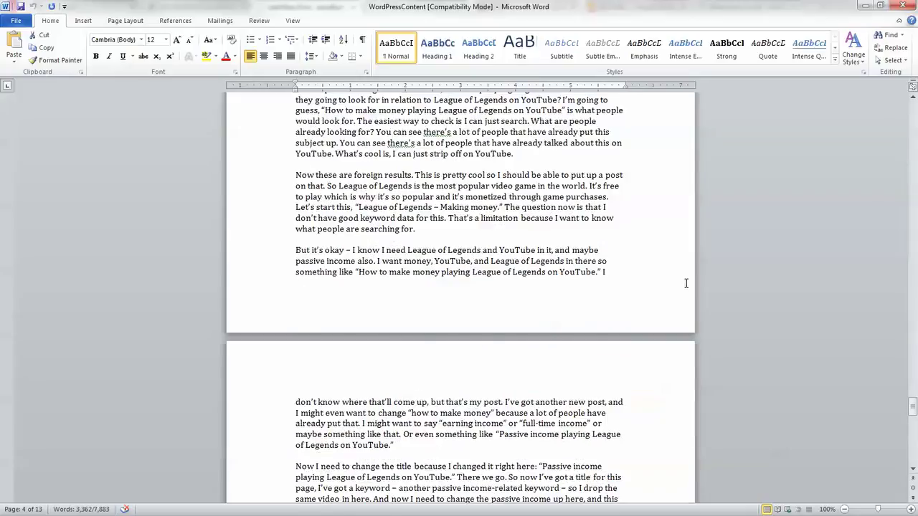
pyautogui.scroll(5, 687, 269)
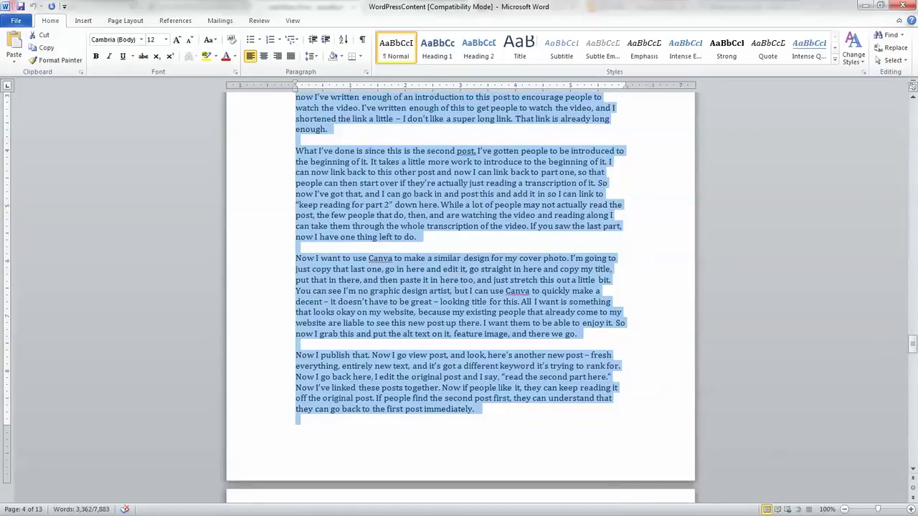
pyautogui.hotkey('alt', 'Tab')
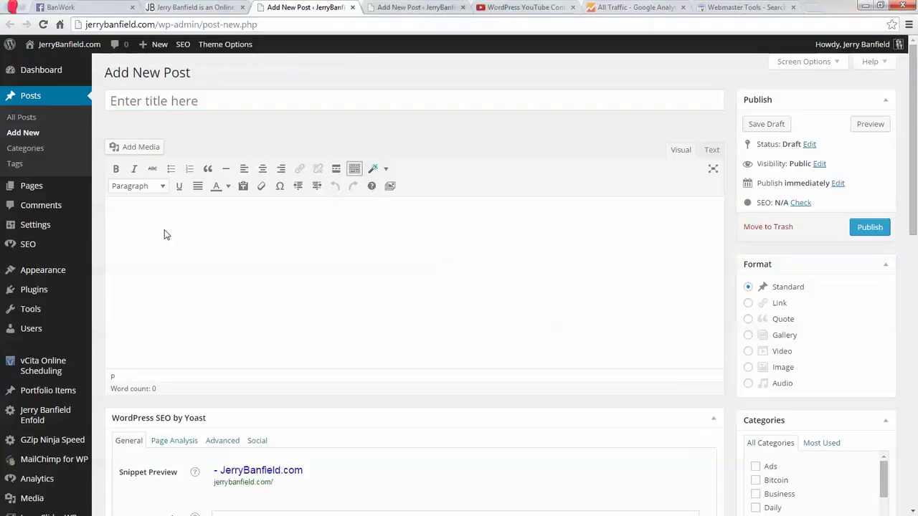
pyautogui.hotkey('ctrl', 'shift', 'Tab')
pyautogui.hotkey('ctrl', 'Tab')
pyautogui.hotkey('ctrl', 'v')
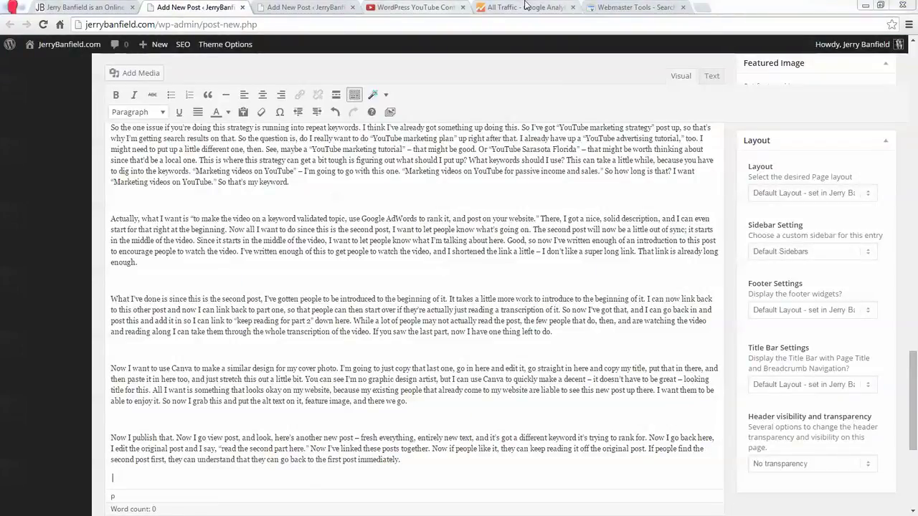
# Close the Google Analytics and Webmaster Tools pages in the browser.
pyautogui.click(572, 7)
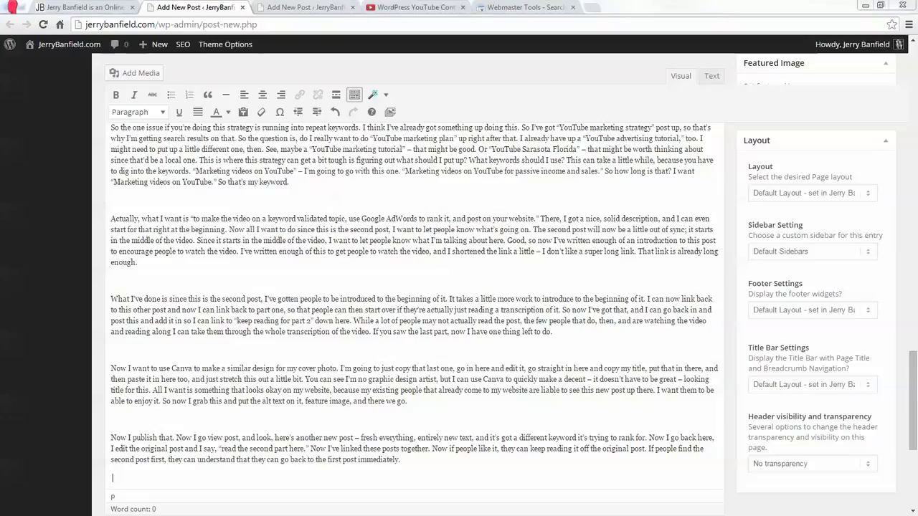
pyautogui.click(572, 7)
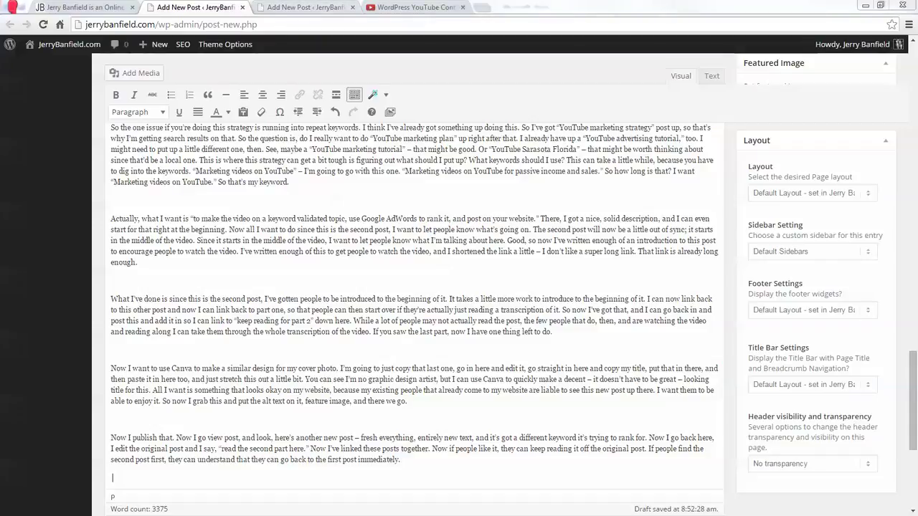
# Switch to the Word transcript and select everything from the paragraph starting "The idea is, I want them to stay on my website" to the end.
pyautogui.hotkey('alt', 'Tab')
pyautogui.scroll(-10, 366, 332)
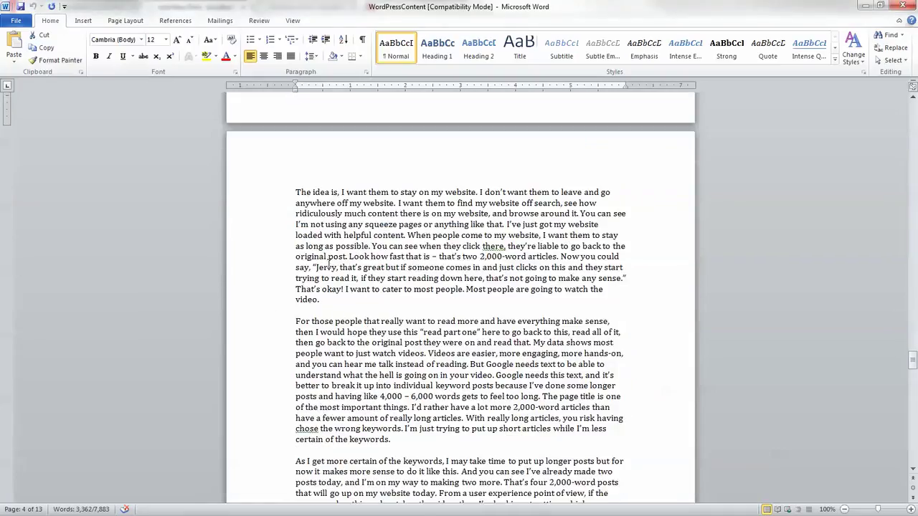
pyautogui.click(296, 192)
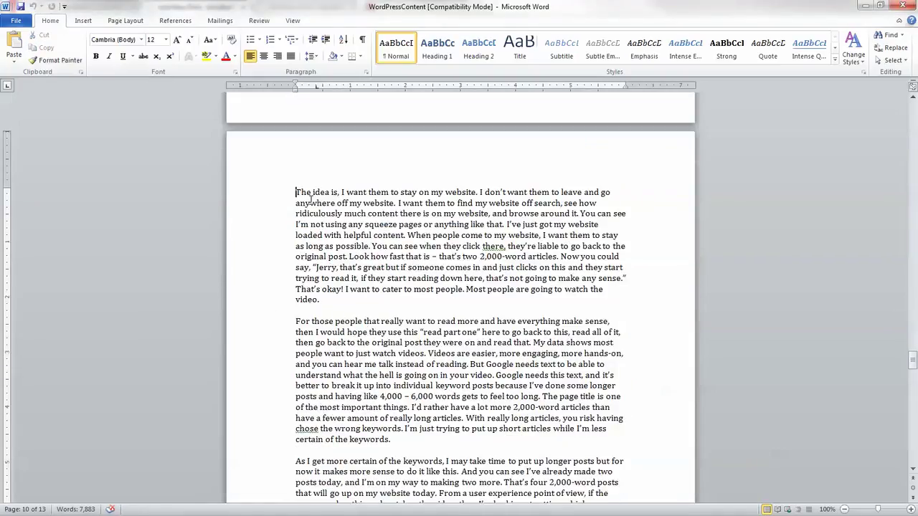
pyautogui.hotkey('shift', 'Down')
pyautogui.hotkey('shift', 'Down')
pyautogui.hotkey('shift', 'Down')
pyautogui.hotkey('shift', 'Down')
pyautogui.hotkey('shift', 'Down')
pyautogui.hotkey('shift', 'Down')
pyautogui.hotkey('shift', 'Down')
pyautogui.hotkey('shift', 'Down')
pyautogui.hotkey('shift', 'Down')
pyautogui.hotkey('shift', 'Down')
pyautogui.hotkey('shift', 'Down')
pyautogui.hotkey('shift', 'Down')
pyautogui.hotkey('shift', 'Down')
pyautogui.hotkey('shift', 'Down')
pyautogui.hotkey('shift', 'Down')
pyautogui.hotkey('shift', 'Down')
pyautogui.hotkey('shift', 'Down')
pyautogui.hotkey('shift', 'Down')
pyautogui.hotkey('shift', 'Down')
pyautogui.hotkey('shift', 'Down')
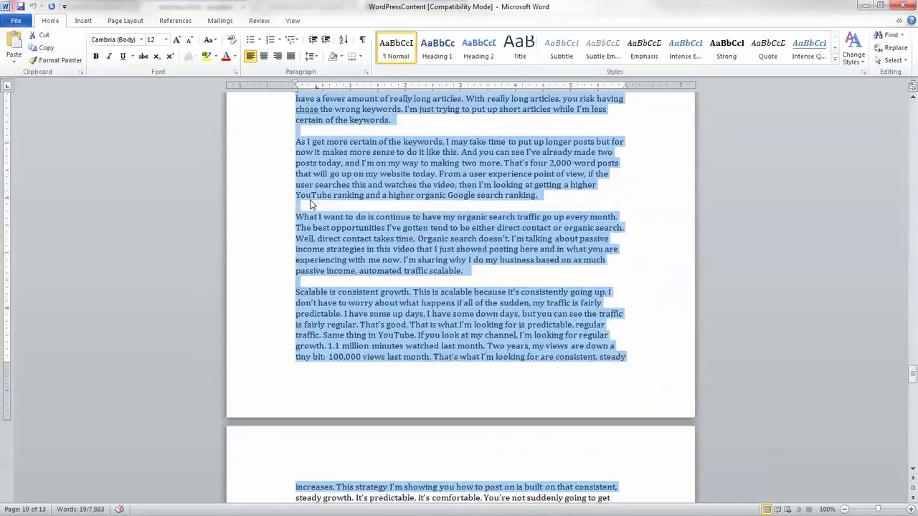
pyautogui.hotkey('shift', 'Down')
pyautogui.hotkey('shift', 'Down')
pyautogui.hotkey('shift', 'Down')
pyautogui.hotkey('shift', 'Down')
pyautogui.hotkey('shift', 'Down')
pyautogui.hotkey('shift', 'Down')
pyautogui.hotkey('shift', 'Down')
pyautogui.hotkey('shift', 'Down')
pyautogui.hotkey('shift', 'Down')
pyautogui.hotkey('shift', 'Down')
pyautogui.hotkey('shift', 'Down')
pyautogui.hotkey('shift', 'Down')
pyautogui.hotkey('shift', 'Down')
pyautogui.hotkey('shift', 'Down')
pyautogui.hotkey('shift', 'Down')
pyautogui.hotkey('shift', 'Down')
pyautogui.hotkey('shift', 'Down')
pyautogui.hotkey('shift', 'Down')
pyautogui.hotkey('shift', 'Down')
pyautogui.hotkey('shift', 'Down')
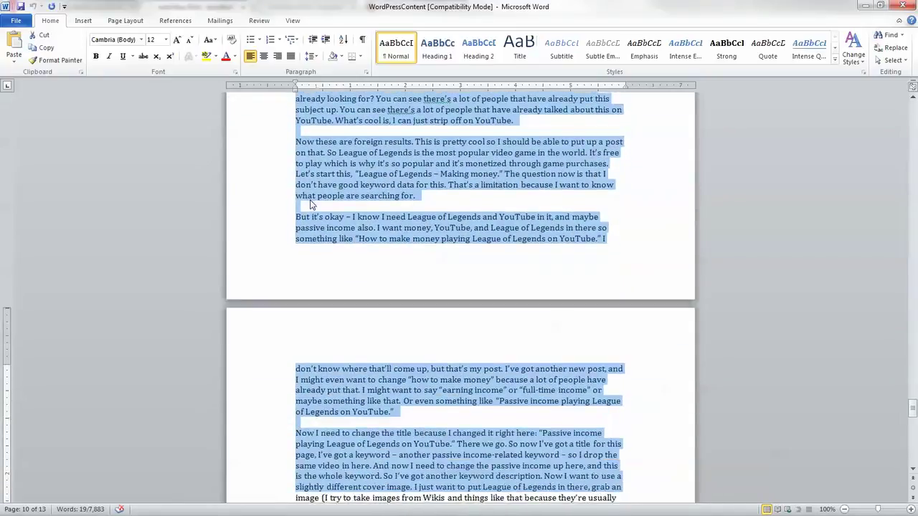
pyautogui.hotkey('shift', 'Down')
pyautogui.hotkey('shift', 'Down')
pyautogui.hotkey('shift', 'Down')
pyautogui.hotkey('shift', 'Down')
pyautogui.hotkey('shift', 'Down')
pyautogui.hotkey('shift', 'Down')
pyautogui.hotkey('shift', 'Down')
pyautogui.hotkey('shift', 'Down')
pyautogui.hotkey('shift', 'Down')
pyautogui.hotkey('shift', 'Down')
pyautogui.hotkey('shift', 'Down')
pyautogui.hotkey('shift', 'Down')
pyautogui.hotkey('shift', 'Down')
pyautogui.hotkey('shift', 'Down')
pyautogui.hotkey('shift', 'Down')
pyautogui.hotkey('shift', 'Down')
pyautogui.hotkey('shift', 'Down')
pyautogui.hotkey('shift', 'Down')
pyautogui.hotkey('shift', 'Down')
pyautogui.hotkey('shift', 'Down')
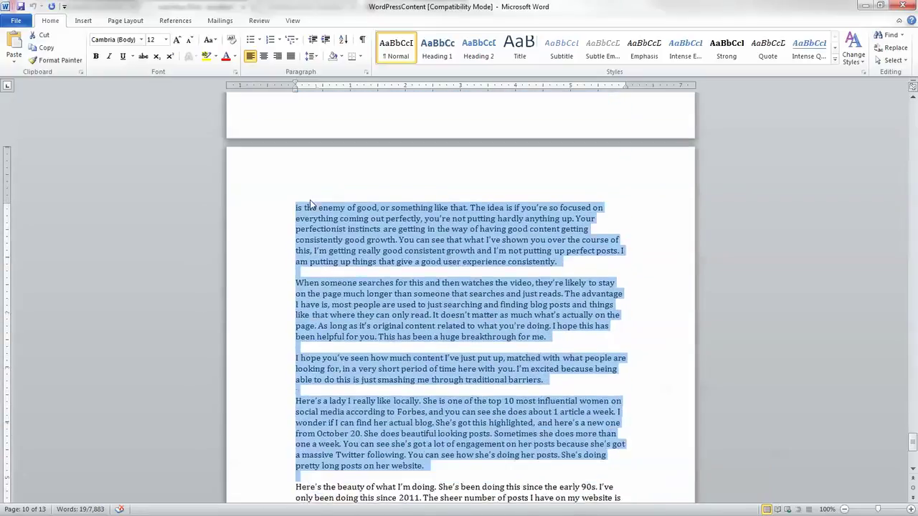
pyautogui.hotkey('shift', 'Down')
pyautogui.hotkey('shift', 'Down')
pyautogui.hotkey('shift', 'Down')
pyautogui.hotkey('shift', 'Down')
pyautogui.hotkey('shift', 'Down')
pyautogui.hotkey('shift', 'Down')
pyautogui.hotkey('shift', 'Down')
pyautogui.hotkey('shift', 'Down')
pyautogui.hotkey('shift', 'Down')
pyautogui.hotkey('shift', 'Down')
pyautogui.hotkey('shift', 'Down')
pyautogui.hotkey('shift', 'Down')
pyautogui.hotkey('shift', 'Down')
pyautogui.scroll(-1, 337, 214)
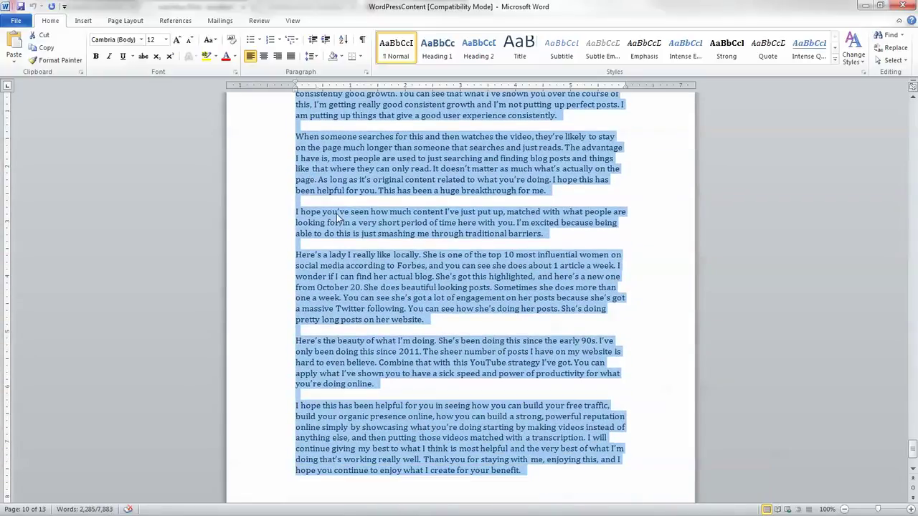
# Copy the selected closing section and paste it into the body of the other, still empty WordPress post in the browser.
pyautogui.click(398, 261)
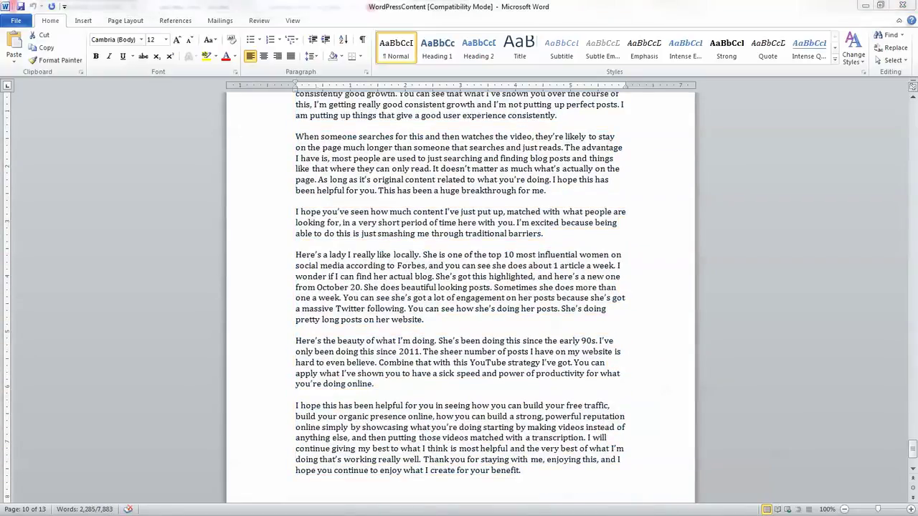
pyautogui.hotkey('ctrl', 'a')
pyautogui.click(516, 283)
pyautogui.hotkey('alt', 'Tab')
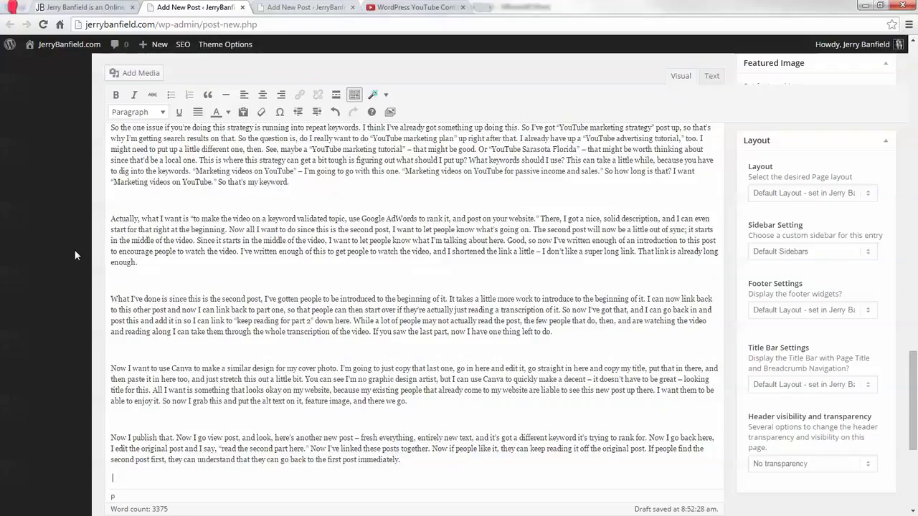
pyautogui.hotkey('ctrl', 'Tab')
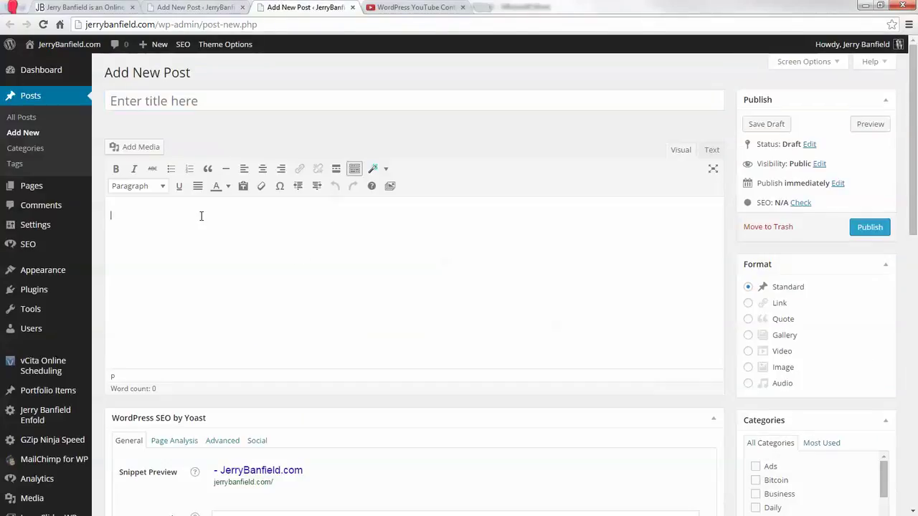
pyautogui.hotkey('ctrl', 'v')
pyautogui.scroll(15, 384, 312)
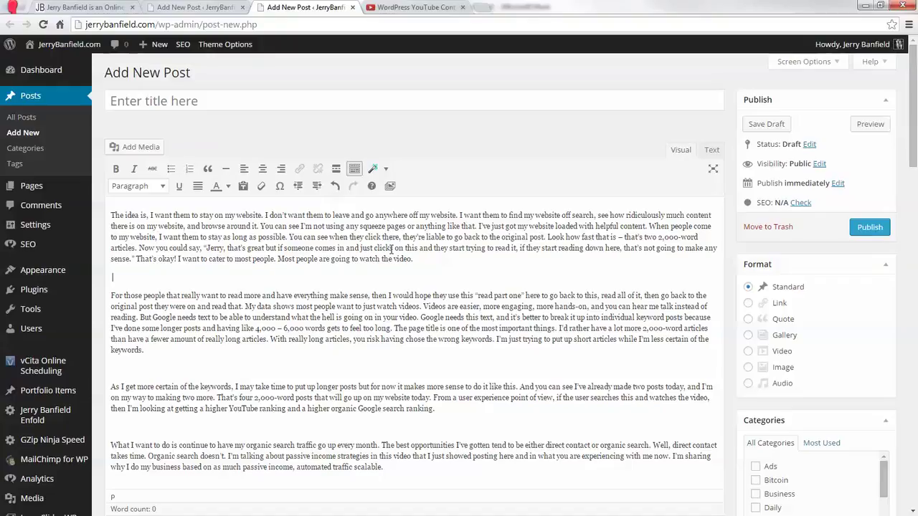
# Look through the full pasted text of the draft post that begins "What I'm going to do next".
pyautogui.click(222, 7)
pyautogui.scroll(15, 444, 343)
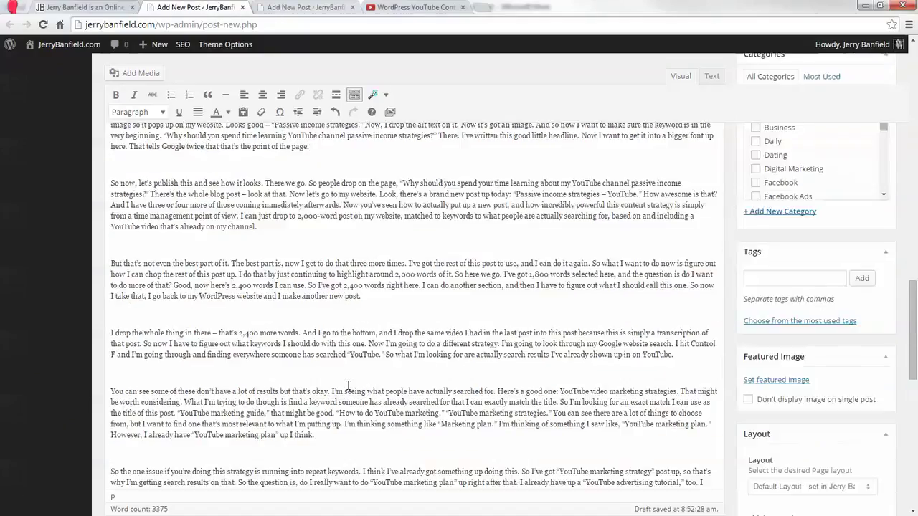
pyautogui.scroll(3, 444, 343)
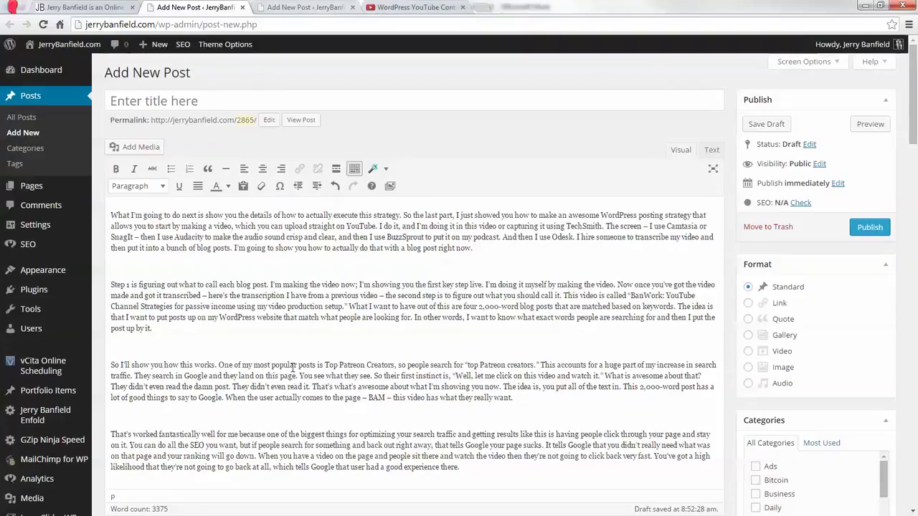
pyautogui.scroll(-4, 293, 353)
pyautogui.scroll(-3, 293, 353)
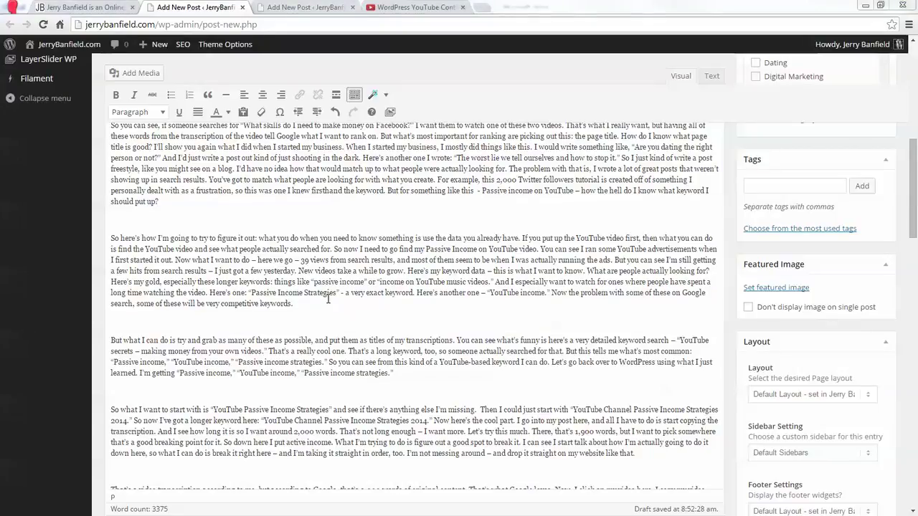
pyautogui.scroll(-5, 328, 298)
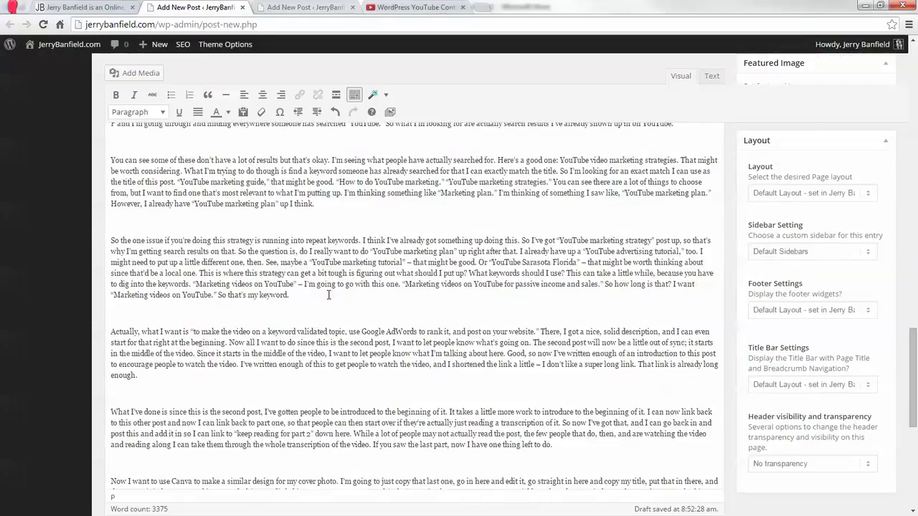
pyautogui.scroll(-5, 328, 294)
pyautogui.scroll(15, 329, 302)
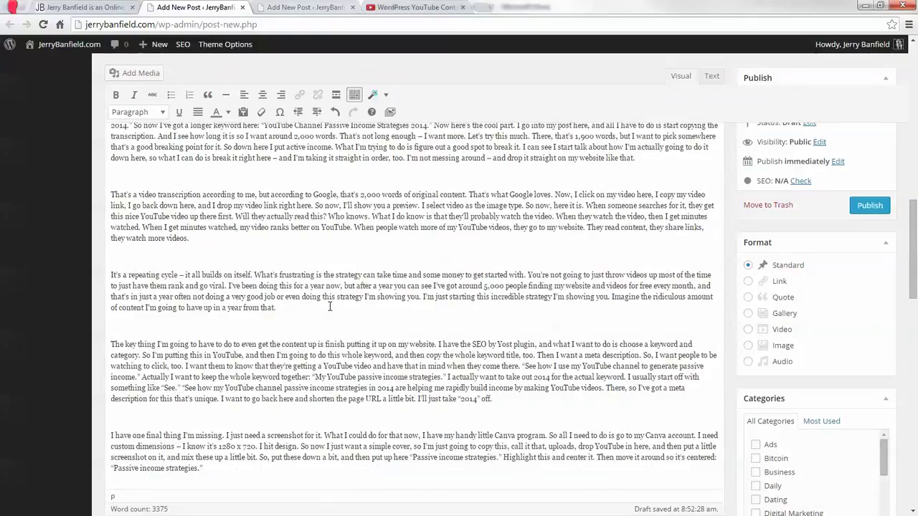
pyautogui.scroll(10, 330, 307)
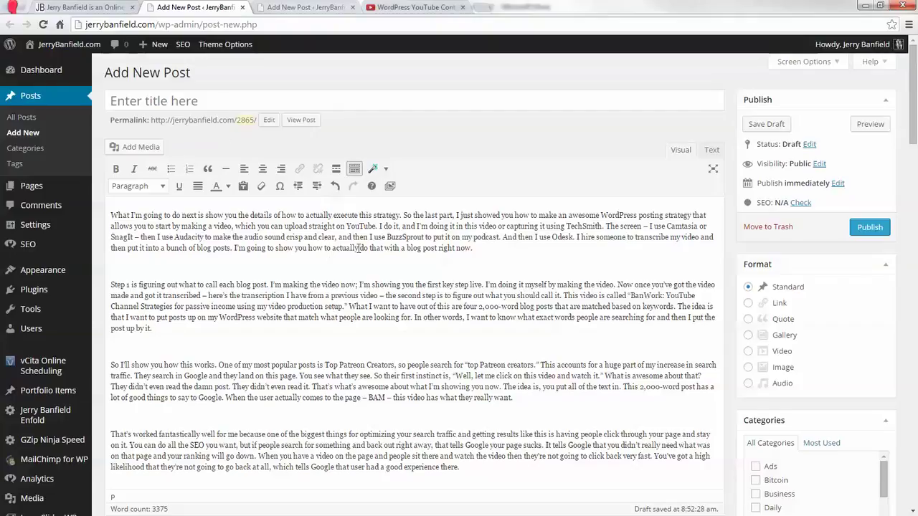
# Compare the openings of the two draft posts and check the newest posts on the website's home page.
pyautogui.click(293, 7)
pyautogui.click(340, 236)
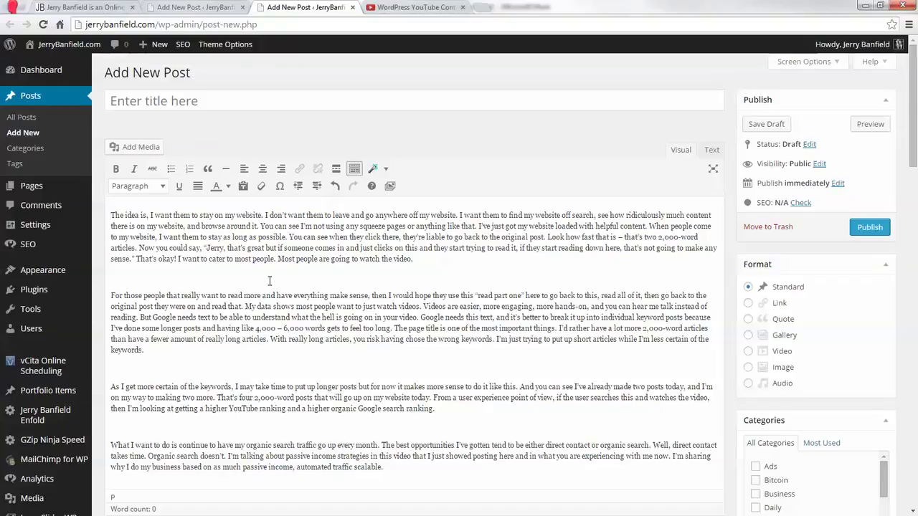
pyautogui.click(190, 8)
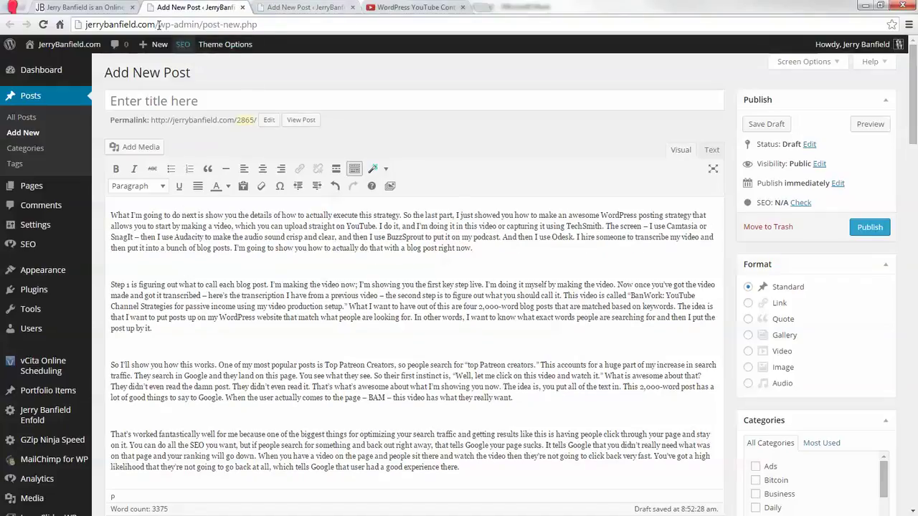
pyautogui.click(86, 7)
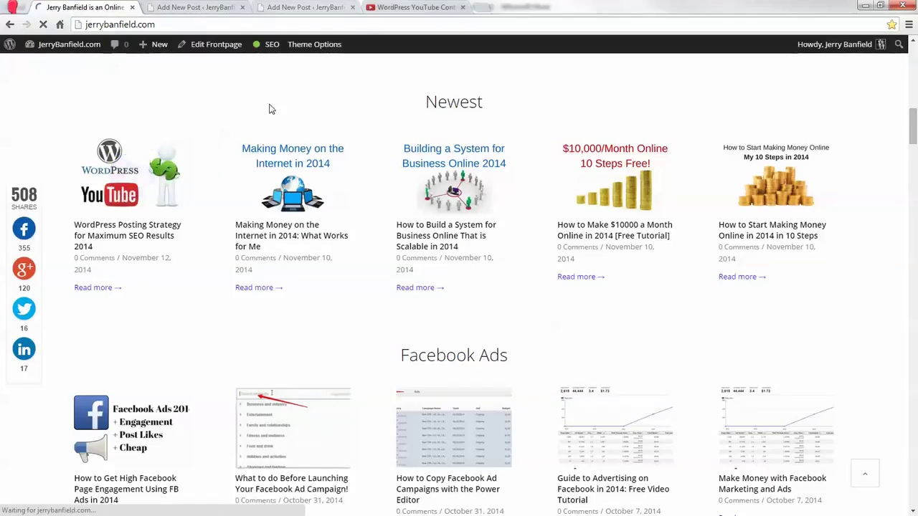
pyautogui.click(176, 7)
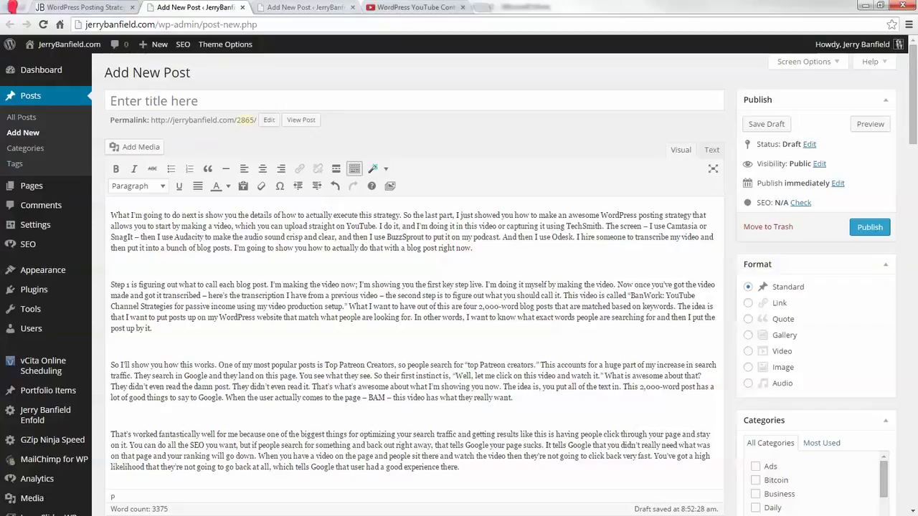
# Search Google for "google hummingbird" in a new browser tab and open the Search Engine Land FAQ about the Hummingbird algorithm.
pyautogui.click(486, 12)
pyautogui.write('google hu')
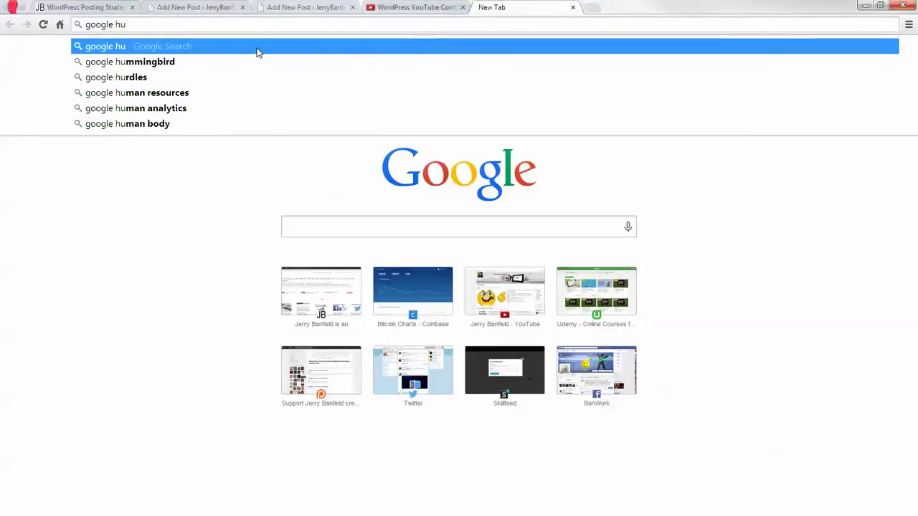
pyautogui.press('Down')
pyautogui.click(201, 61)
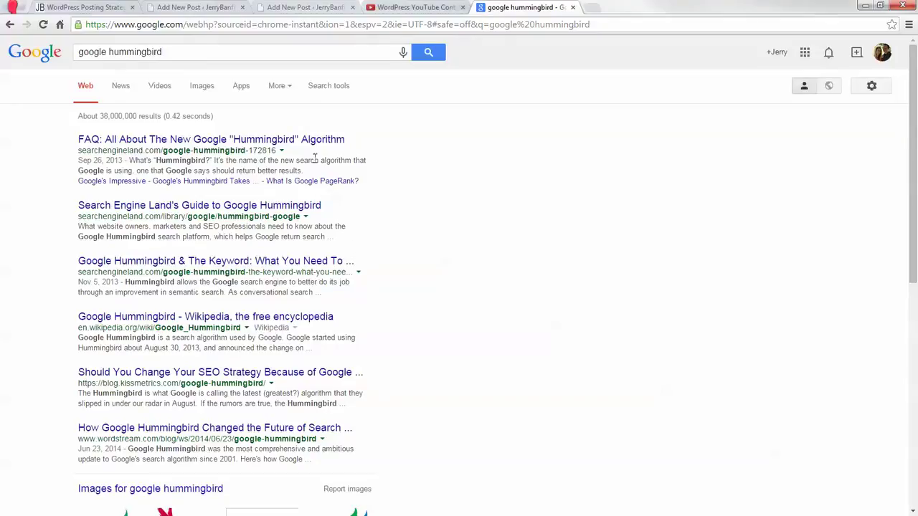
pyautogui.click(345, 139)
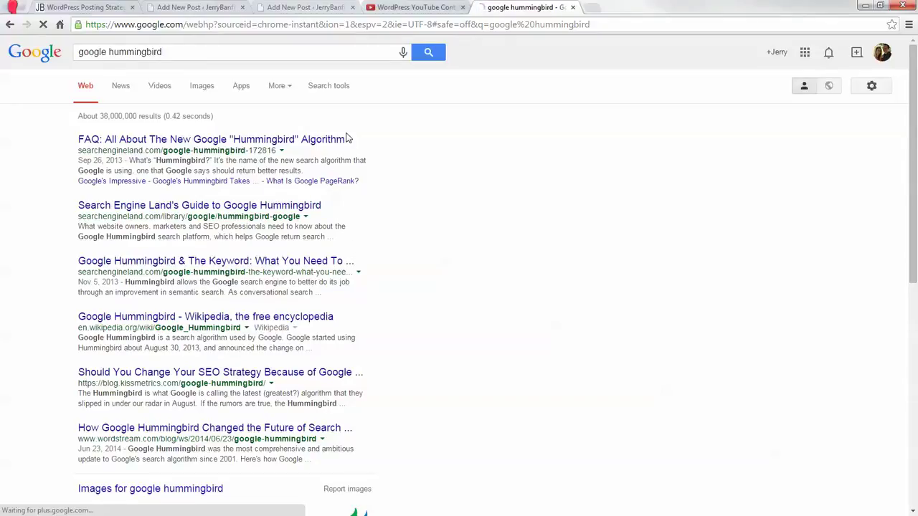
pyautogui.click(280, 140)
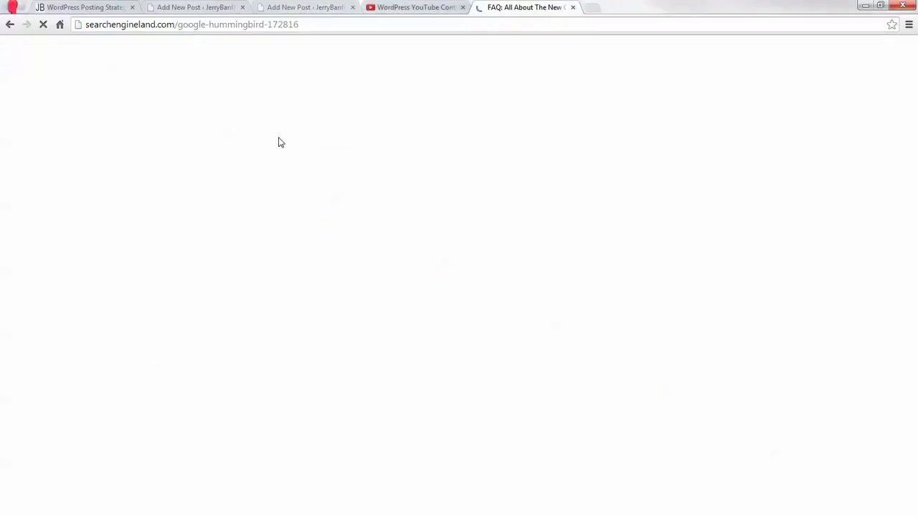
# Read through the Hummingbird algorithm FAQ, including its sections on conversational search, SEO and lost traffic, and return to its headline.
pyautogui.scroll(-5, 363, 206)
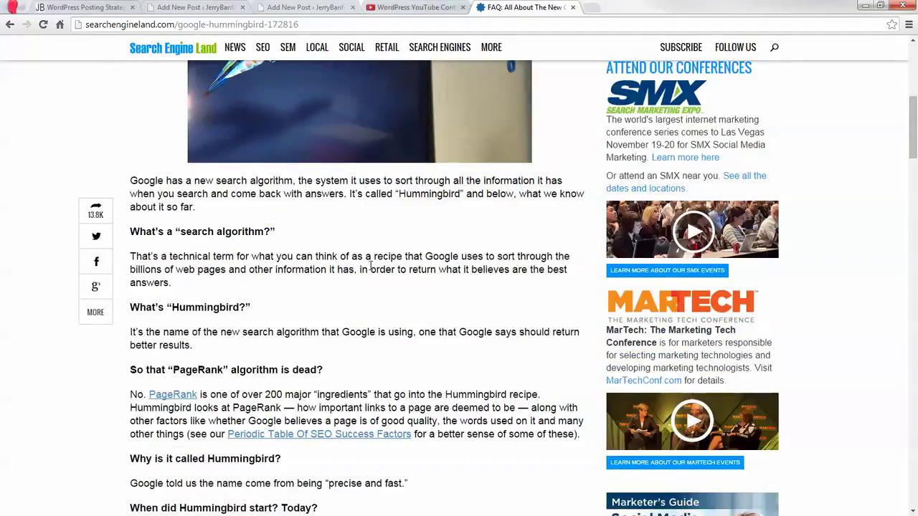
pyautogui.scroll(-2, 357, 307)
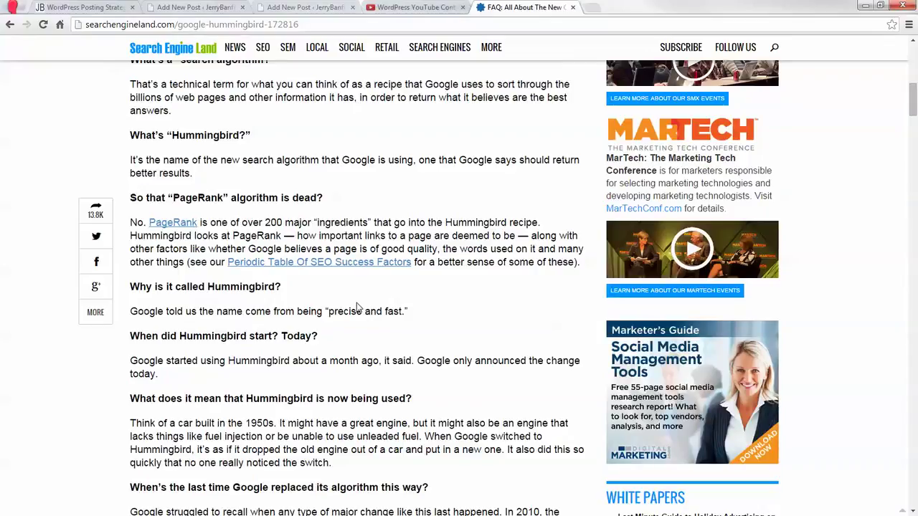
pyautogui.scroll(-2, 357, 307)
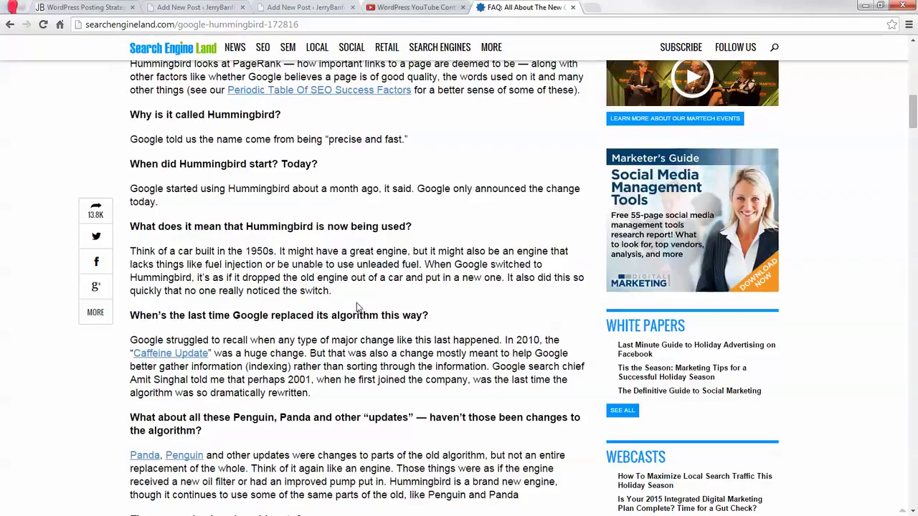
pyautogui.scroll(-1, 325, 246)
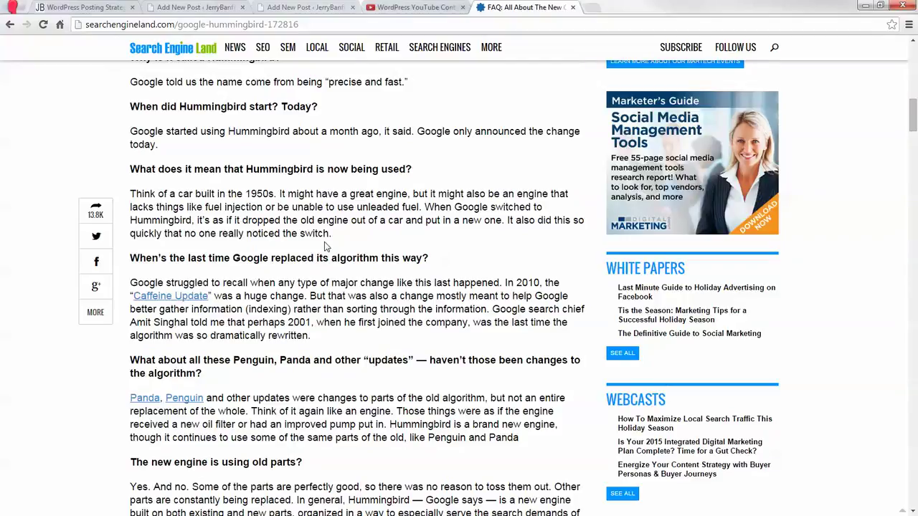
pyautogui.scroll(-2, 324, 246)
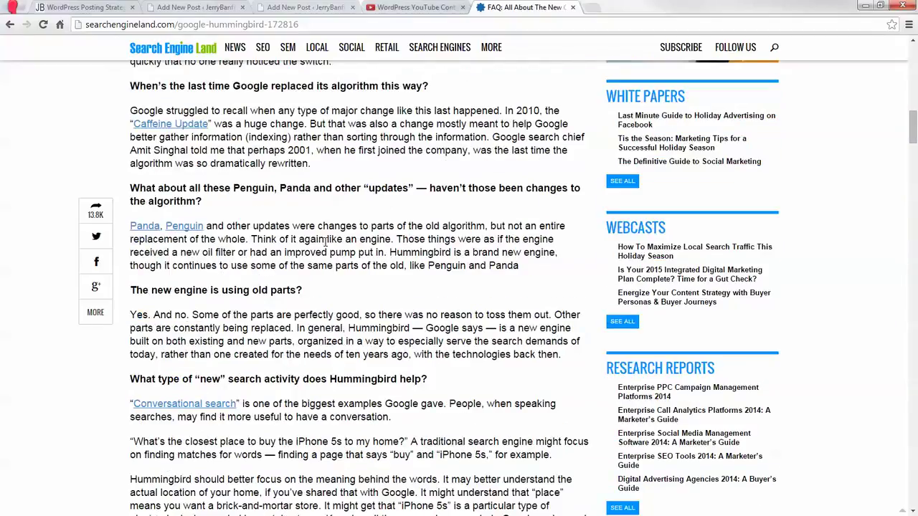
pyautogui.scroll(-3, 324, 246)
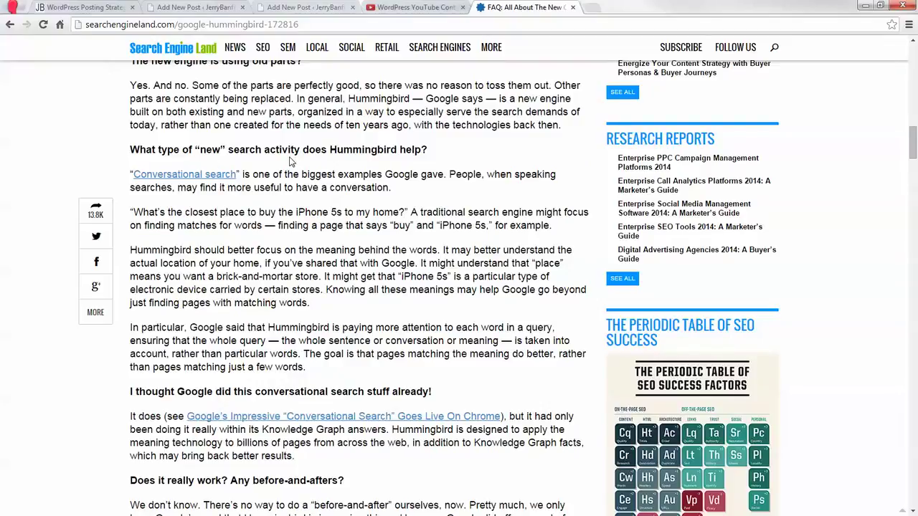
pyautogui.scroll(-3, 292, 162)
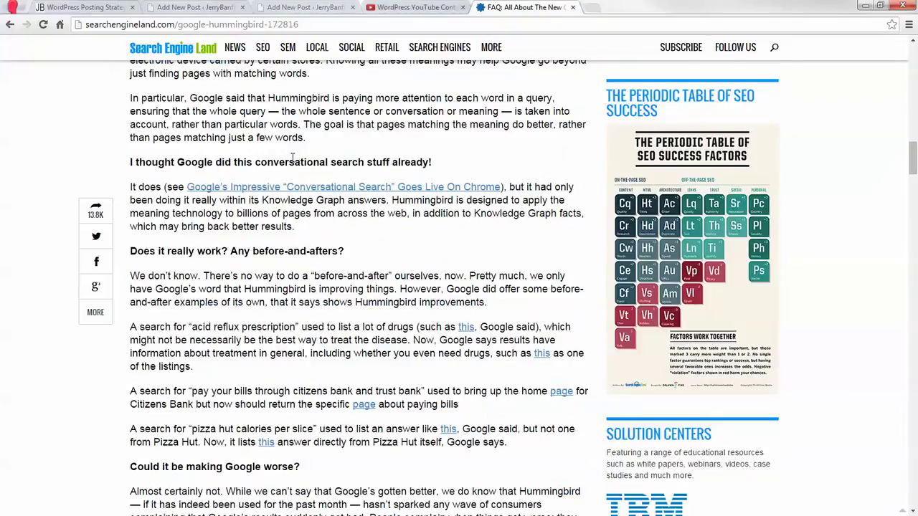
pyautogui.scroll(-3, 292, 158)
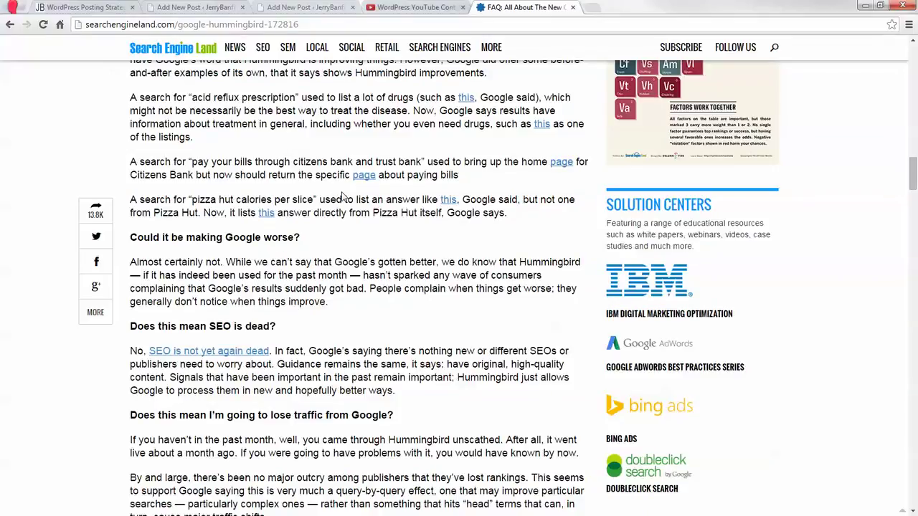
pyautogui.scroll(-3, 343, 197)
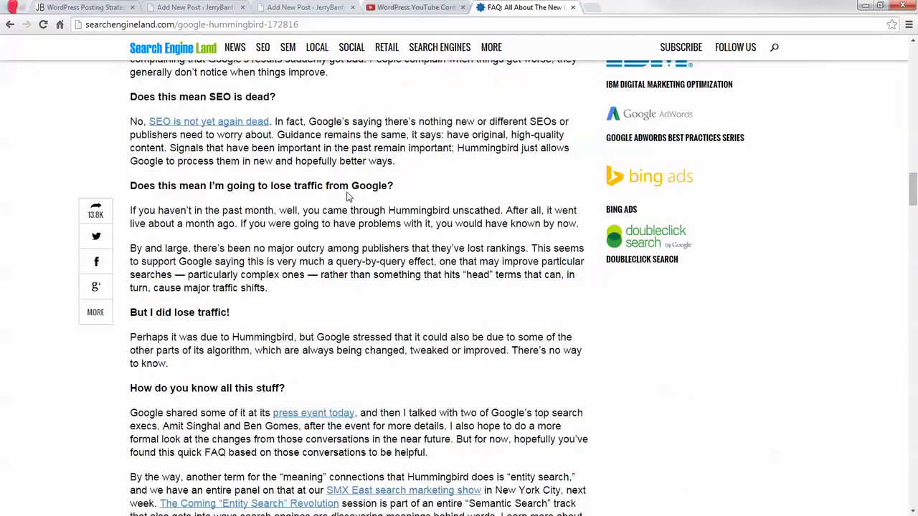
pyautogui.scroll(-1, 347, 203)
pyautogui.scroll(-4, 348, 203)
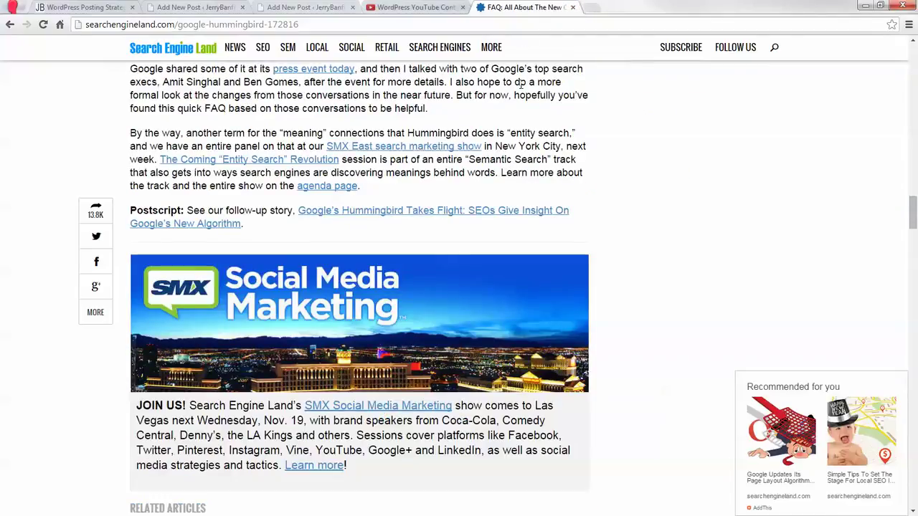
pyautogui.scroll(15, 482, 296)
pyautogui.scroll(7, 483, 296)
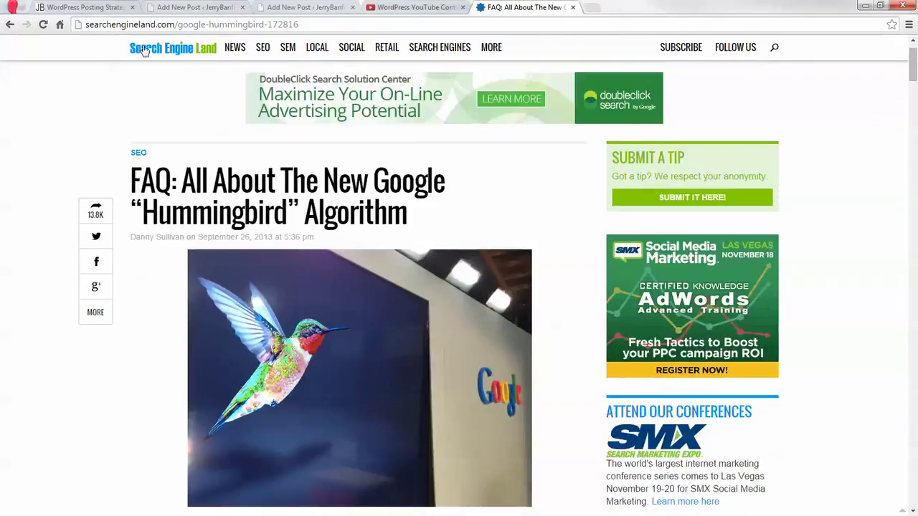
# Reread the Hummingbird FAQ's sections on earlier algorithm changes such as Panda and Penguin, and close the article.
pyautogui.scroll(-9, 435, 176)
pyautogui.scroll(-2, 435, 176)
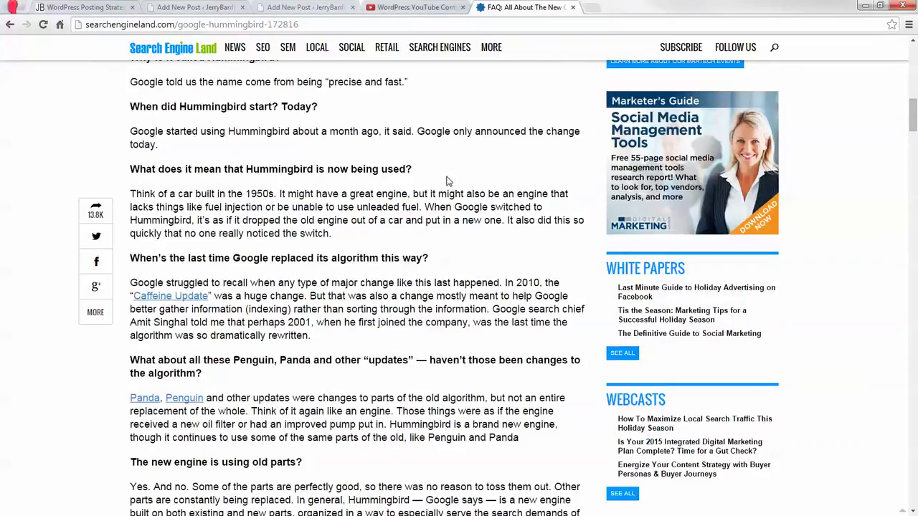
pyautogui.scroll(-2, 448, 181)
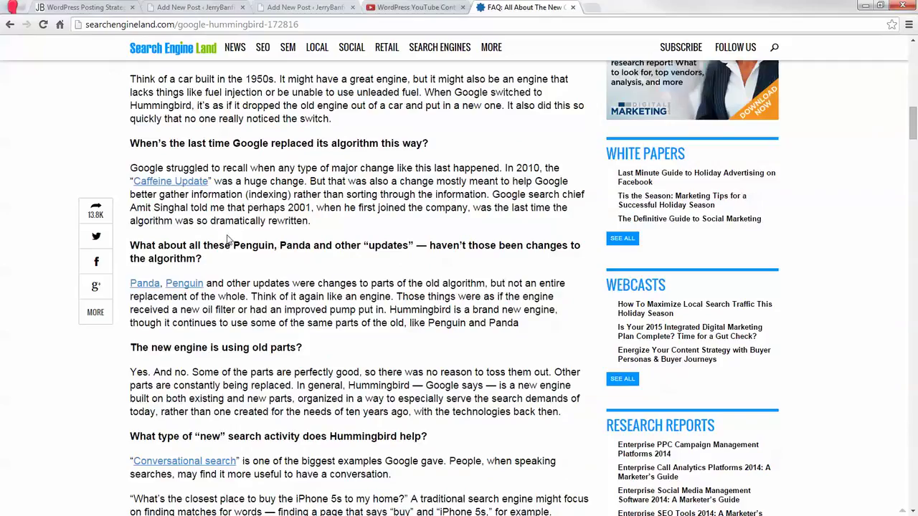
pyautogui.click(572, 7)
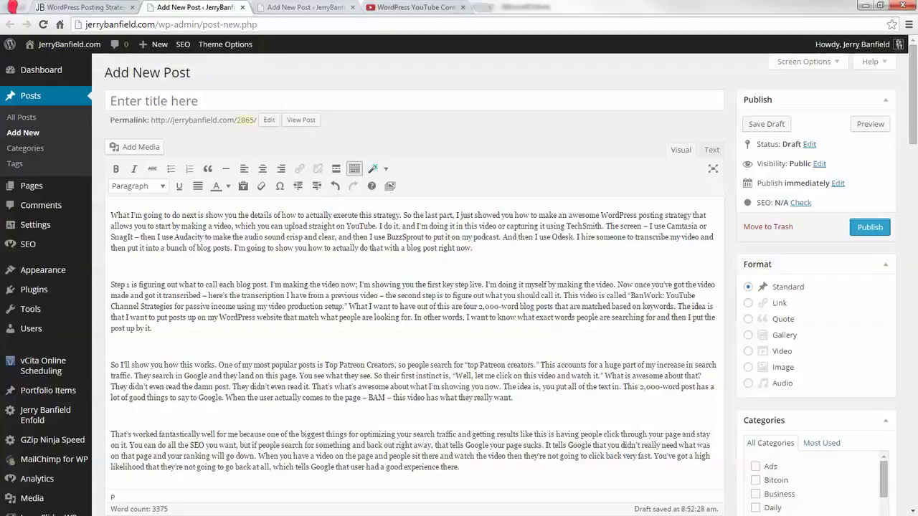
# Search Google for "google updates 2014" in a new browser tab and open Moz's Google Algorithm Change History.
pyautogui.click(487, 10)
pyautogui.write('google up')
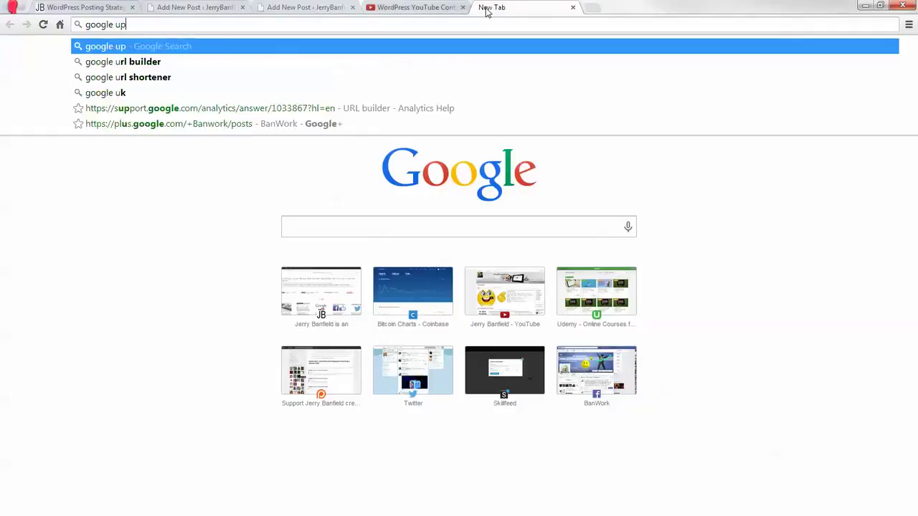
pyautogui.write('dates 2014')
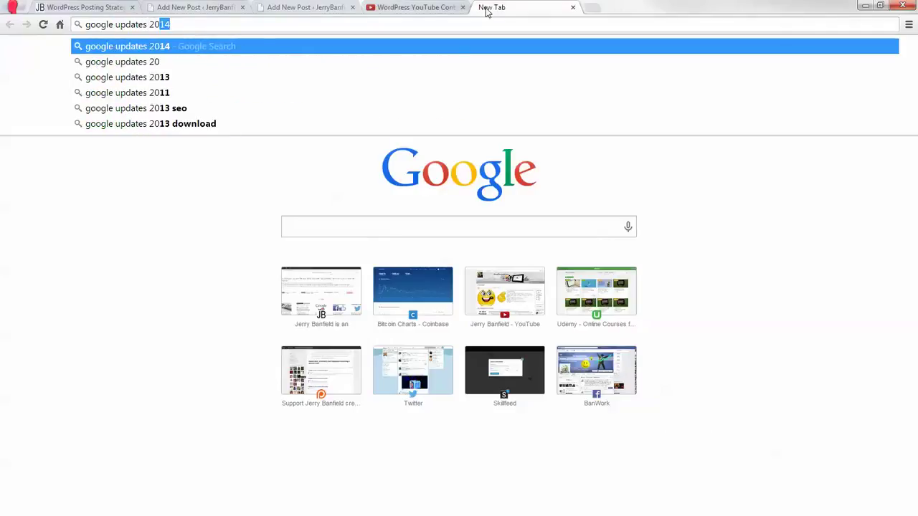
pyautogui.press('Return')
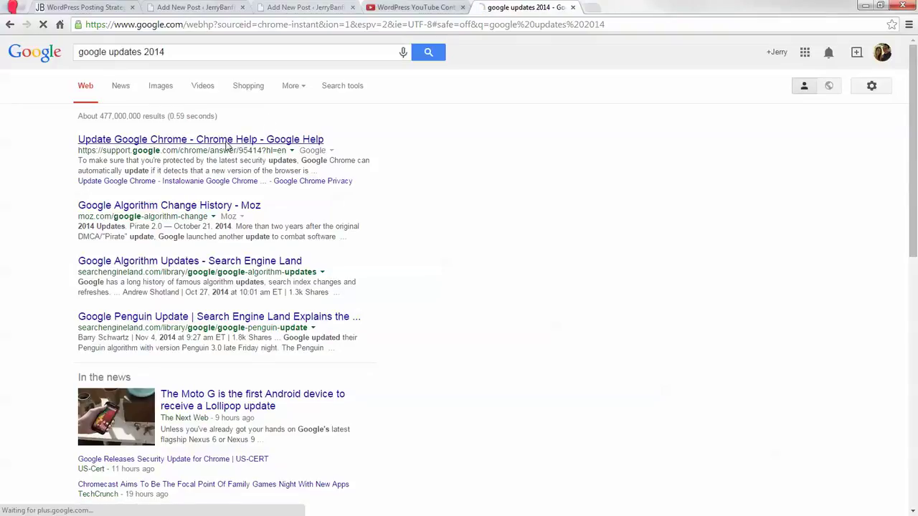
pyautogui.click(218, 206)
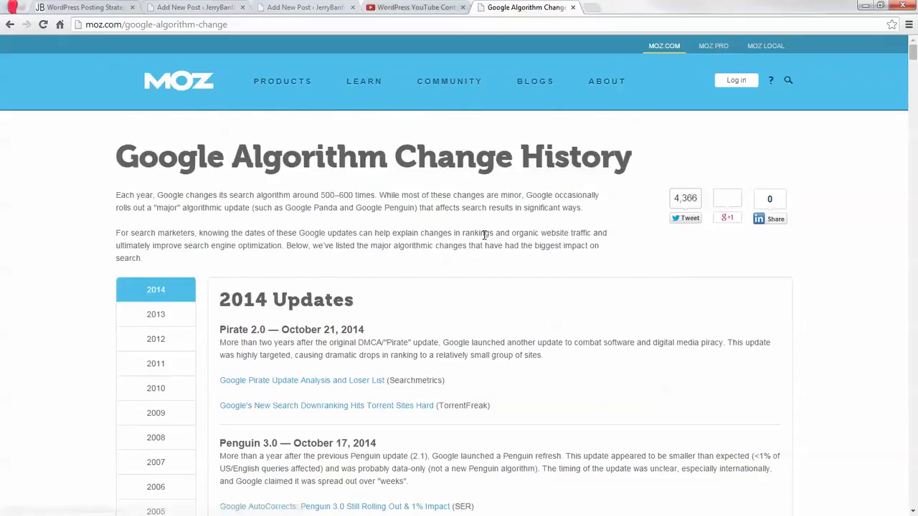
# Read through the 2014 updates in Moz's algorithm history, from Pirate 2.0 down to Pigeon, and return to the start of the list.
pyautogui.scroll(-2, 484, 236)
pyautogui.scroll(-2, 246, 208)
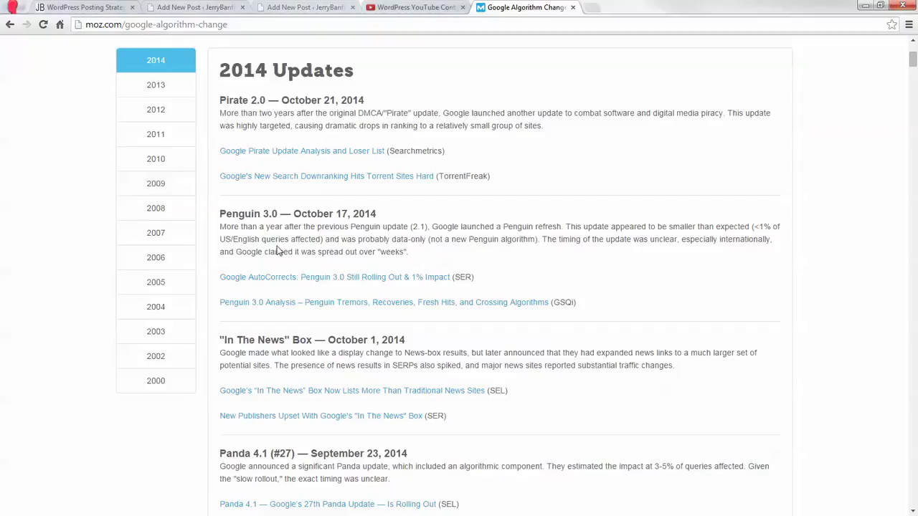
pyautogui.scroll(-2, 286, 251)
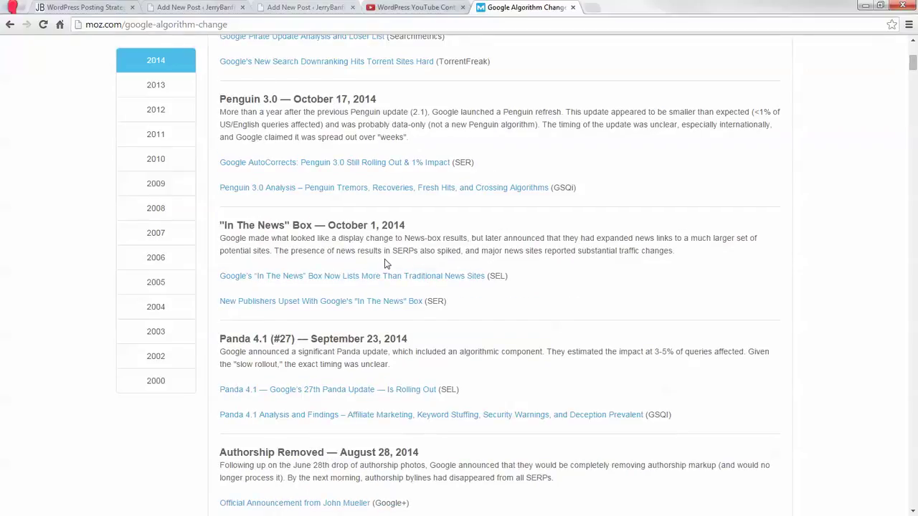
pyautogui.scroll(-5, 385, 264)
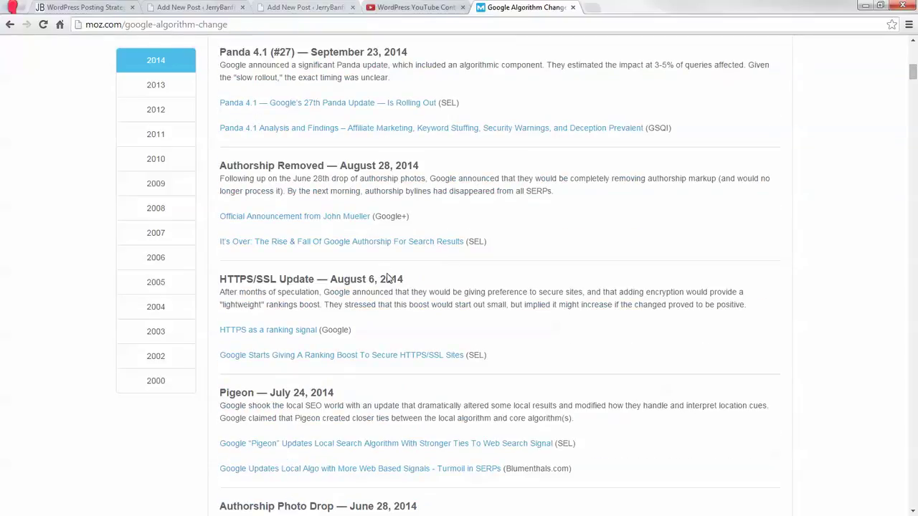
pyautogui.scroll(5, 388, 279)
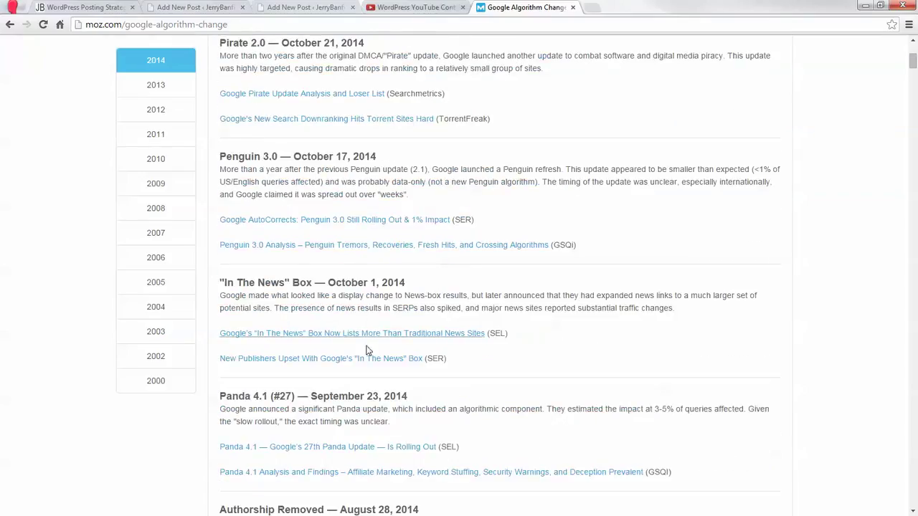
pyautogui.scroll(4, 345, 382)
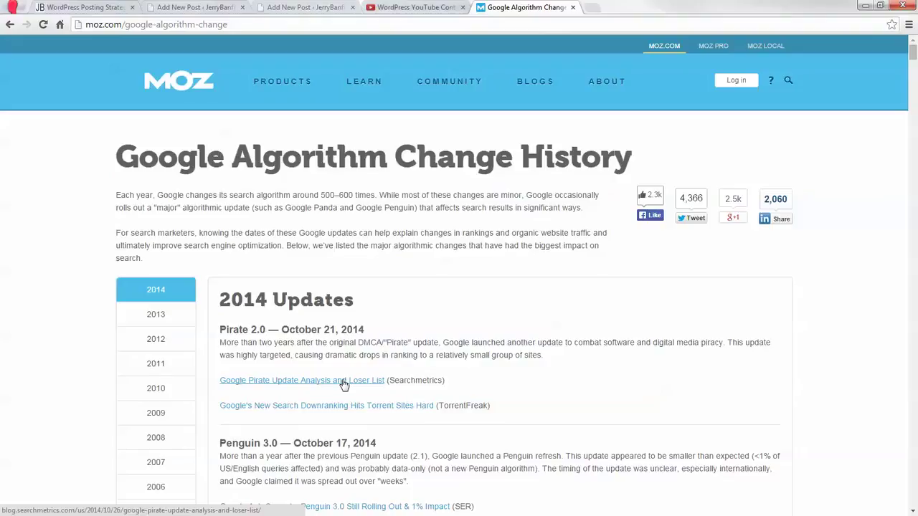
pyautogui.scroll(-2, 286, 376)
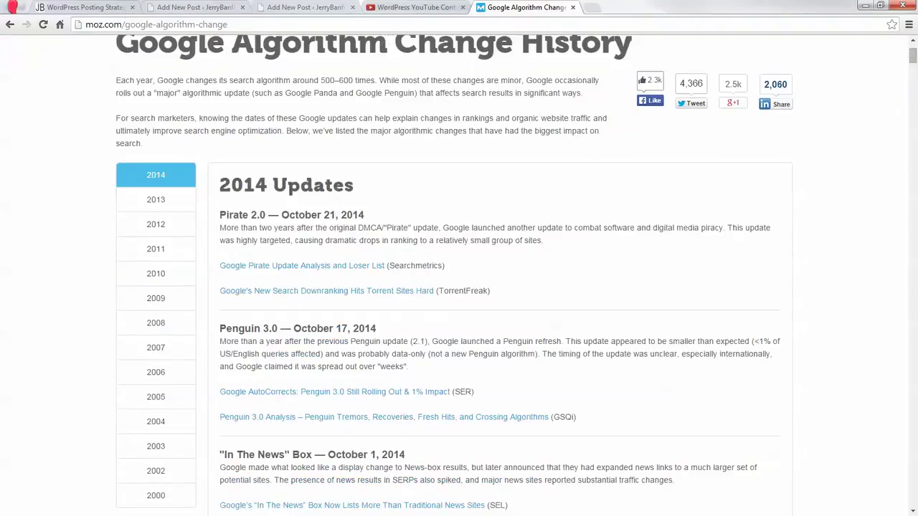
pyautogui.scroll(-4, 400, 146)
pyautogui.scroll(-4, 443, 371)
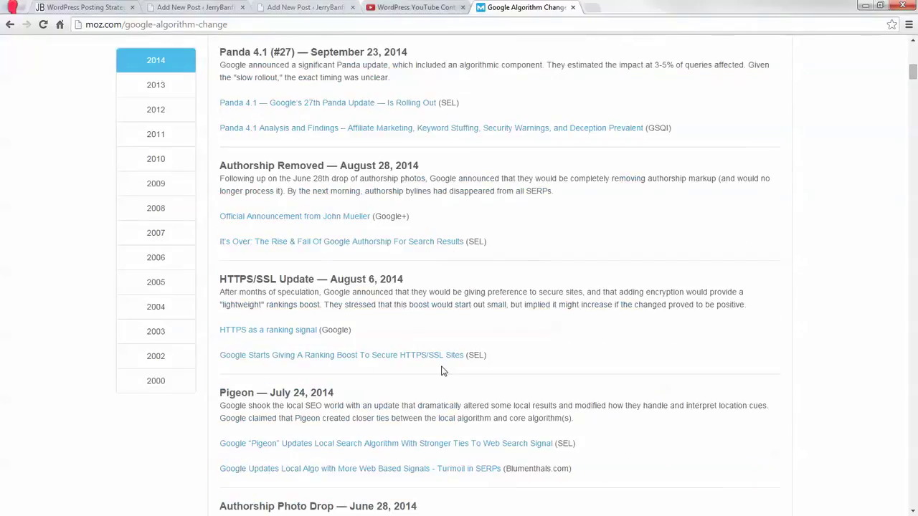
pyautogui.scroll(6, 443, 371)
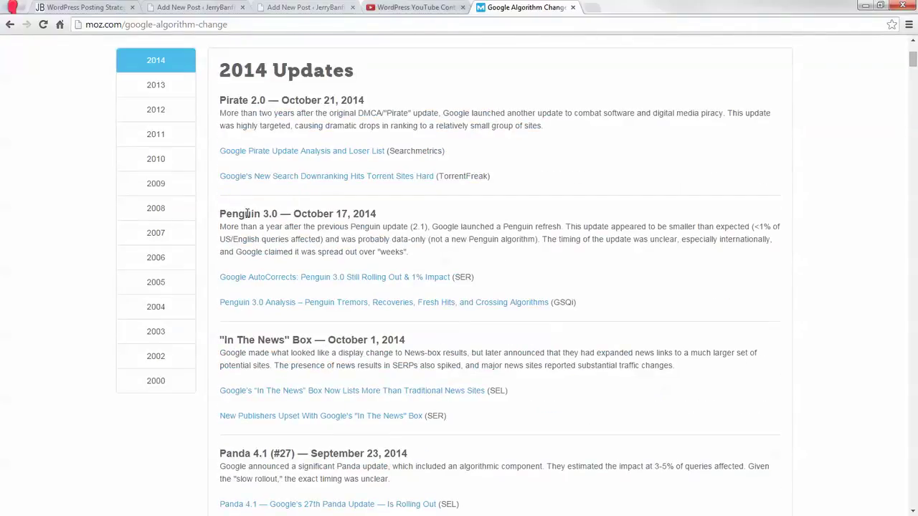
# Title the draft post that begins "What I'm going to do next" as "How to rank in google in 2014".
pyautogui.click(342, 4)
pyautogui.click(233, 7)
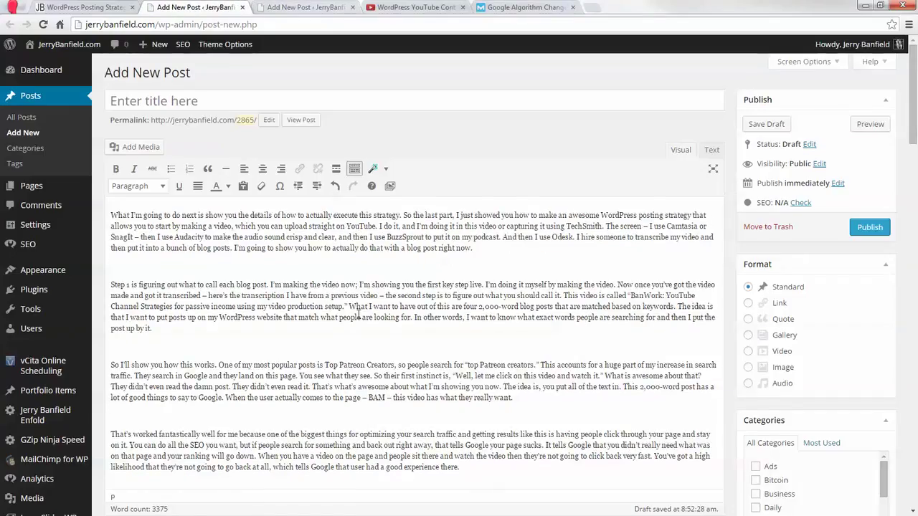
pyautogui.scroll(-15, 363, 319)
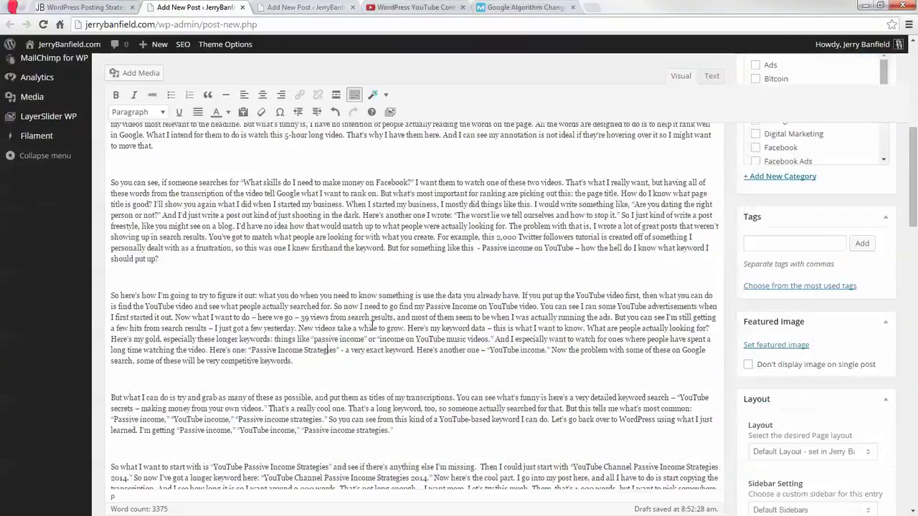
pyautogui.scroll(20, 373, 325)
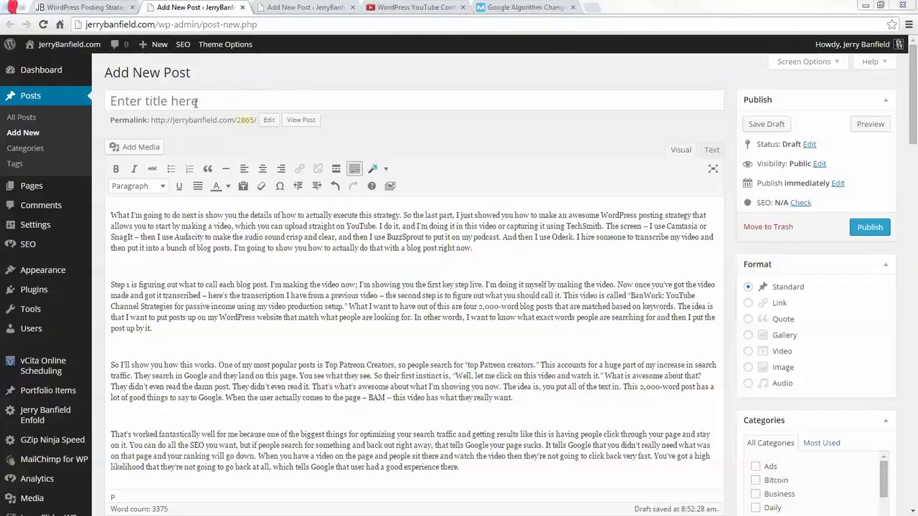
pyautogui.click(255, 101)
pyautogui.write('how to rank in google in 2014')
pyautogui.moveTo(116, 101); pyautogui.dragTo(89, 101)
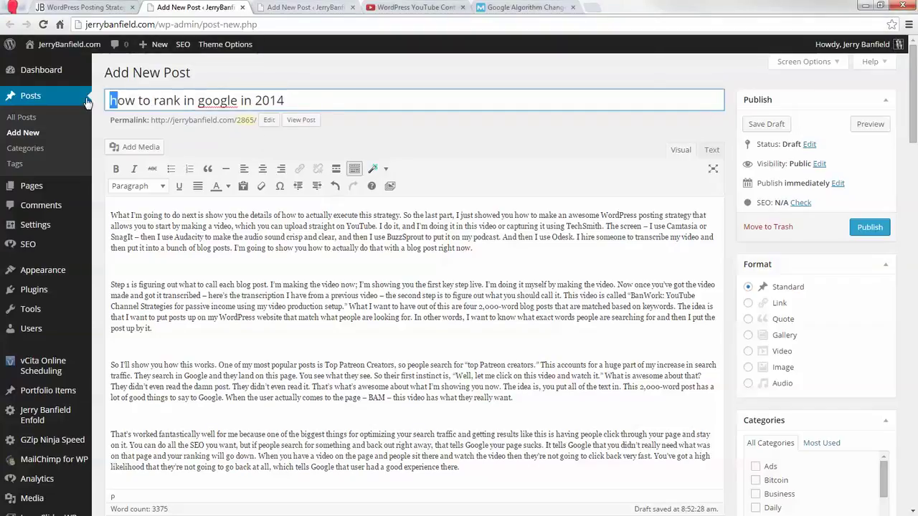
pyautogui.write('H')
pyautogui.click(333, 98)
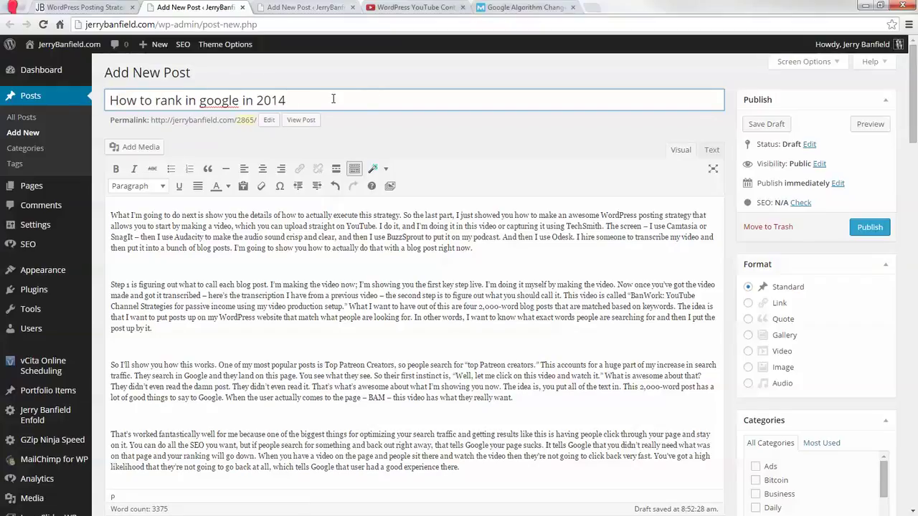
# Check the Moz update names and the other draft, try extending the first draft's title with "with Penguin," and remove that addition.
pyautogui.click(537, 5)
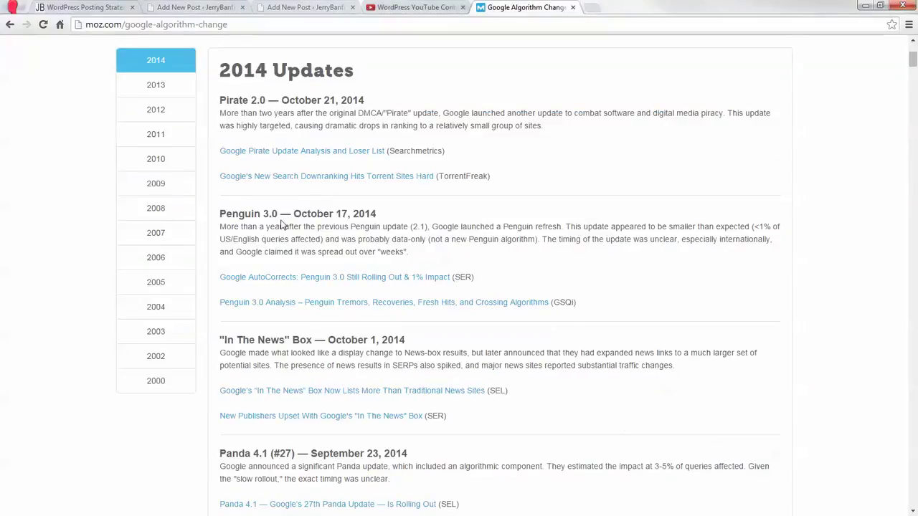
pyautogui.click(310, 6)
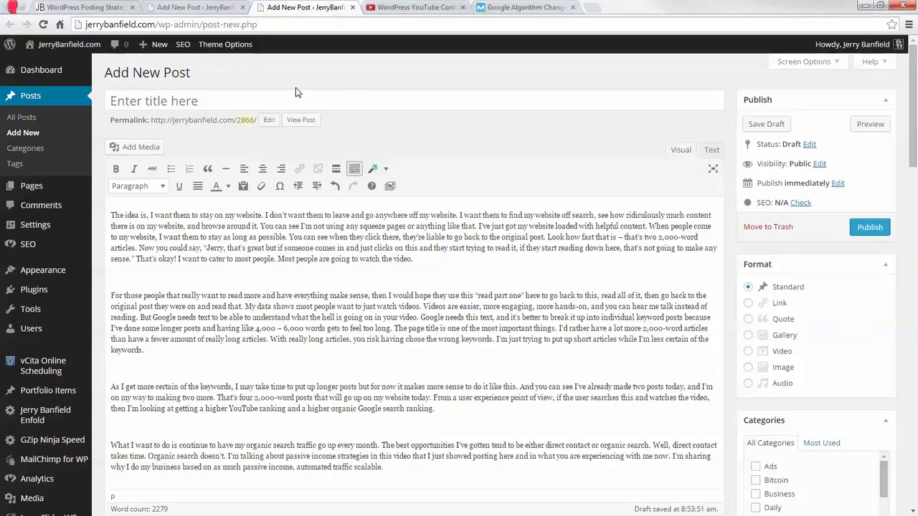
pyautogui.click(230, 6)
pyautogui.write('with Pe')
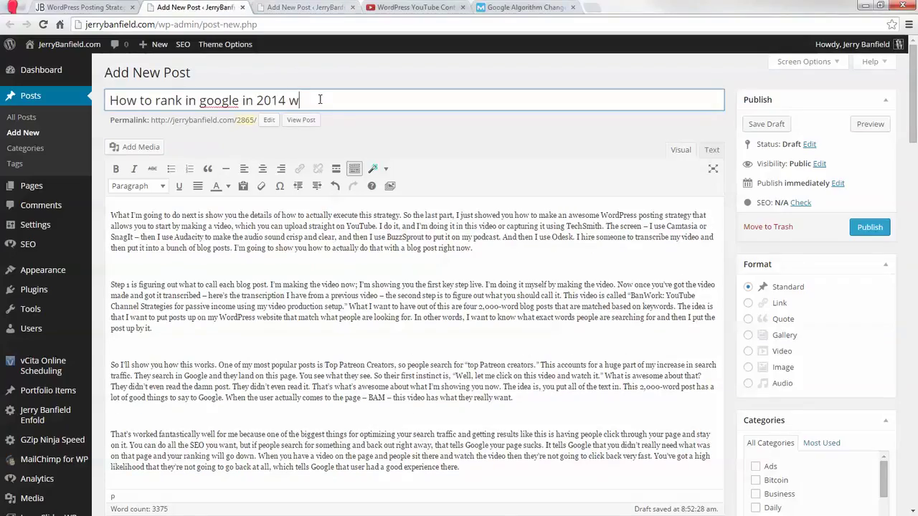
pyautogui.press('BackSpace')
pyautogui.press('BackSpace')
pyautogui.press('BackSpace')
pyautogui.press('BackSpace')
pyautogui.write('th Penguin,')
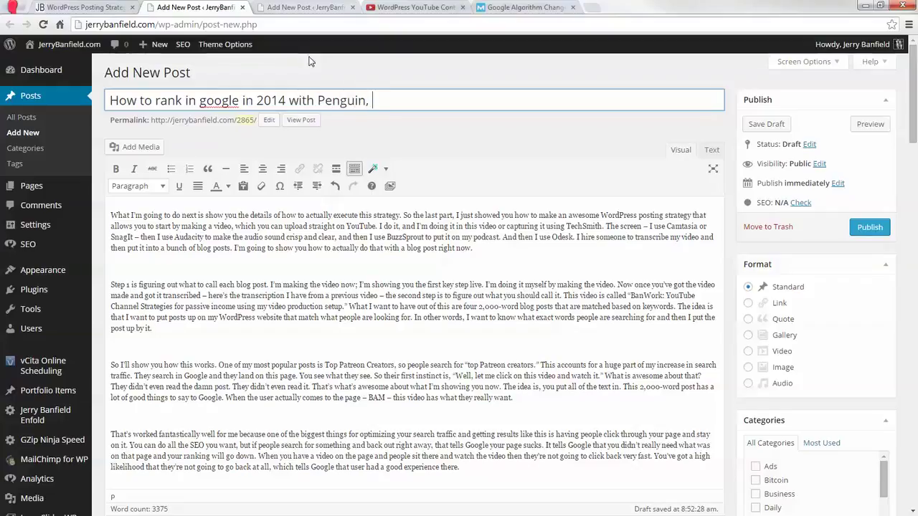
pyautogui.moveTo(373, 100); pyautogui.dragTo(285, 101)
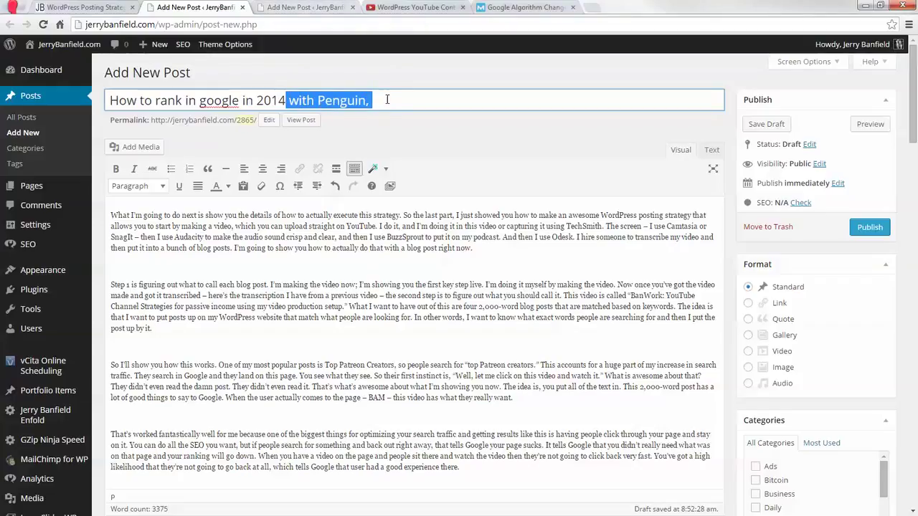
pyautogui.press('BackSpace')
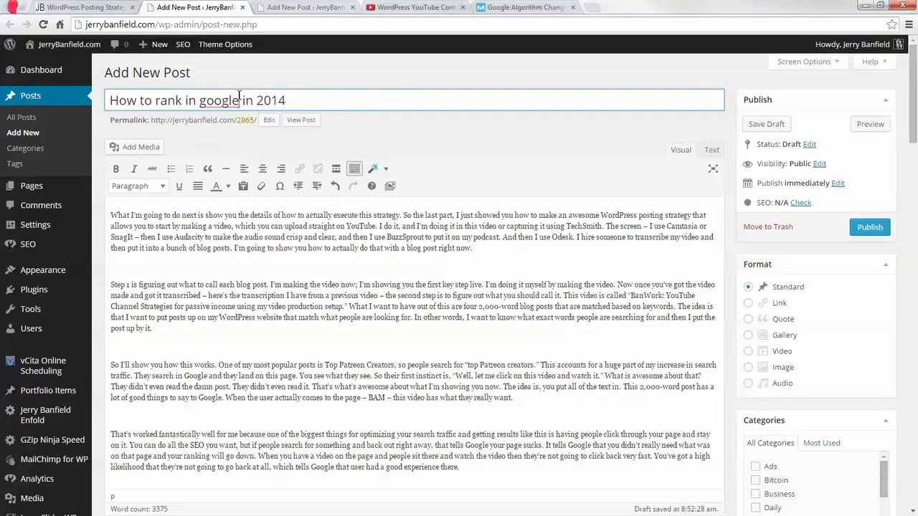
# Copy "How to rank in google" from the first draft's title into the empty title of the draft that begins "The idea is".
pyautogui.moveTo(239, 100); pyautogui.dragTo(109, 101)
pyautogui.hotkey('ctrl', 'c')
pyautogui.click(315, 7)
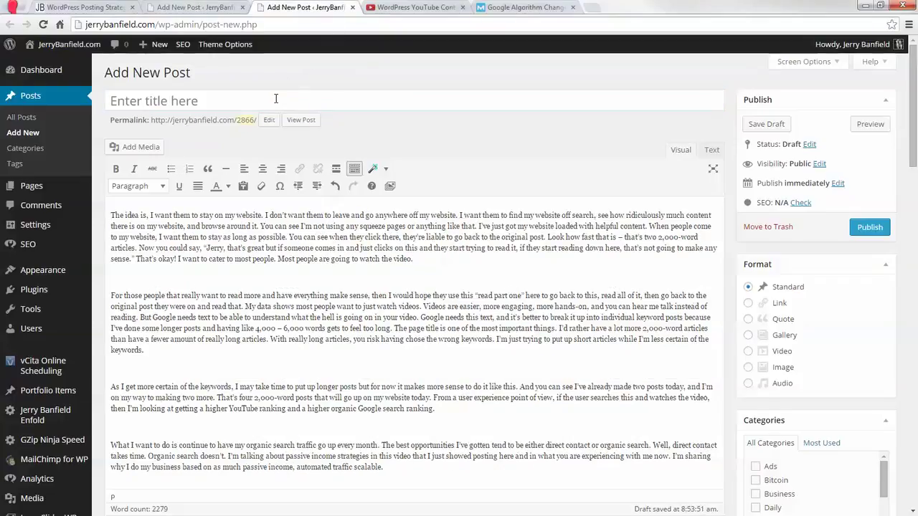
pyautogui.click(329, 104)
pyautogui.hotkey('ctrl', 'v')
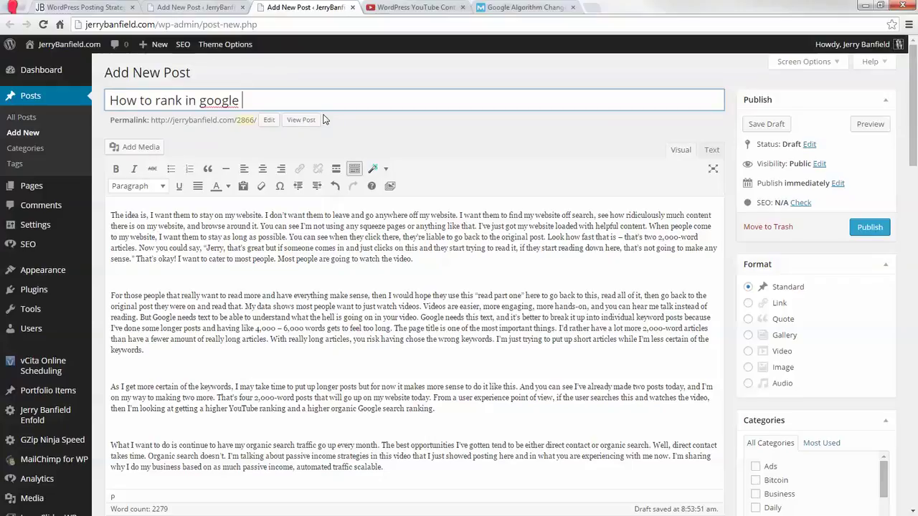
# Append the update names "Penguin" and "Panda", copied from Moz's 2014 list, to the second draft's title.
pyautogui.click(497, 7)
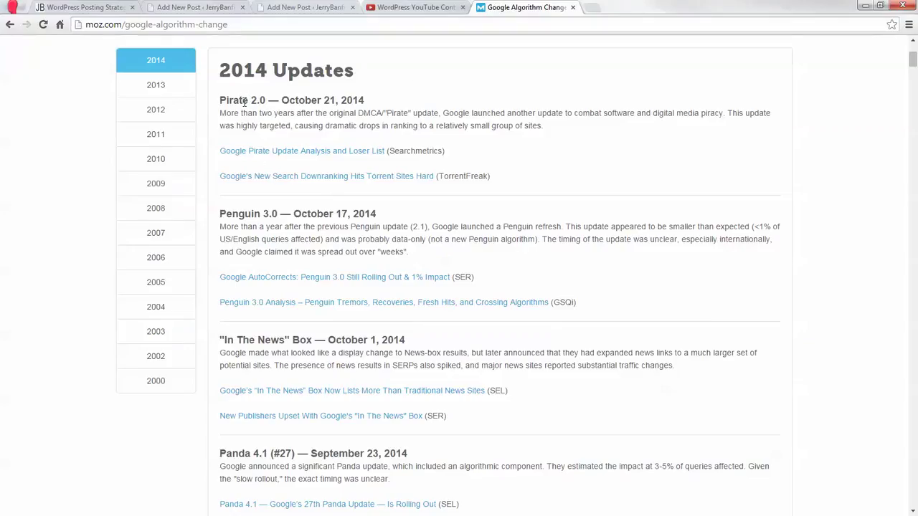
pyautogui.doubleClick(237, 214)
pyautogui.hotkey('ctrl', 'c')
pyautogui.click(304, 7)
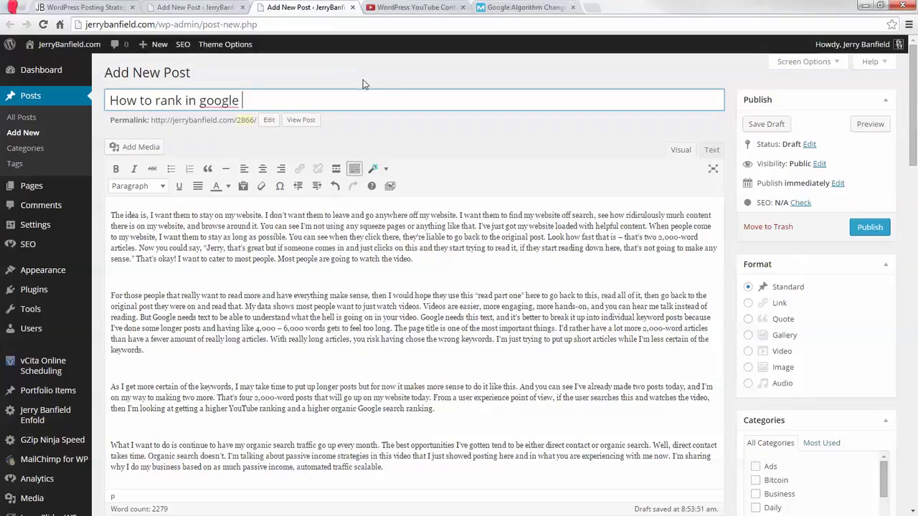
pyautogui.hotkey('ctrl', 'v')
pyautogui.click(524, 8)
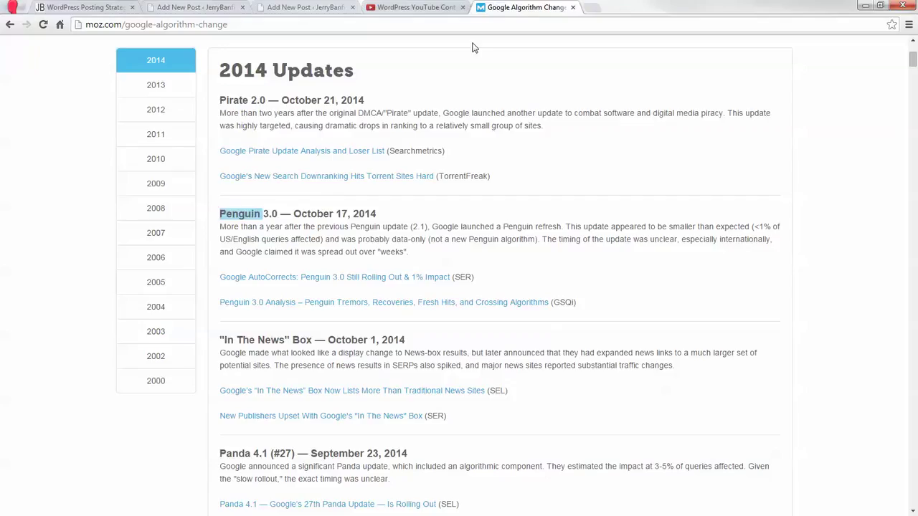
pyautogui.doubleClick(237, 454)
pyautogui.hotkey('ctrl', 'c')
pyautogui.click(305, 8)
pyautogui.hotkey('ctrl', 'v')
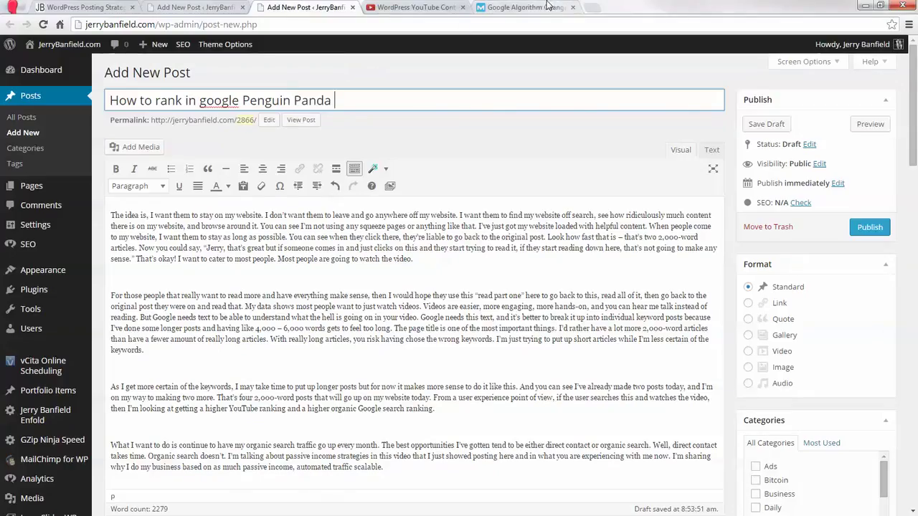
# Check the Moz list once more and add "Hummingbird", capitalized, to the end of the second draft's title.
pyautogui.click(512, 7)
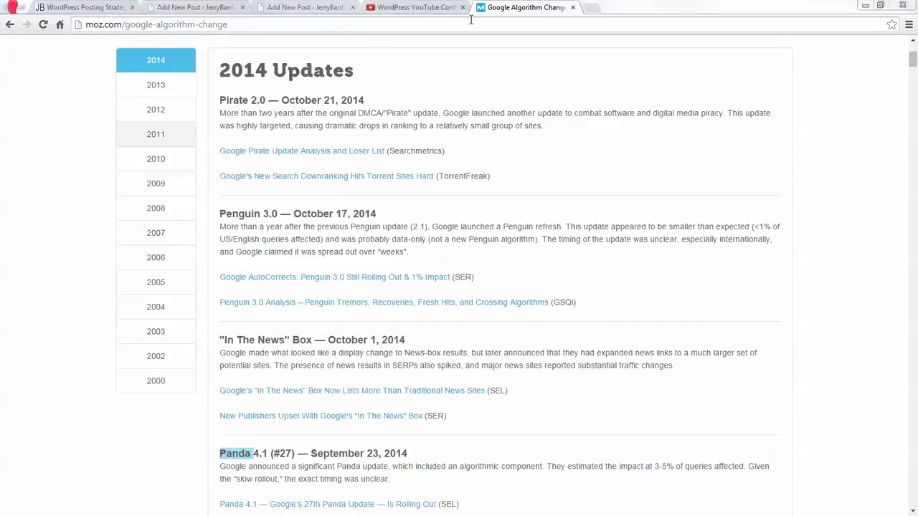
pyautogui.click(305, 7)
pyautogui.write('hummingbird')
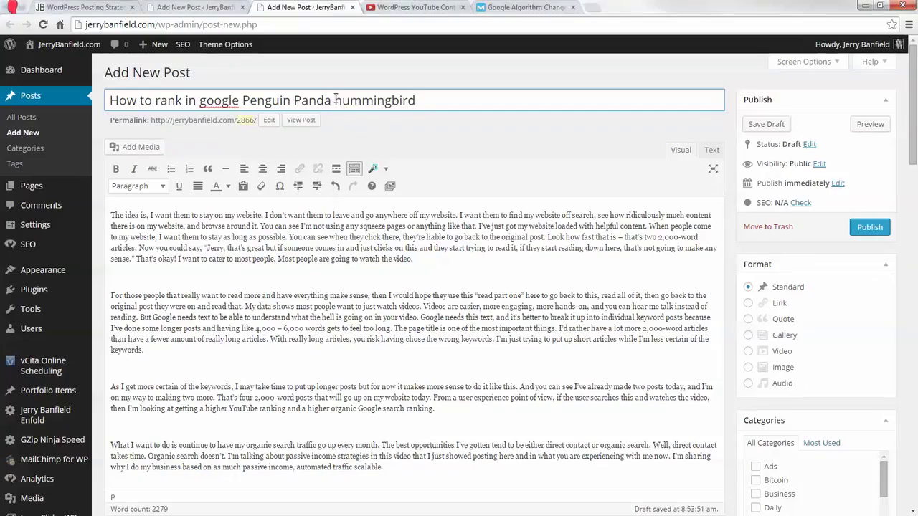
pyautogui.moveTo(334, 100); pyautogui.dragTo(341, 100)
pyautogui.write('H')
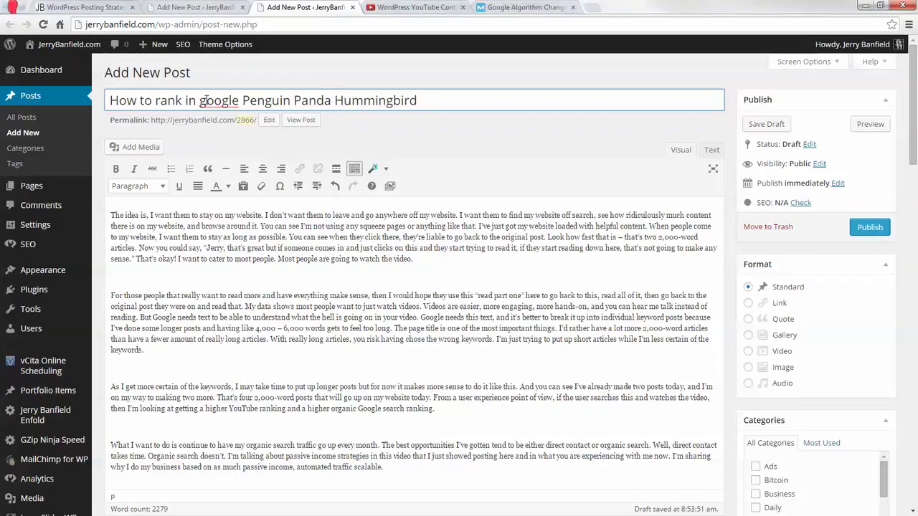
# Capitalize "Google" in the second draft's title and copy the whole title into its SEO title.
pyautogui.moveTo(200, 101); pyautogui.dragTo(209, 101)
pyautogui.write('G')
pyautogui.hotkey('ctrl', 'a')
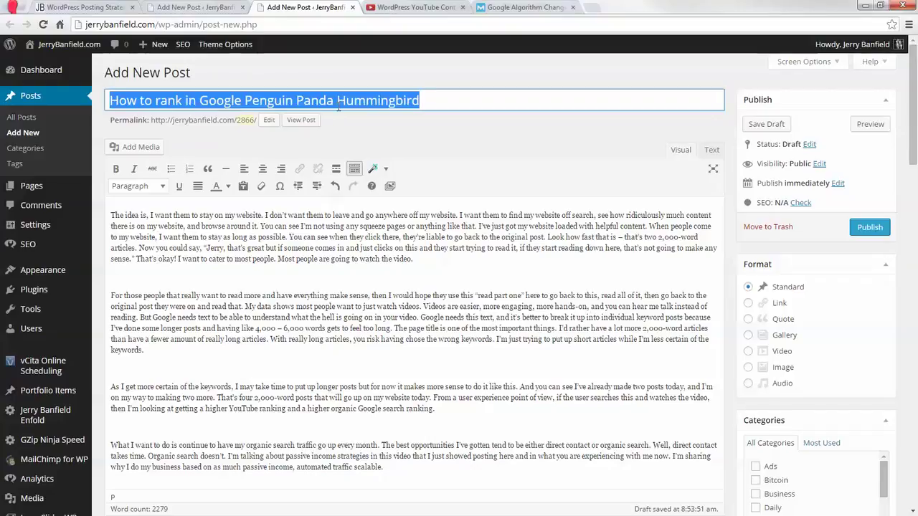
pyautogui.scroll(-10, 436, 293)
pyautogui.scroll(-10, 435, 296)
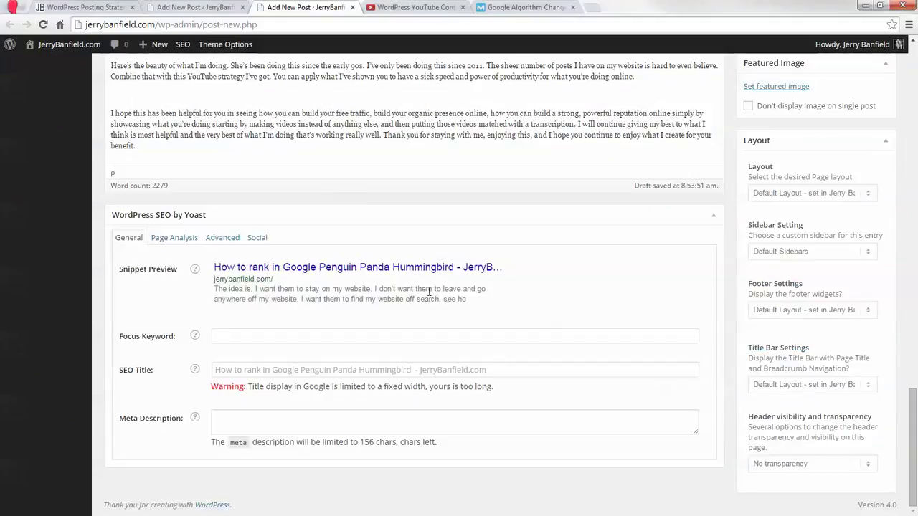
pyautogui.click(273, 366)
pyautogui.hotkey('ctrl', 'v')
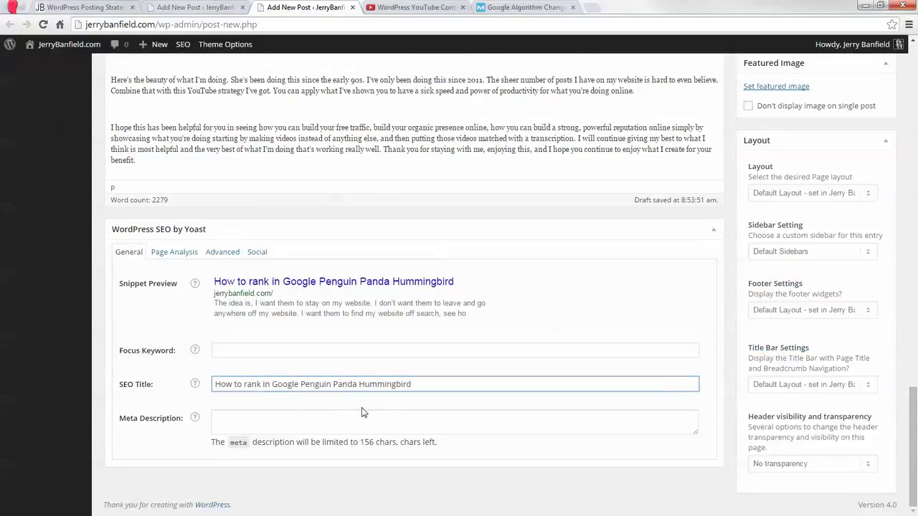
# Change the SEO title to "How to Rank in Google Penguin + Panda + Hummingbird".
pyautogui.click(244, 384)
pyautogui.press('Delete')
pyautogui.write('R')
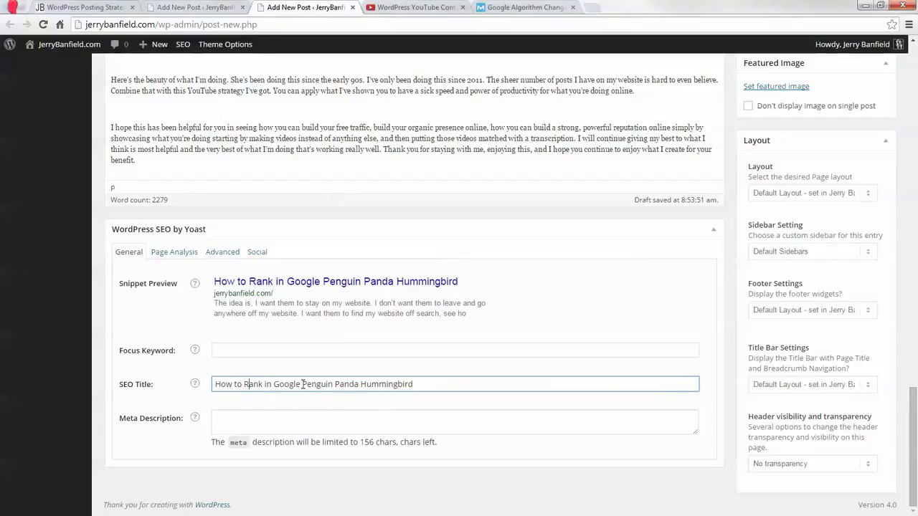
pyautogui.write(' + ')
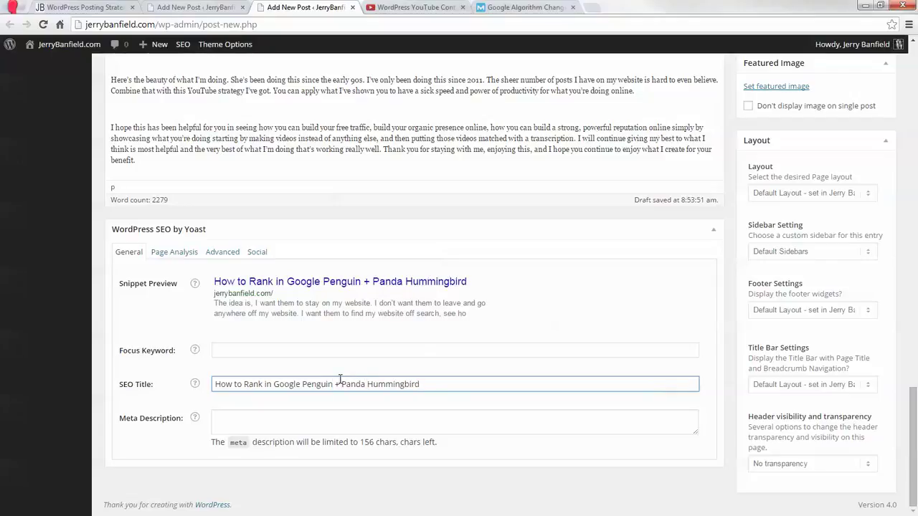
pyautogui.write('+')
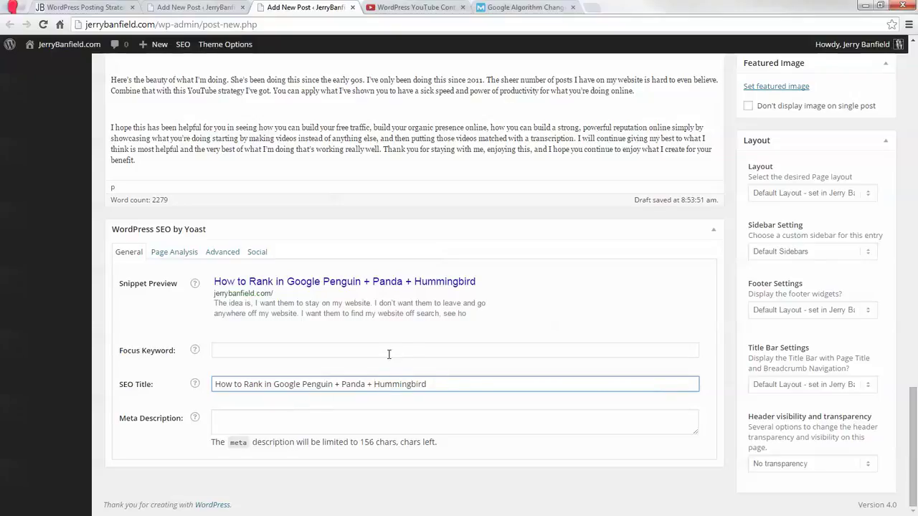
# Edit the second draft's post title to read "How to Rank in Google Penguin + Panda + Hummingbird".
pyautogui.scroll(20, 330, 378)
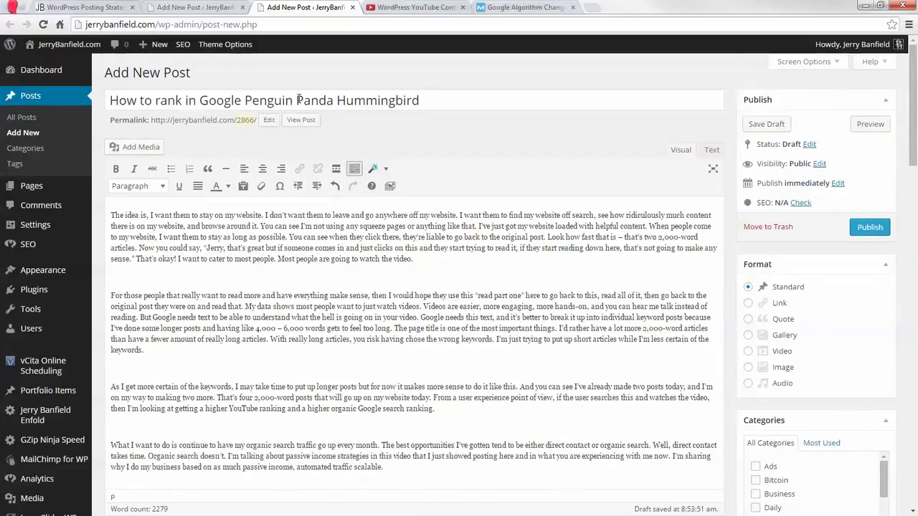
pyautogui.click(296, 100)
pyautogui.write('+')
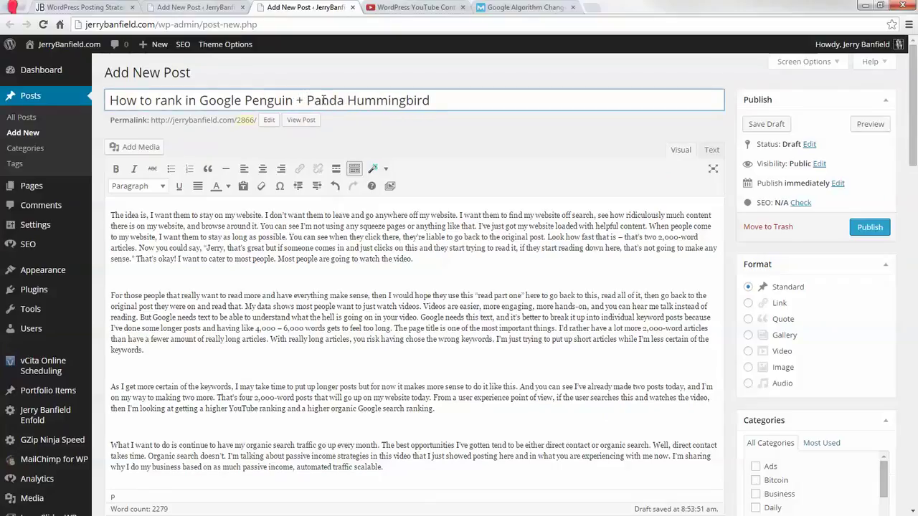
pyautogui.click(348, 100)
pyautogui.write('+')
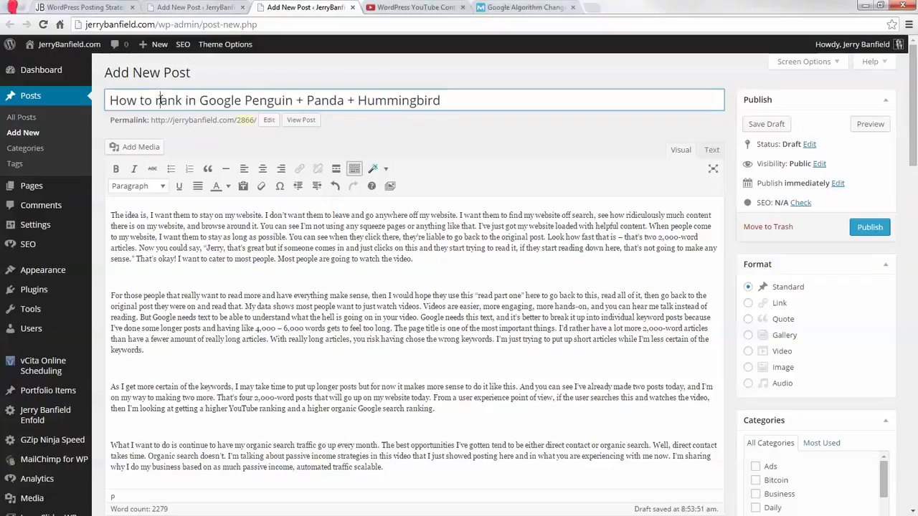
pyautogui.moveTo(155, 101); pyautogui.dragTo(161, 101)
pyautogui.write('R')
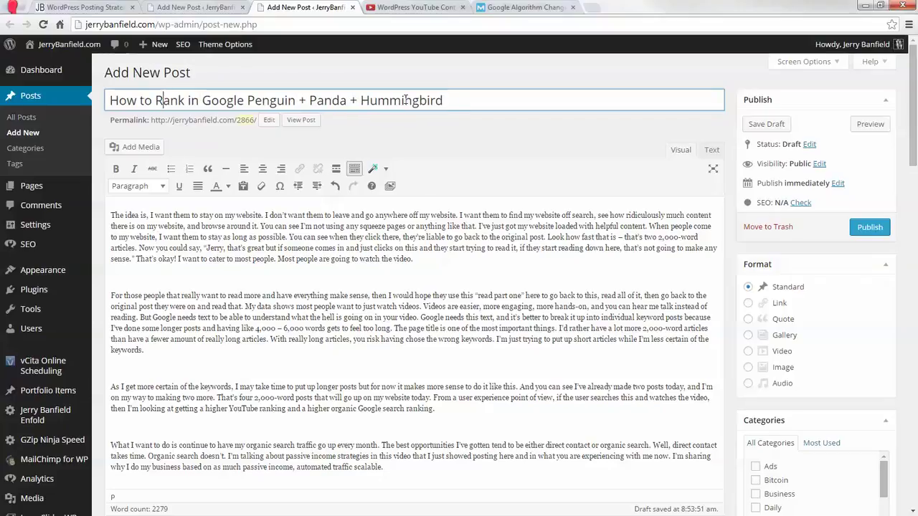
# Extend the first draft's title with "and 2015" and capitalize "Rank" and "Google" in it.
pyautogui.hotkey('ctrl', 'shift', 'Tab')
pyautogui.click(297, 100)
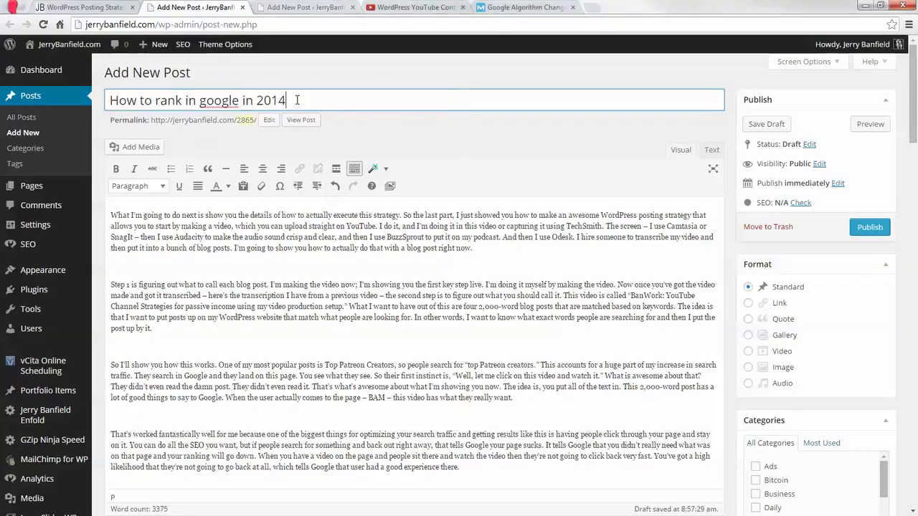
pyautogui.write('and 2015')
pyautogui.rightClick(212, 103)
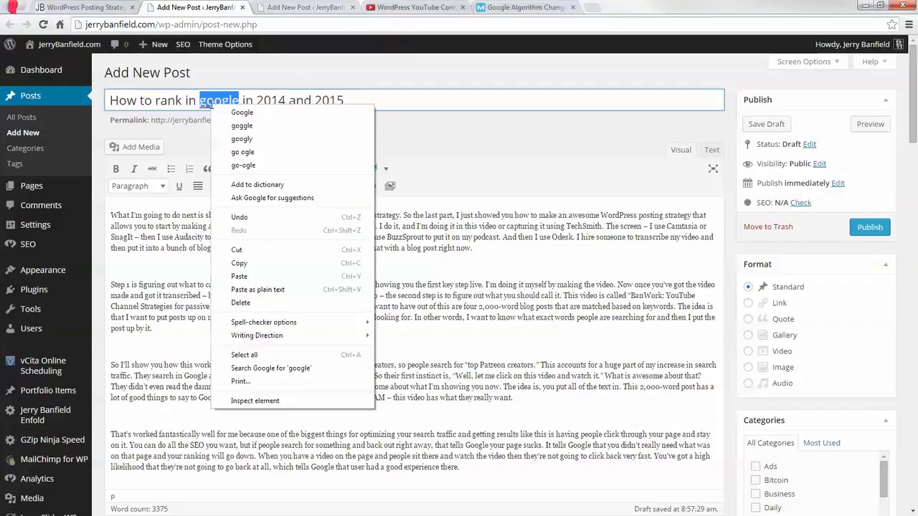
pyautogui.click(236, 113)
pyautogui.write('R')
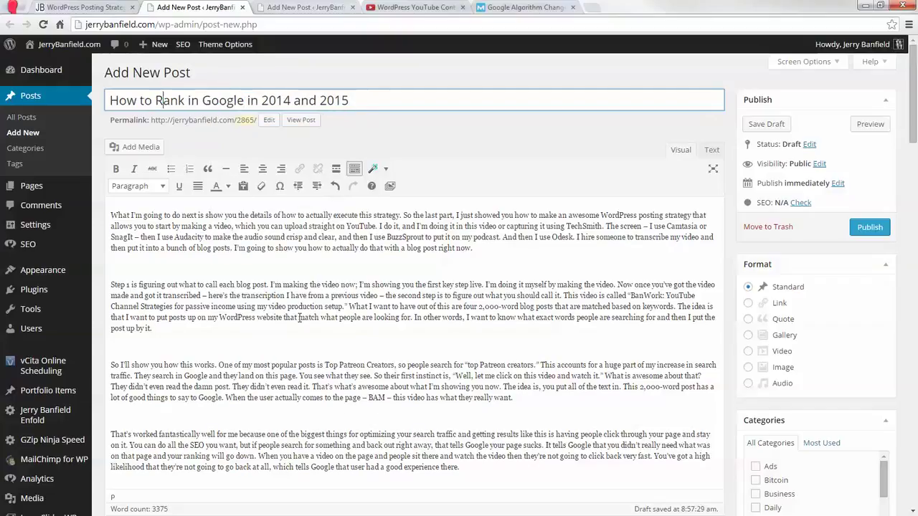
pyautogui.click(297, 316)
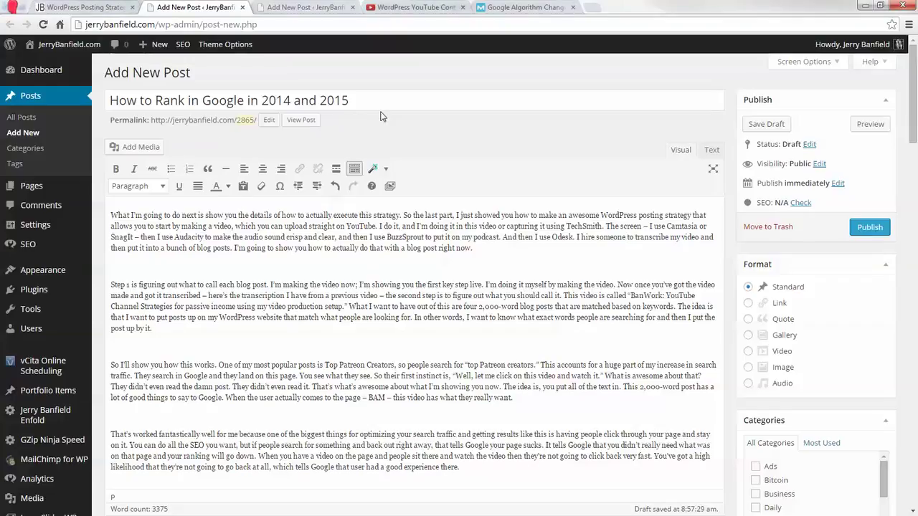
# Copy the first draft's post title into its SEO title.
pyautogui.hotkey('shift', 'Tab')
pyautogui.hotkey('ctrl', 'a')
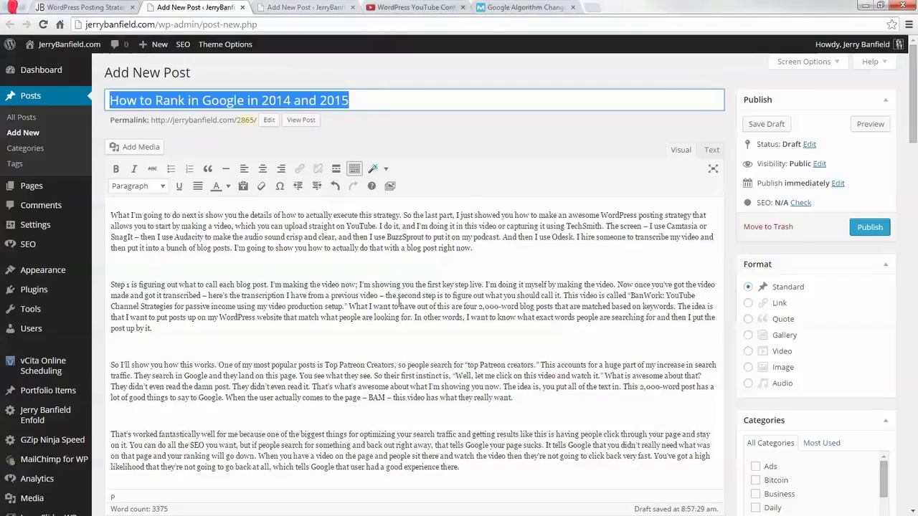
pyautogui.scroll(-20, 380, 294)
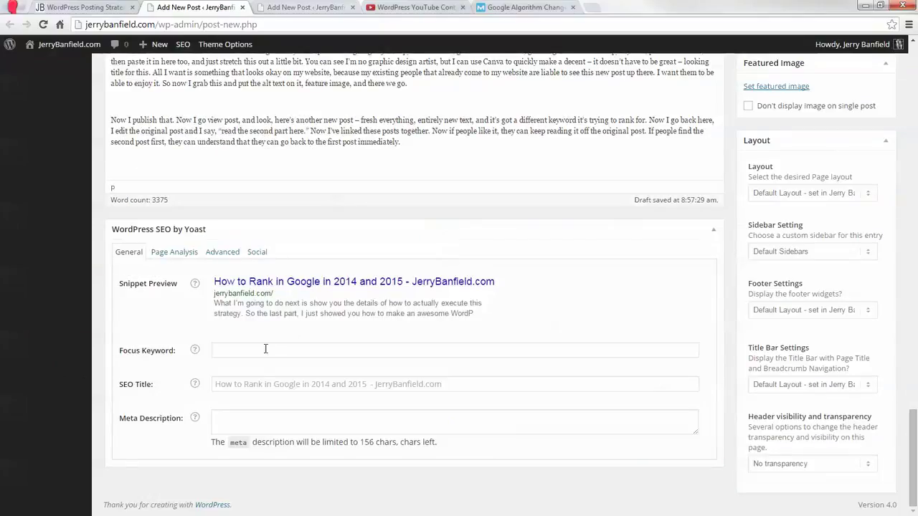
pyautogui.click(247, 385)
pyautogui.hotkey('ctrl', 'v')
# Append ": What Works For Me!" to the first draft's SEO title.
pyautogui.write(': ')
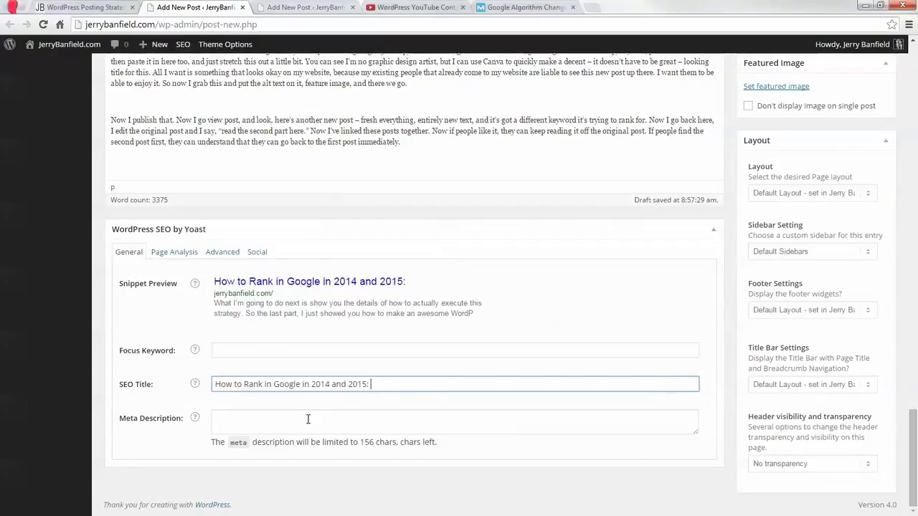
pyautogui.write('What WOrks')
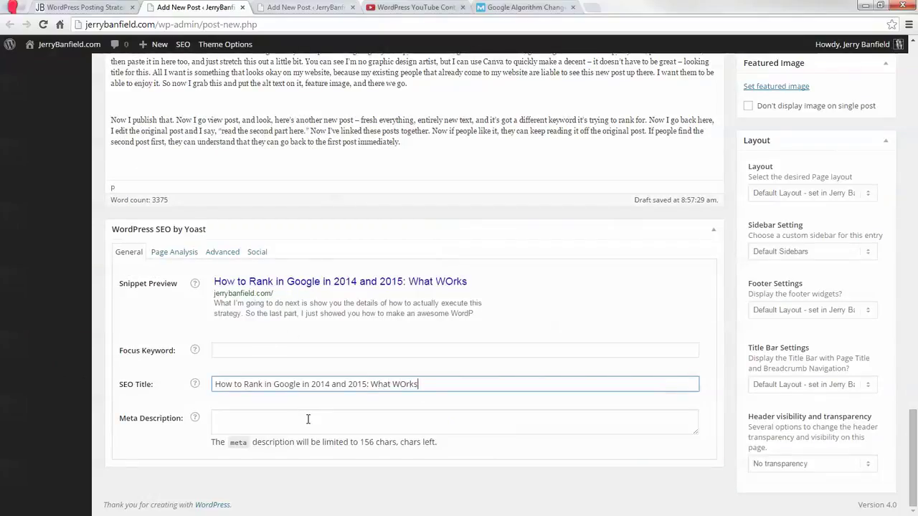
pyautogui.press('BackSpace')
pyautogui.press('BackSpace')
pyautogui.press('BackSpace')
pyautogui.press('BackSpace')
pyautogui.write('ors')
pyautogui.write('s For Me!')
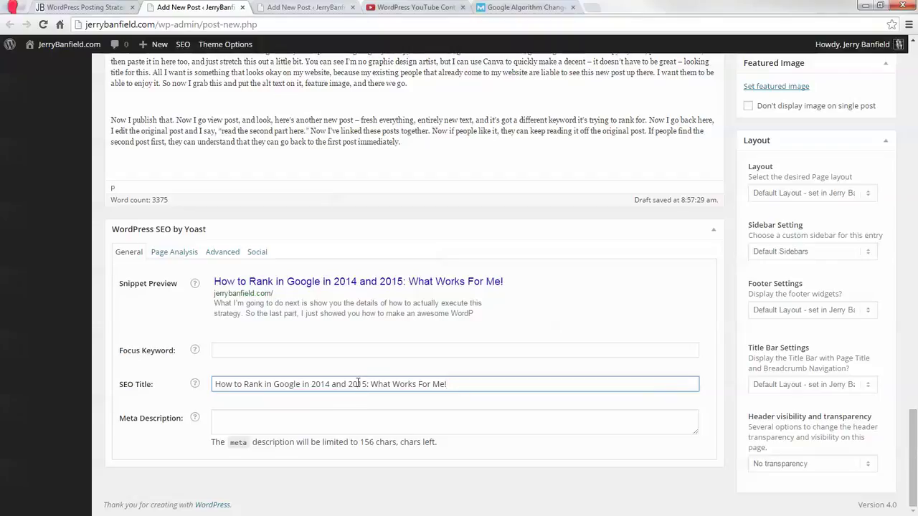
# Replace the first draft's post title with a copy of its full SEO title.
pyautogui.hotkey('ctrl', 'a')
pyautogui.scroll(15, 358, 384)
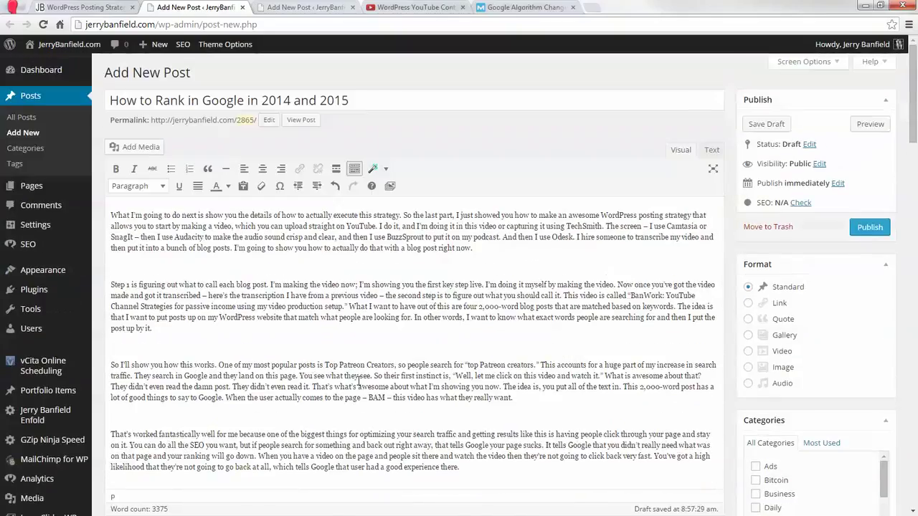
pyautogui.click(361, 93)
pyautogui.hotkey('ctrl', 'a')
pyautogui.hotkey('ctrl', 'v')
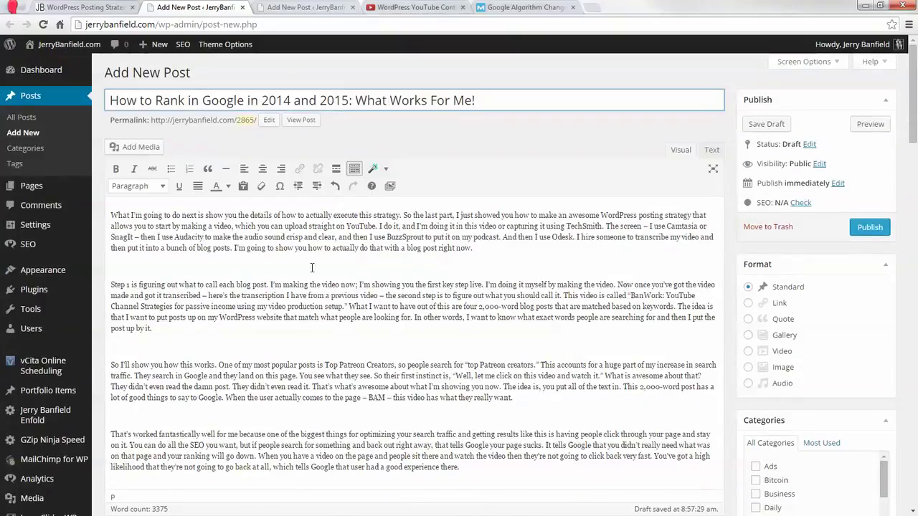
pyautogui.click(270, 306)
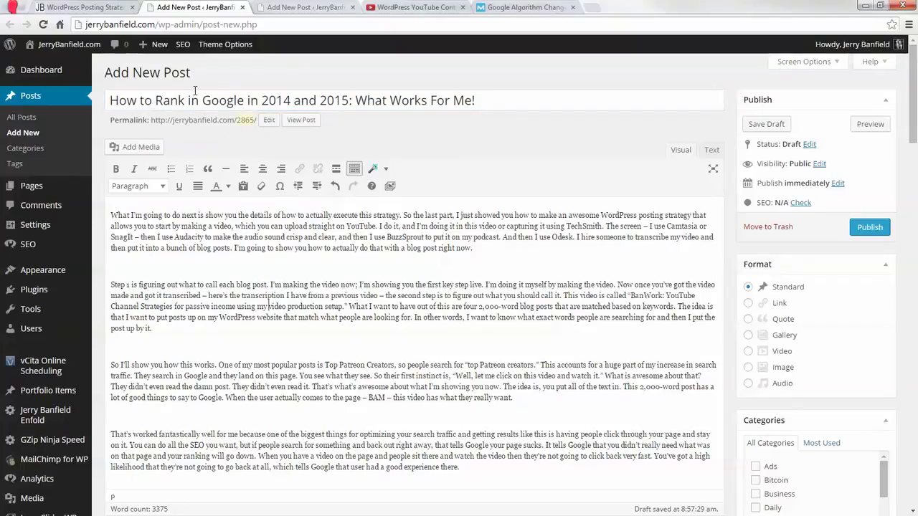
# Compare the two drafts, skim through the WordPress YouTube content marketing video's timeline, and return to the first draft.
pyautogui.click(308, 7)
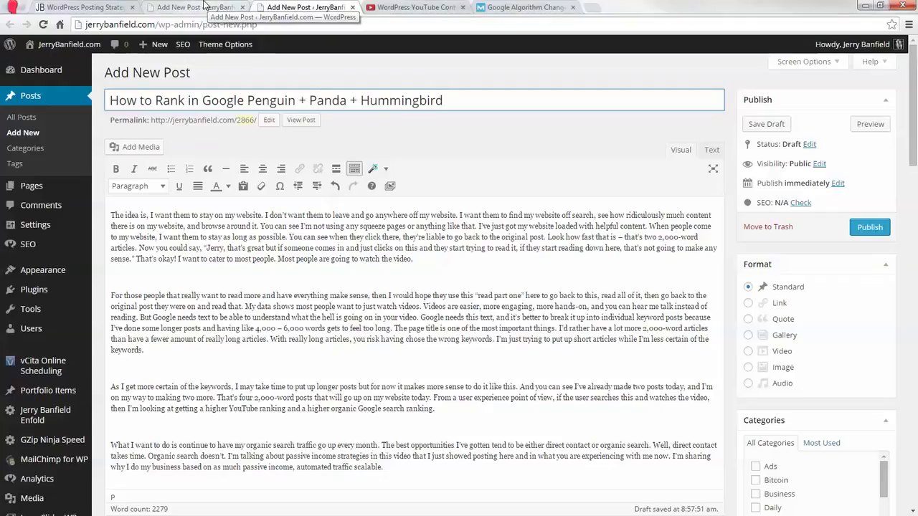
pyautogui.click(205, 5)
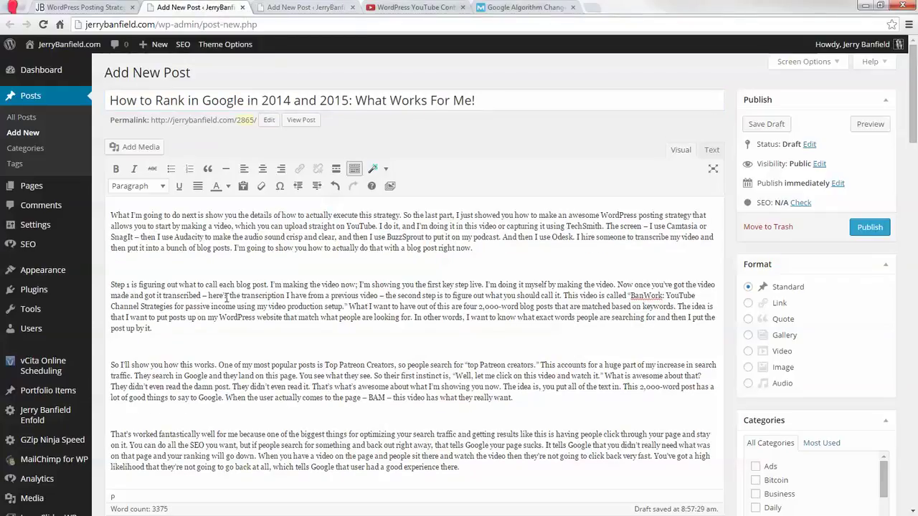
pyautogui.click(301, 7)
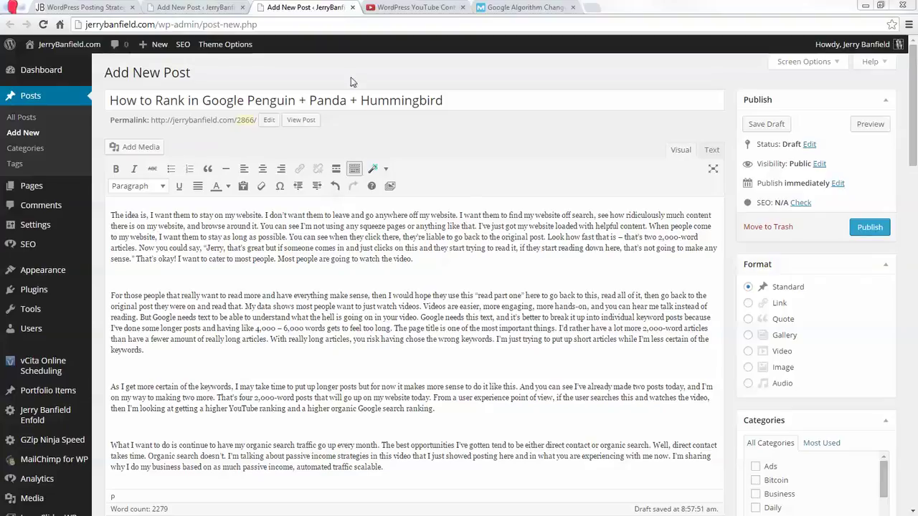
pyautogui.click(195, 7)
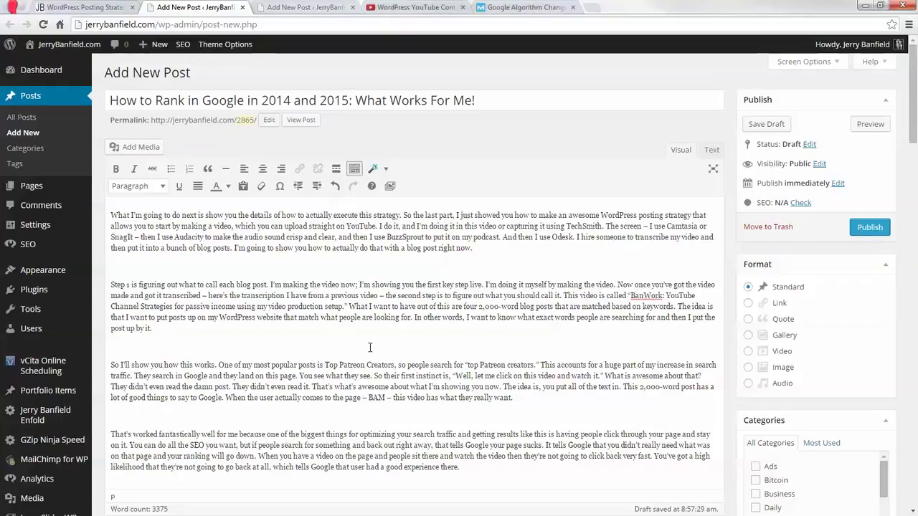
pyautogui.click(459, 5)
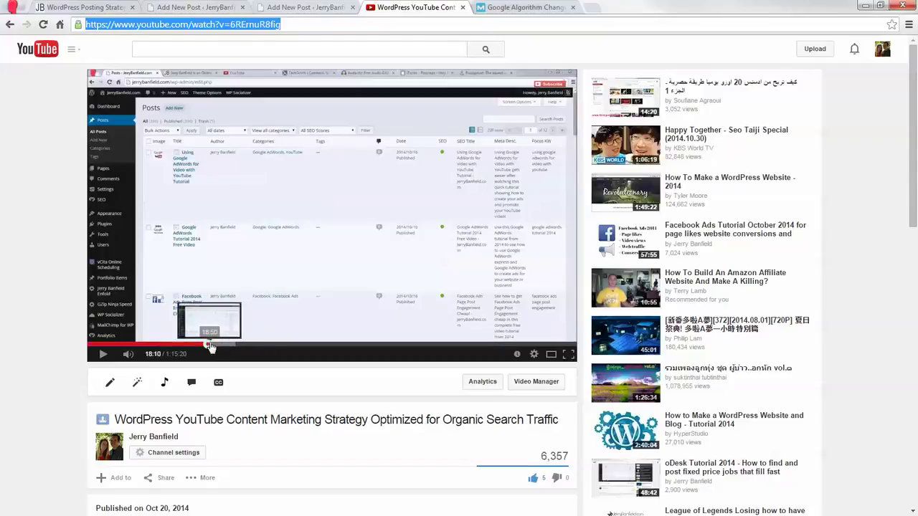
pyautogui.moveTo(215, 345); pyautogui.dragTo(101, 347)
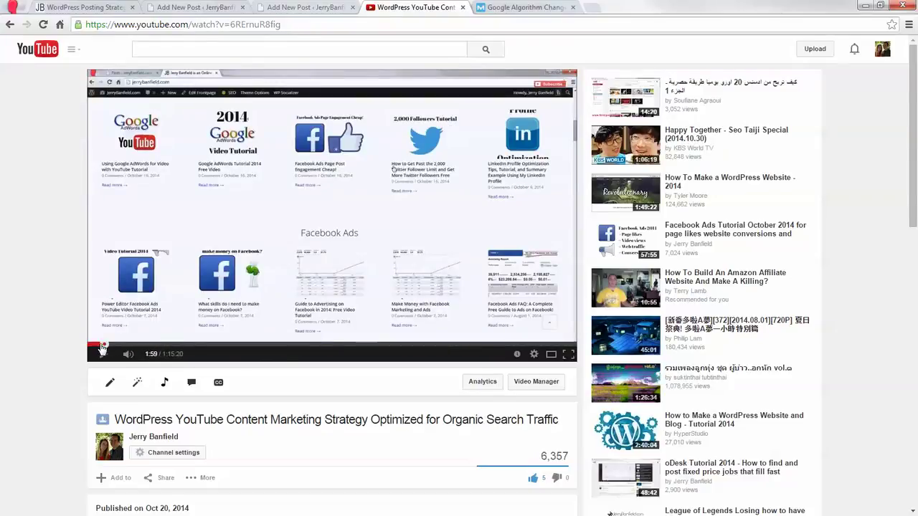
pyautogui.moveTo(101, 347); pyautogui.dragTo(90, 347)
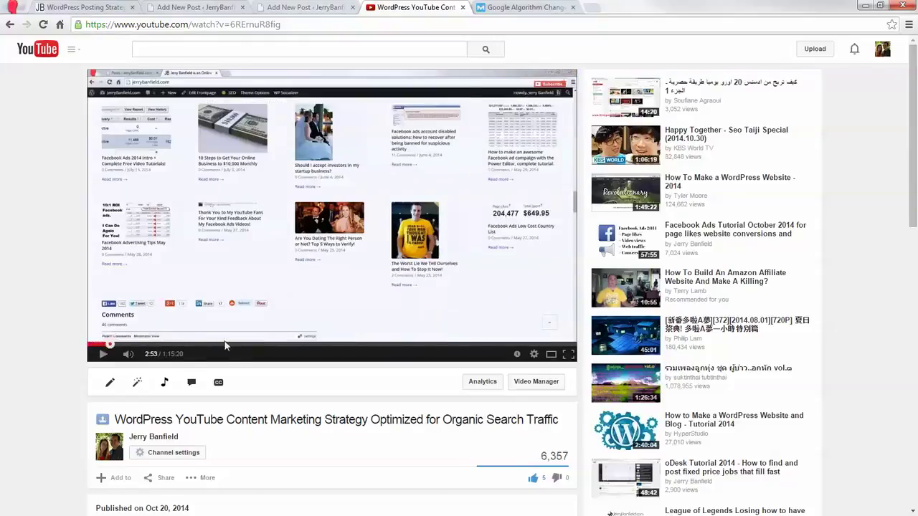
pyautogui.moveTo(221, 348); pyautogui.dragTo(554, 343)
pyautogui.moveTo(569, 342); pyautogui.dragTo(119, 343)
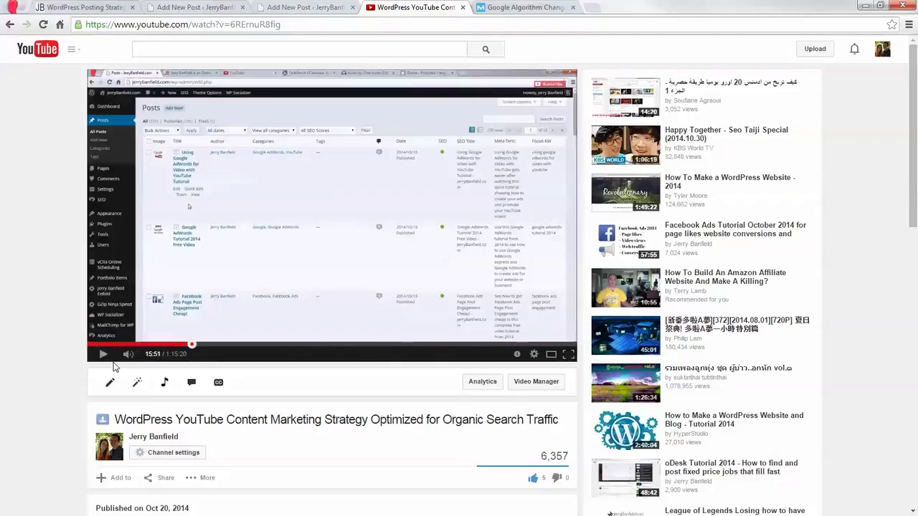
pyautogui.click(330, 6)
pyautogui.click(210, 5)
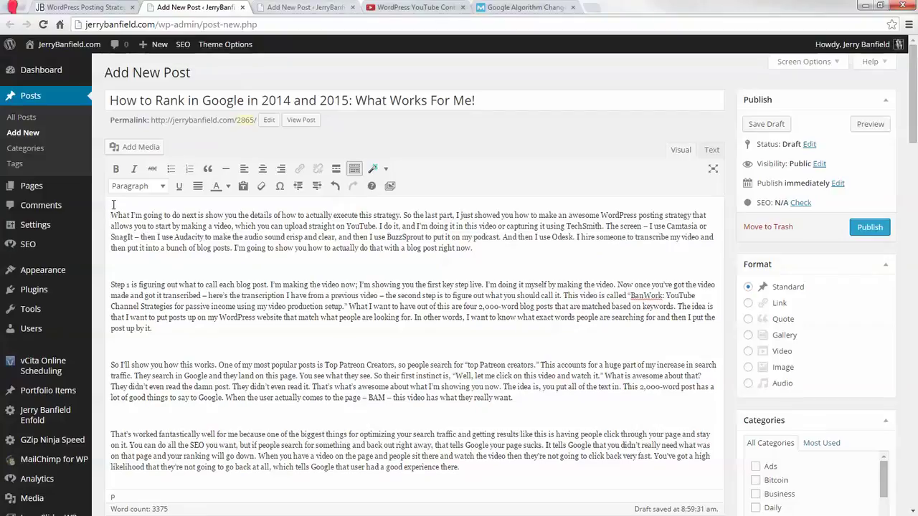
pyautogui.moveTo(111, 215); pyautogui.dragTo(132, 216)
pyautogui.press('BackSpace')
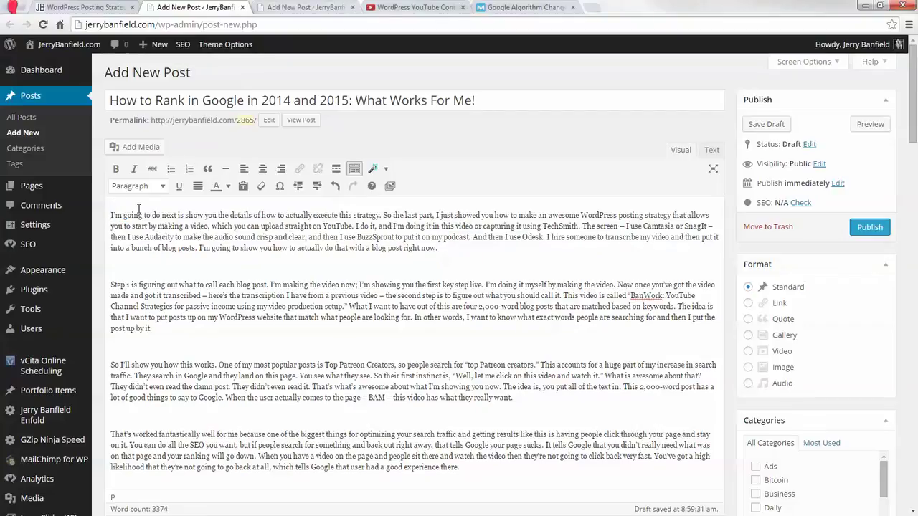
pyautogui.hotkey('ctrl', 'z')
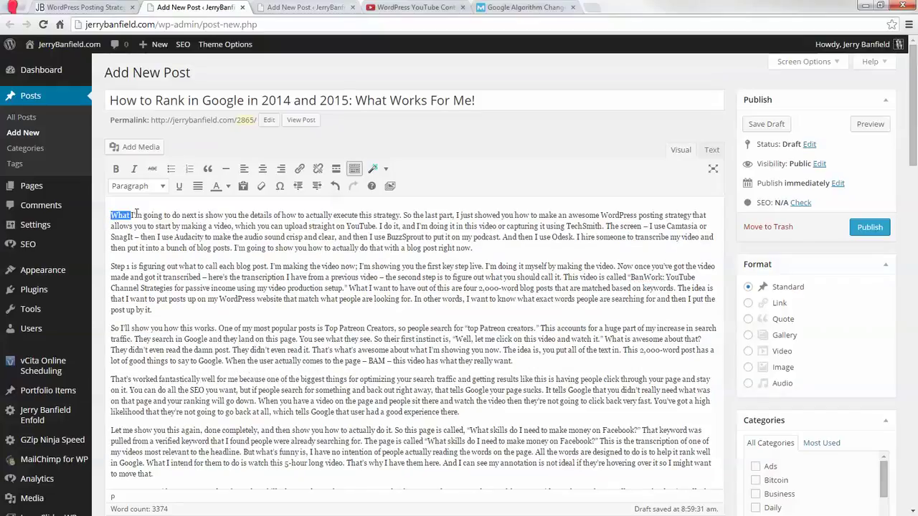
# Insert the line "How can you rank in Google in 2014 and 2015?" above the transcript in the first draft.
pyautogui.click(119, 216)
pyautogui.press('Return')
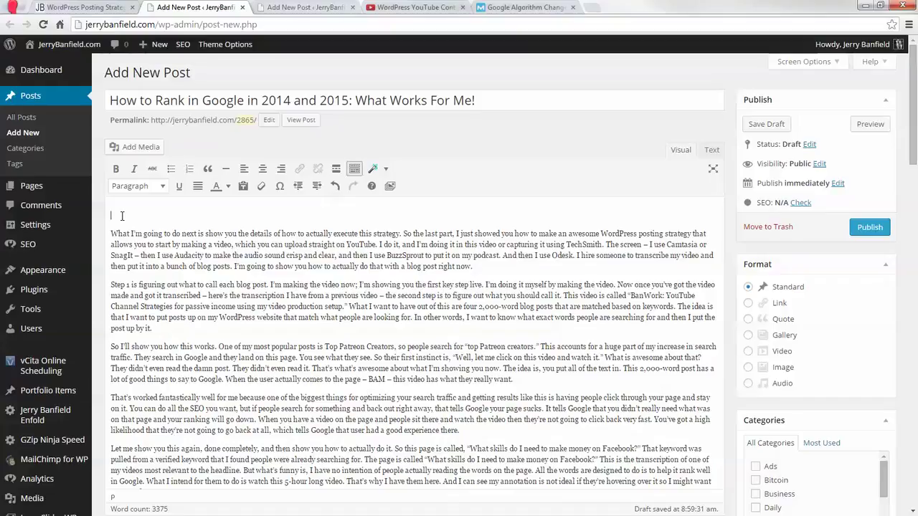
pyautogui.write('How can you rank in')
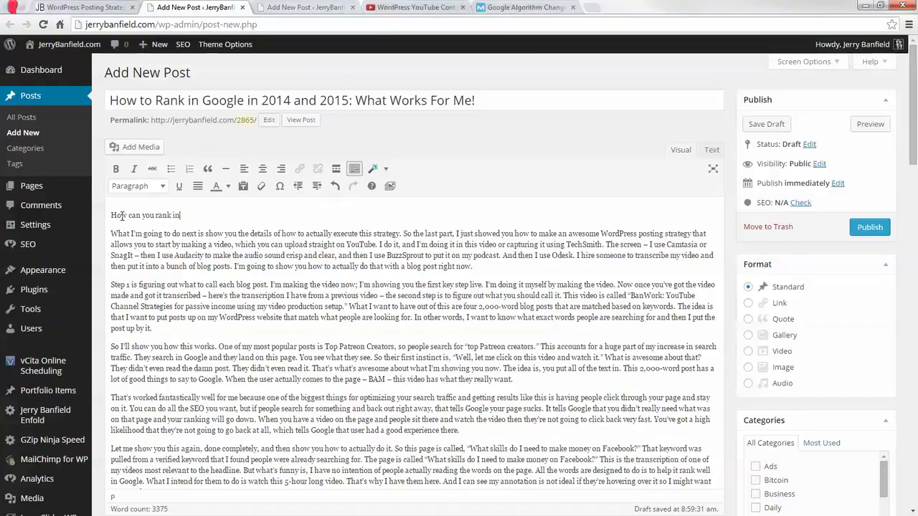
pyautogui.write(' Google in 2014 a')
pyautogui.write('nfd')
pyautogui.write(' 2')
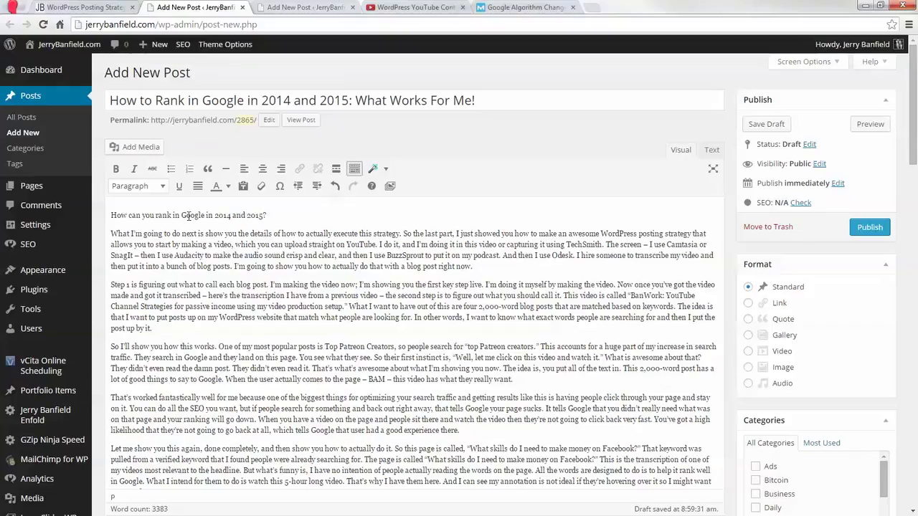
# Format the new question line above the transcript as Heading 1.
pyautogui.moveTo(278, 215); pyautogui.dragTo(110, 215)
pyautogui.click(138, 185)
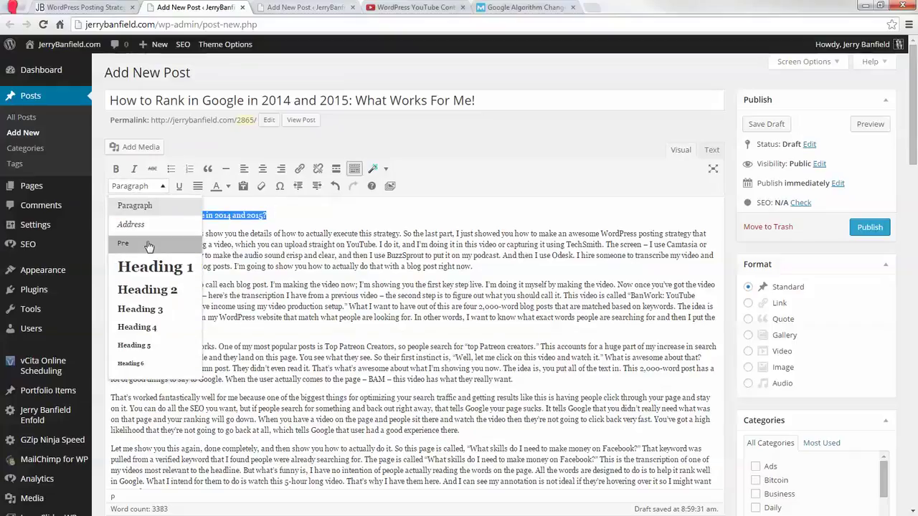
pyautogui.click(137, 265)
# Write under the heading: "What works incredibly well for me is exactly what you see in this video above and live in this post here".
pyautogui.click(487, 223)
pyautogui.press('Return')
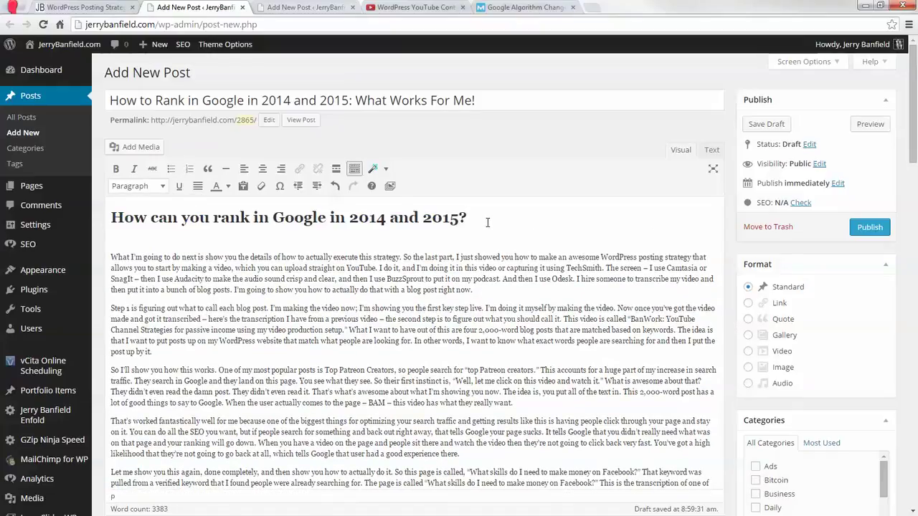
pyautogui.write('What works inc')
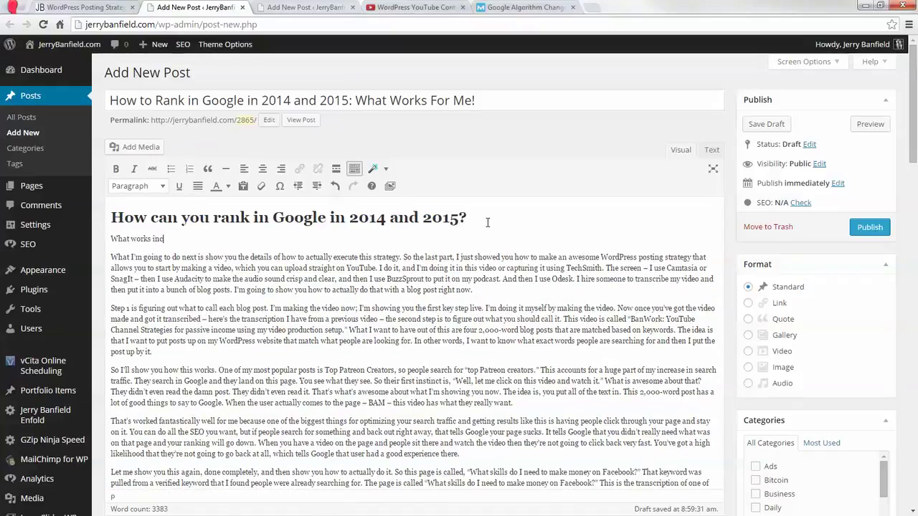
pyautogui.write('redibly well for me i')
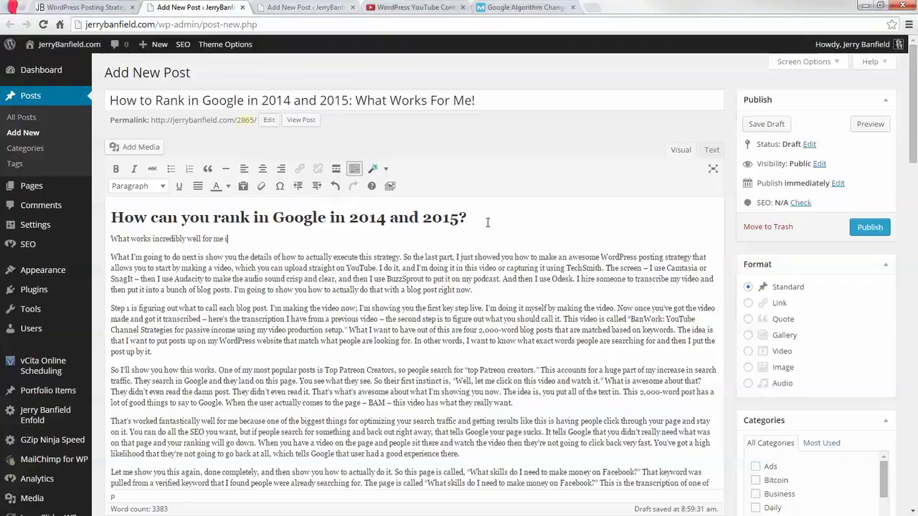
pyautogui.write('s exactly what yous e')
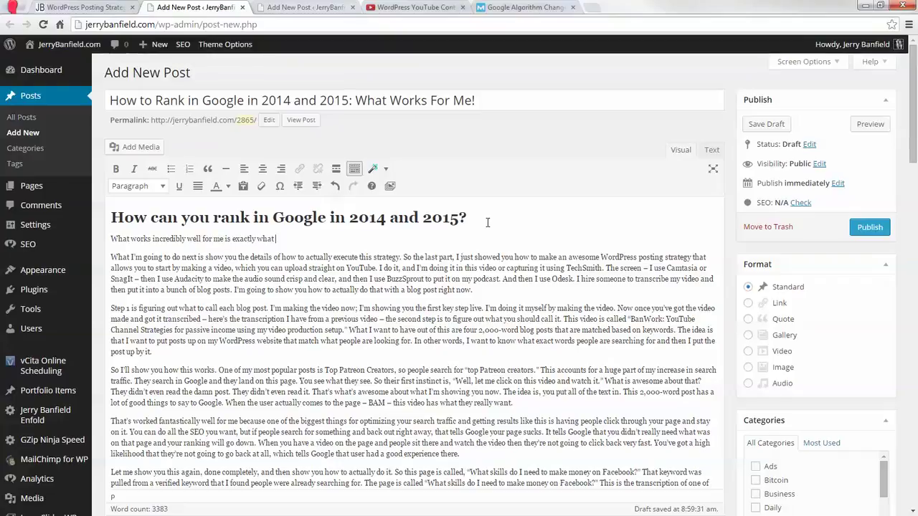
pyautogui.press('BackSpace')
pyautogui.press('BackSpace')
pyautogui.write('se')
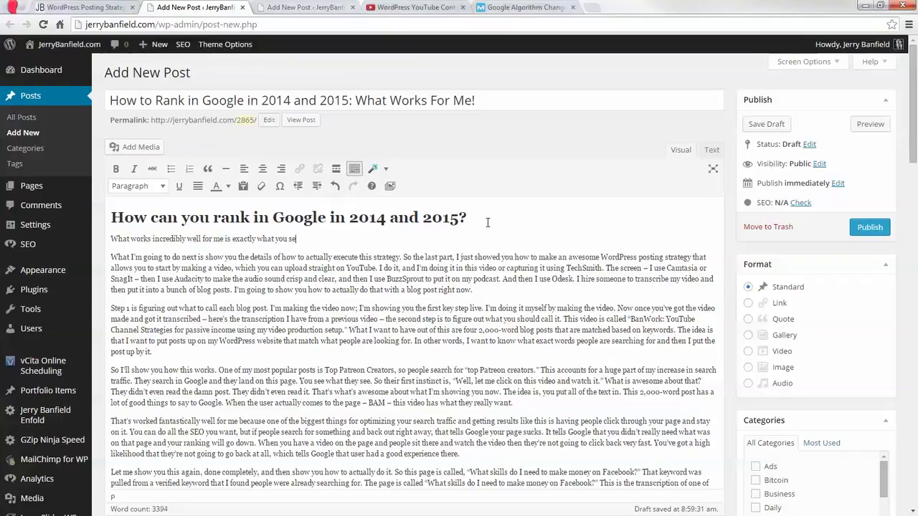
pyautogui.write('e in this video above!')
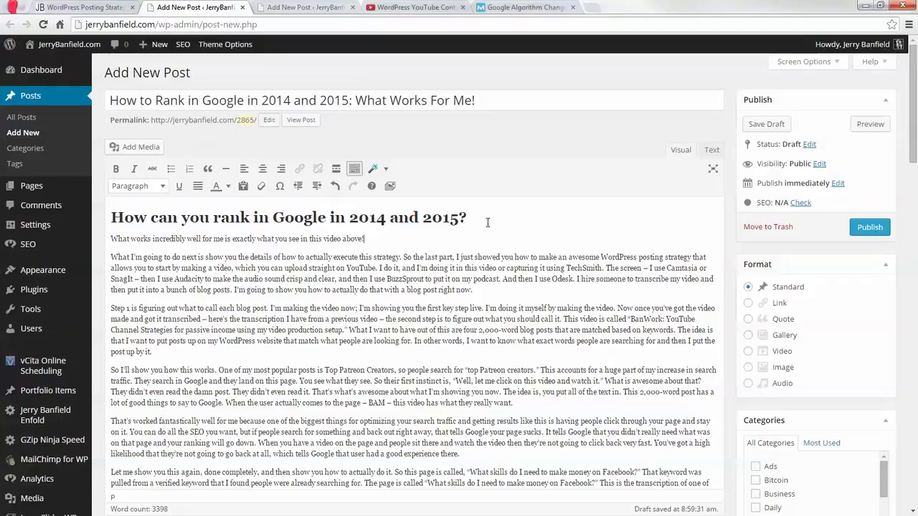
pyautogui.press('BackSpace')
pyautogui.write(' and live in this post here')
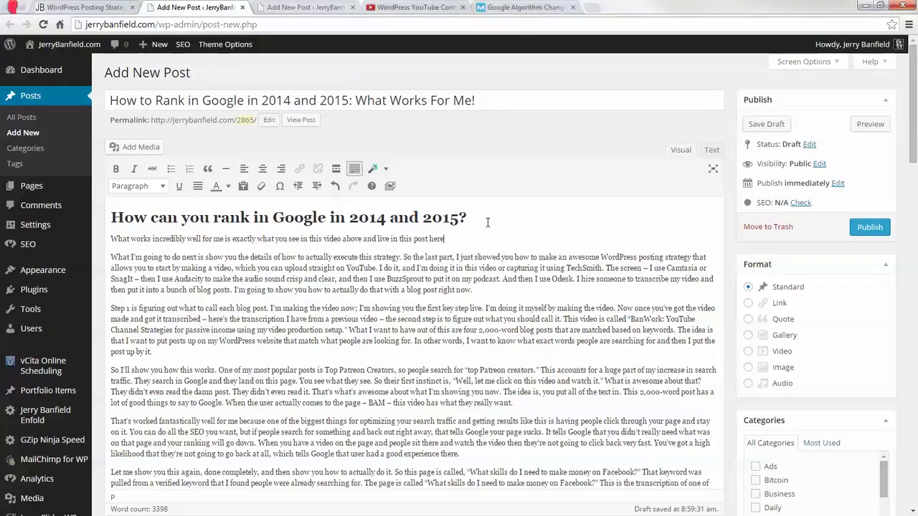
# Continue the intro: "! The exact formula you see proves to you that it works because I bet you found this in Google search!".
pyautogui.write('!  The exact')
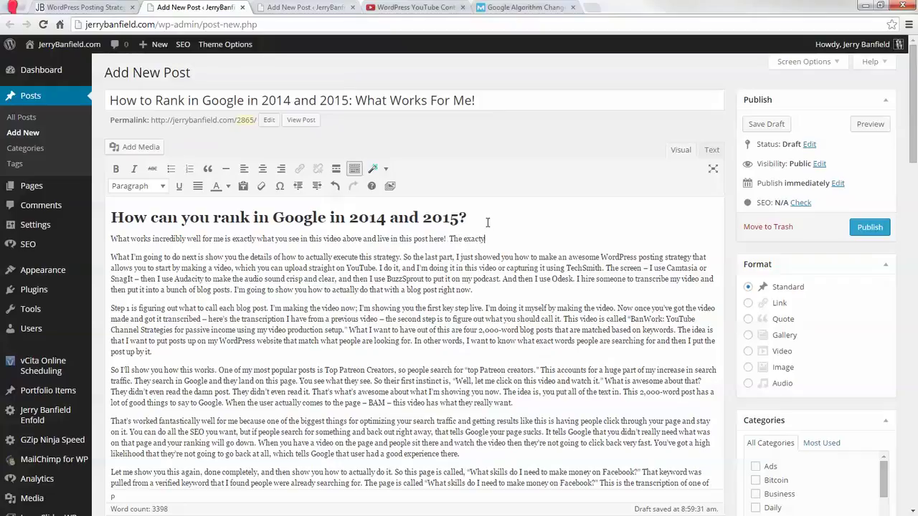
pyautogui.write(' form')
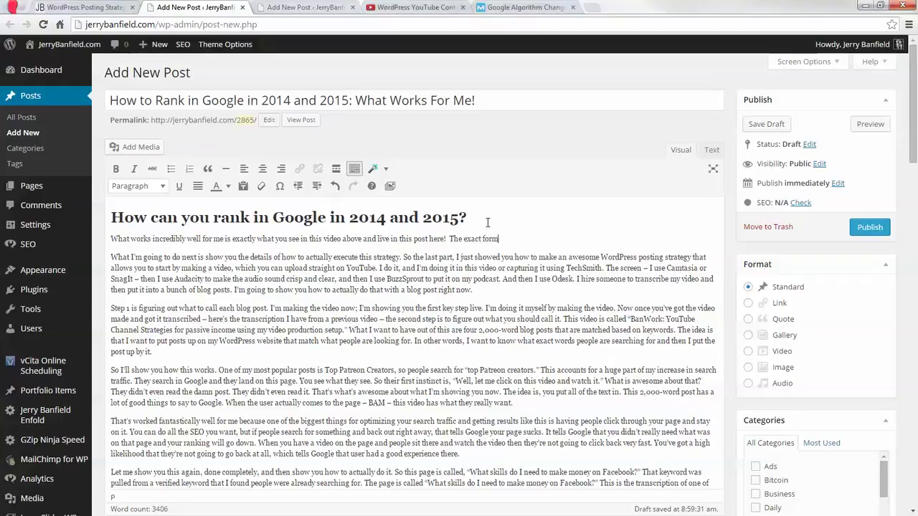
pyautogui.write('ula you see prov')
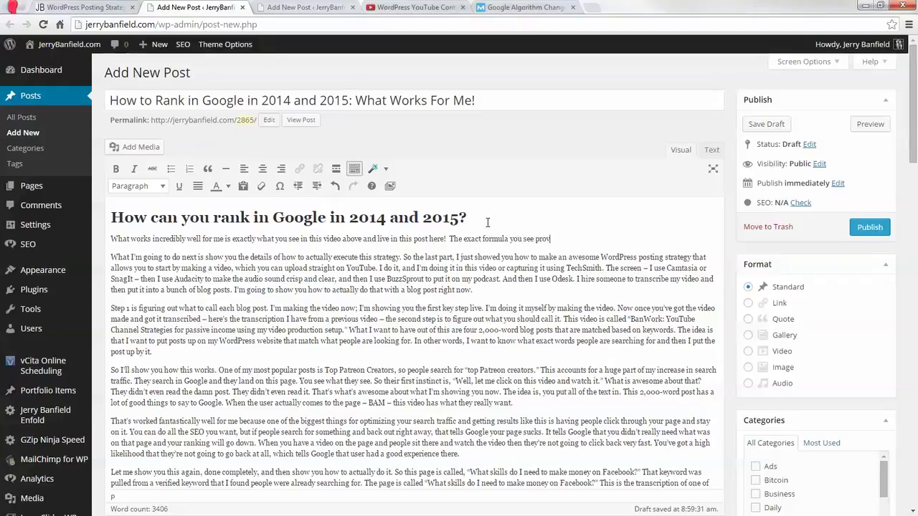
pyautogui.write('es to you that it wor')
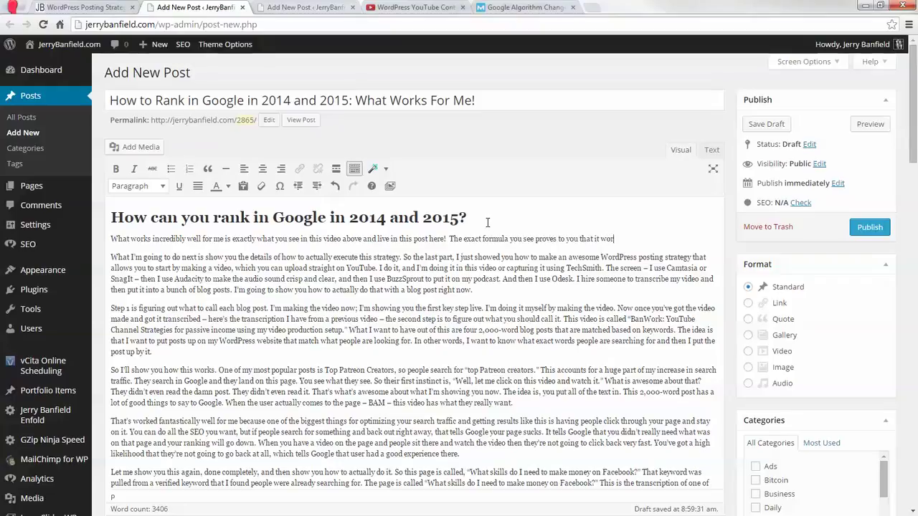
pyautogui.write('ks because I bet you found this in organic')
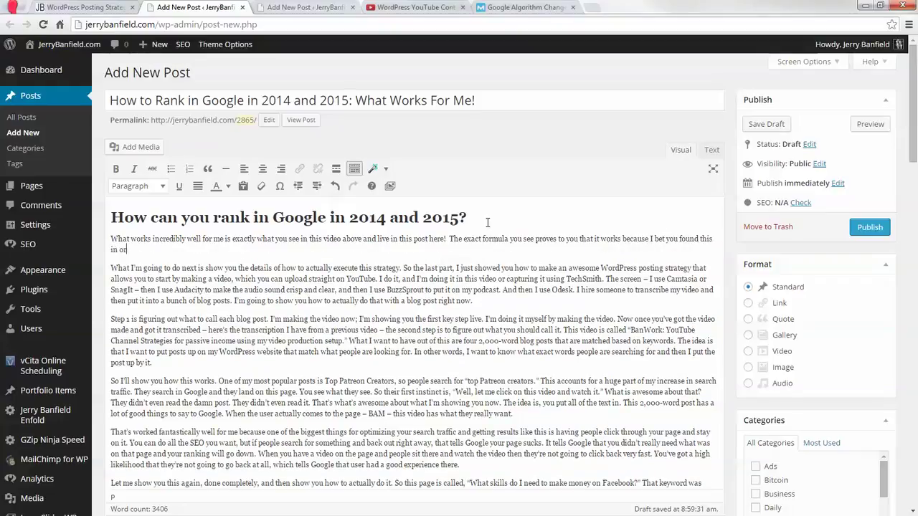
pyautogui.press('BackSpace')
pyautogui.press('BackSpace')
pyautogui.press('BackSpace')
pyautogui.press('BackSpace')
pyautogui.write('Google search!  W')
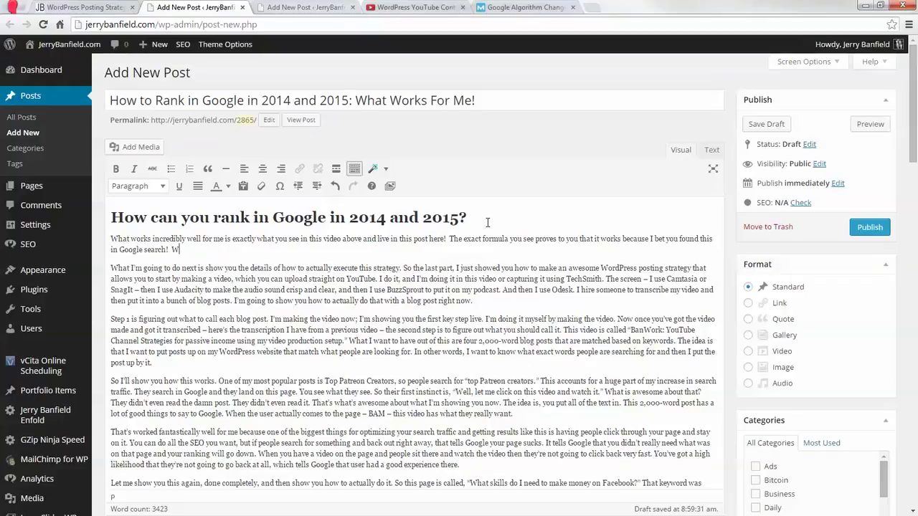
# Continue the intro: "When you were trying to figure out how to rank high, you searched for how to do it and found this article!".
pyautogui.write('hen you were tr')
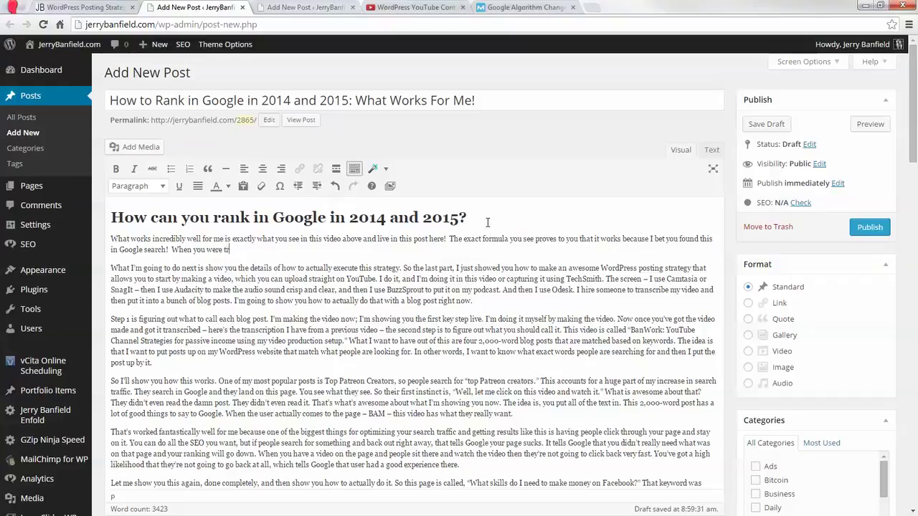
pyautogui.write('ying to figure out how to rank high, you searched for how')
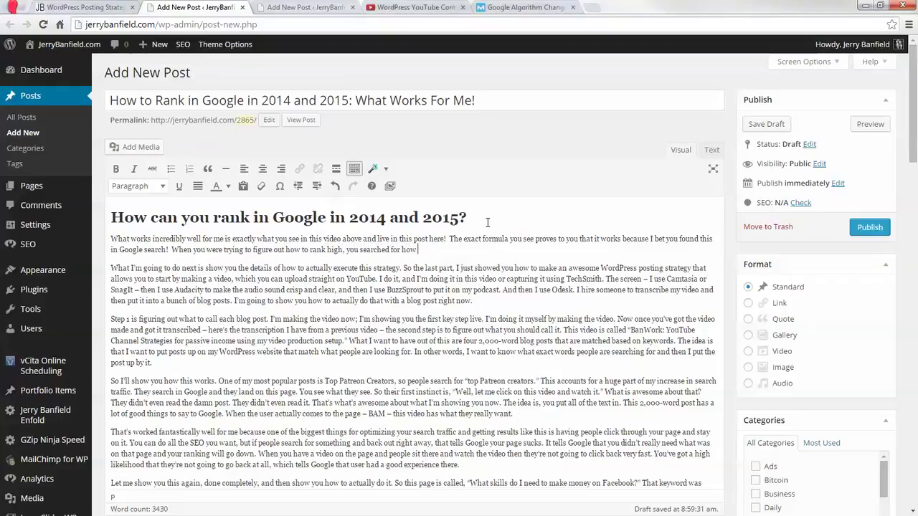
pyautogui.write(' to do it and found this article!')
# Add the sentence "You know this works because it worked to get you here." to the intro.
pyautogui.write('You know this works be')
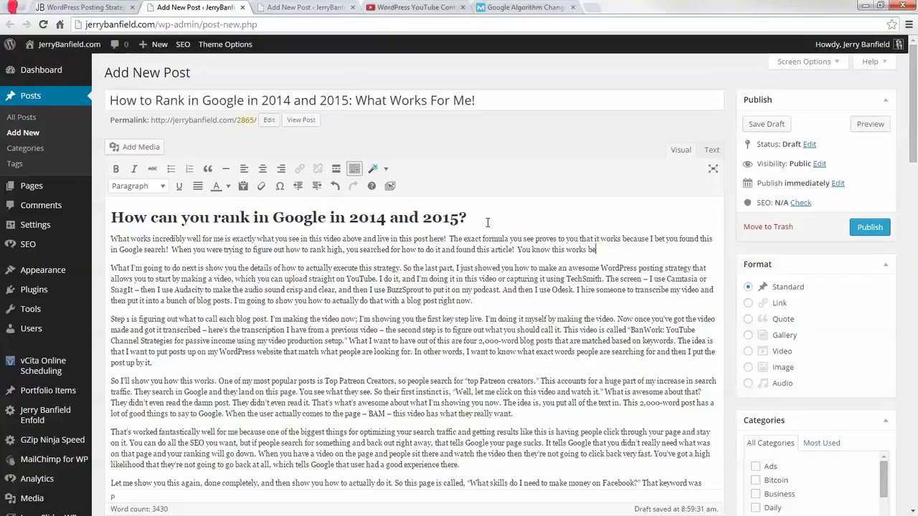
pyautogui.write('cause it worked to ge')
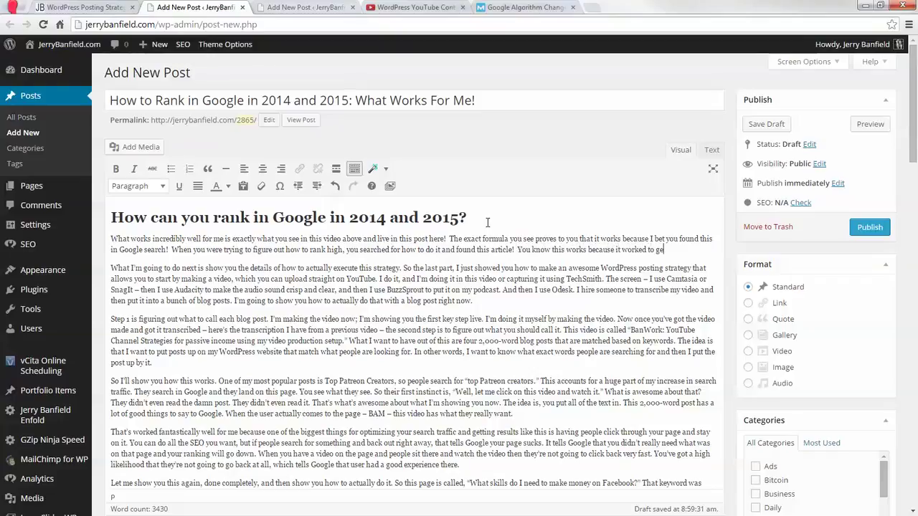
pyautogui.write('t you here.  Watch ')
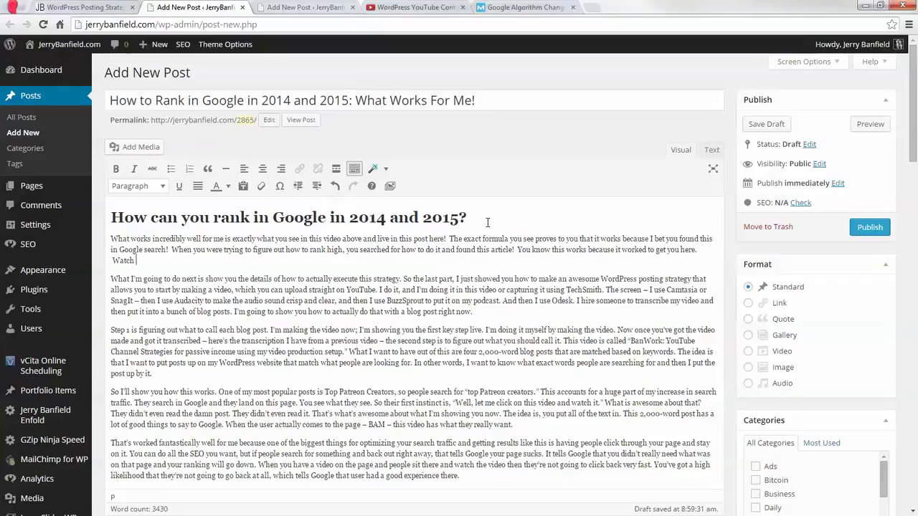
# Add to the intro: "Watch the video above to see exactly how to do it or read how to do it in this three part article series.".
pyautogui.write('the video above to see exactly how to')
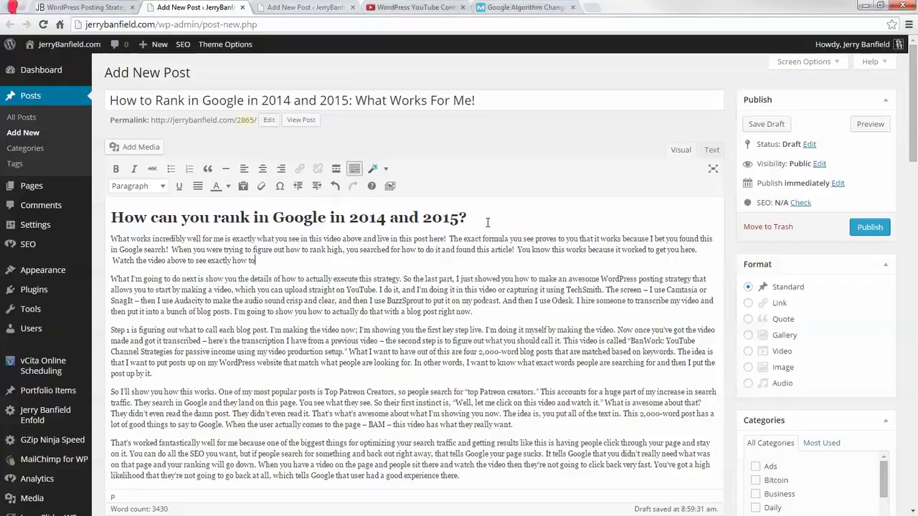
pyautogui.write(' do it and')
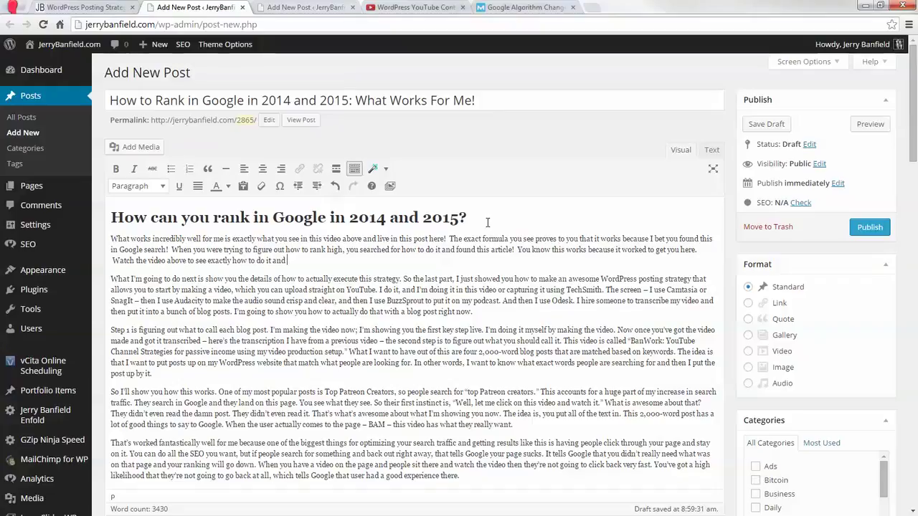
pyautogui.press('BackSpace')
pyautogui.press('BackSpace')
pyautogui.press('BackSpace')
pyautogui.press('BackSpace')
pyautogui.write('or read how to')
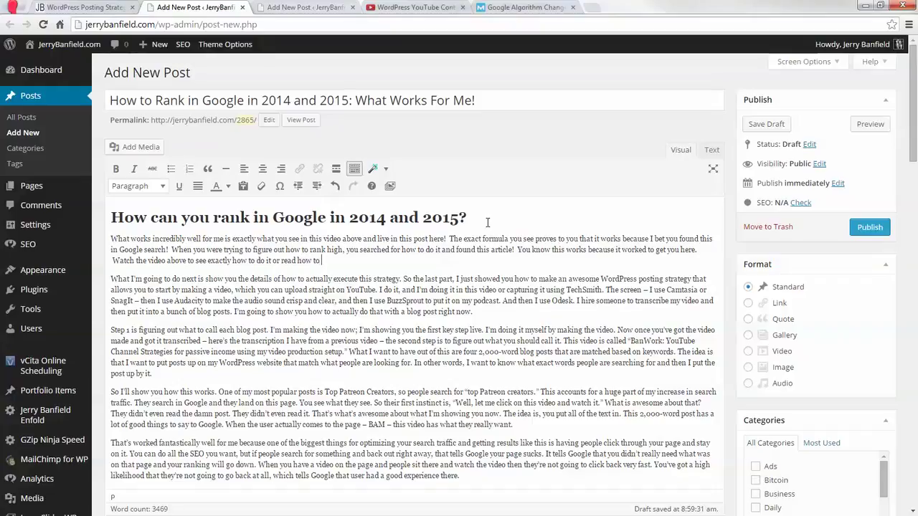
pyautogui.write(' do it in this ')
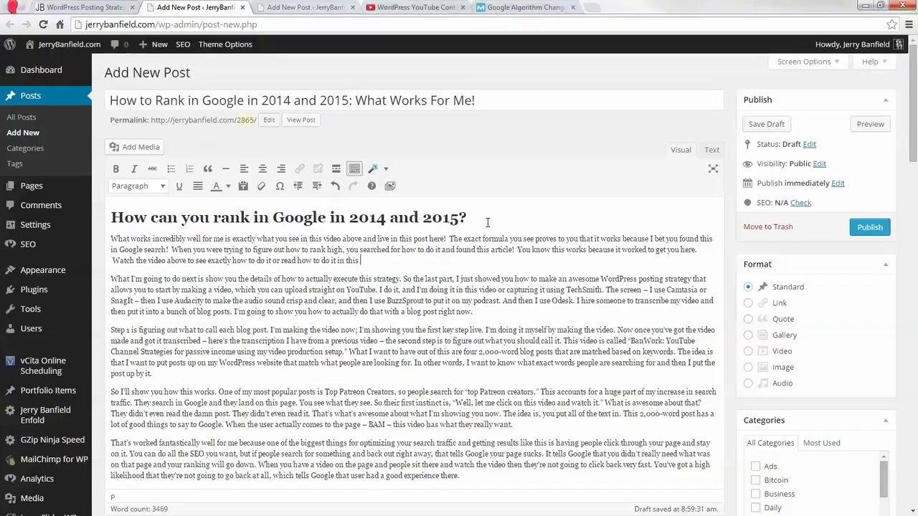
pyautogui.write('three part article series.')
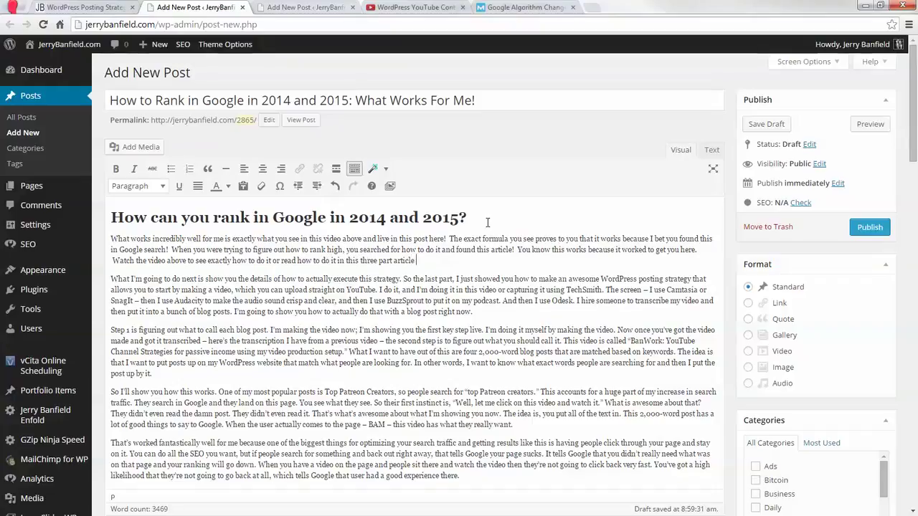
# End the intro with "Read part 1 at" followed by the copied URL of the published WordPress Posting Strategy post.
pyautogui.press('BackSpace')
pyautogui.write('Pa')
pyautogui.press('BackSpace')
pyautogui.press('BackSpace')
pyautogui.write('Read part 1 at')
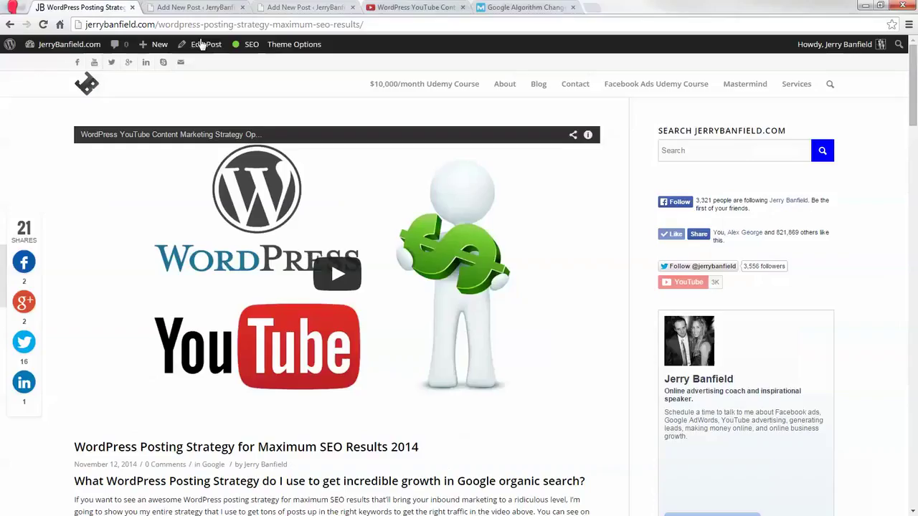
pyautogui.click(122, 7)
pyautogui.click(214, 24)
pyautogui.hotkey('ctrl', 'c')
pyautogui.click(194, 7)
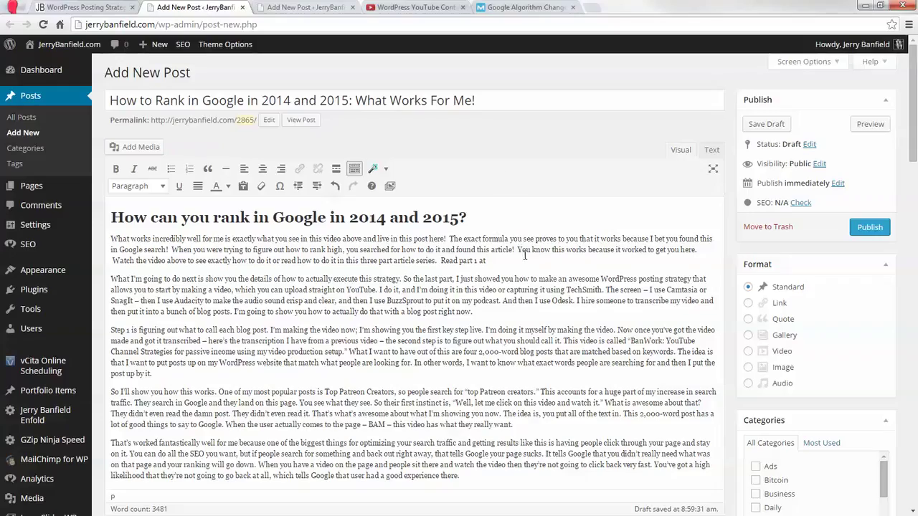
pyautogui.hotkey('ctrl', 'v')
# Turn the pasted part 1 URL in the intro into a hyperlink.
pyautogui.moveTo(490, 260); pyautogui.dragTo(137, 271)
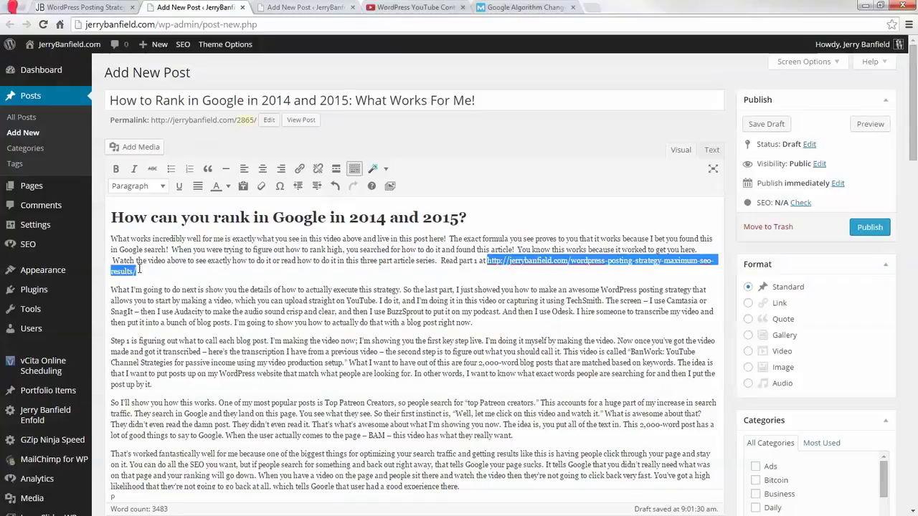
pyautogui.click(300, 169)
pyautogui.click(582, 408)
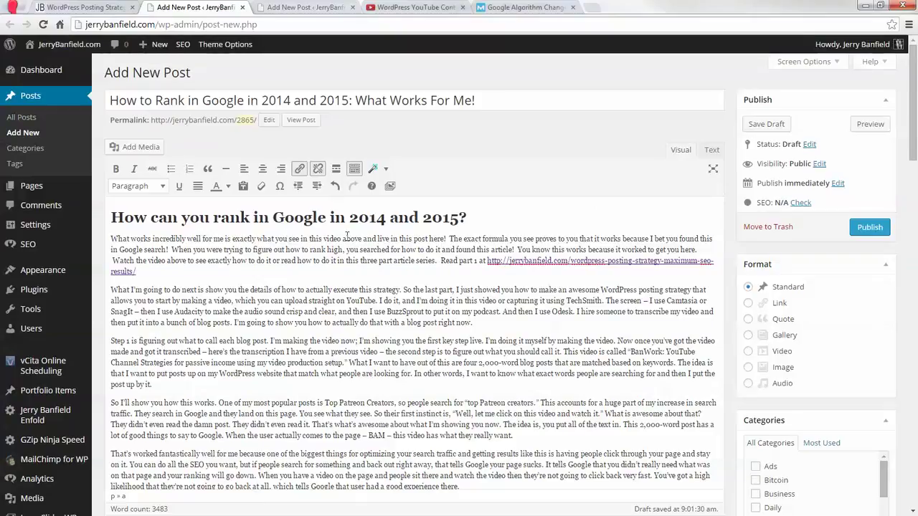
pyautogui.scroll(-15, 378, 299)
pyautogui.scroll(-10, 383, 302)
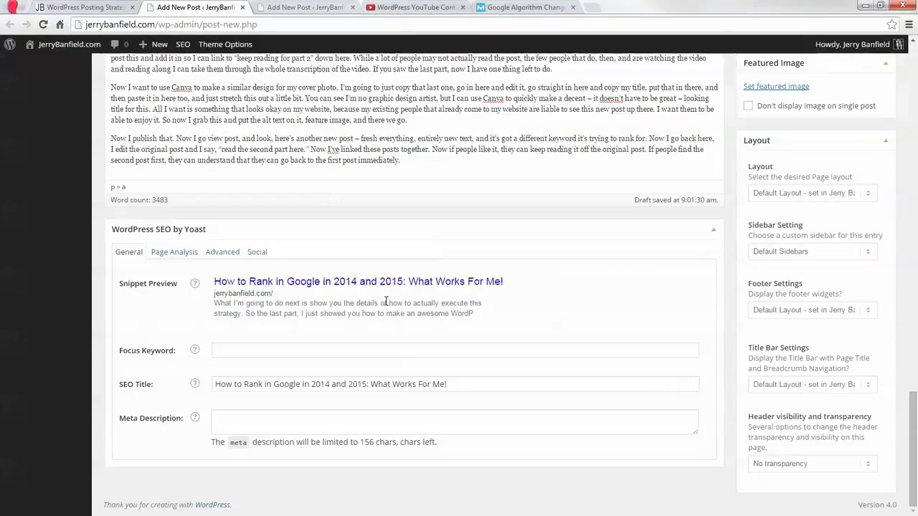
pyautogui.click(405, 237)
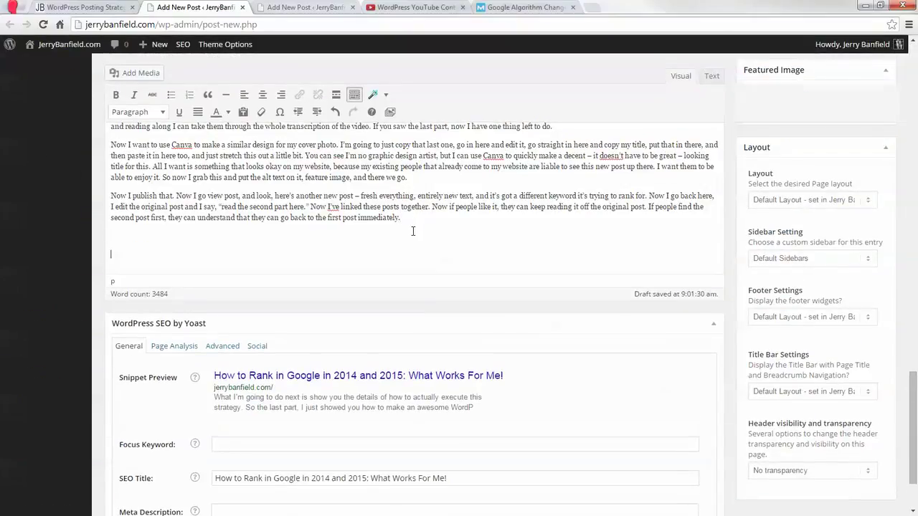
pyautogui.click(370, 9)
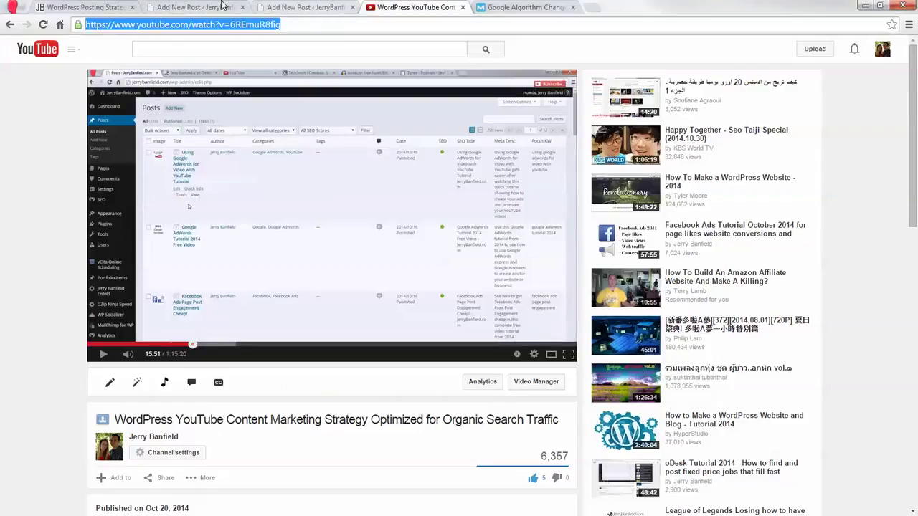
pyautogui.click(205, 7)
pyautogui.click(379, 97)
pyautogui.moveTo(384, 152)
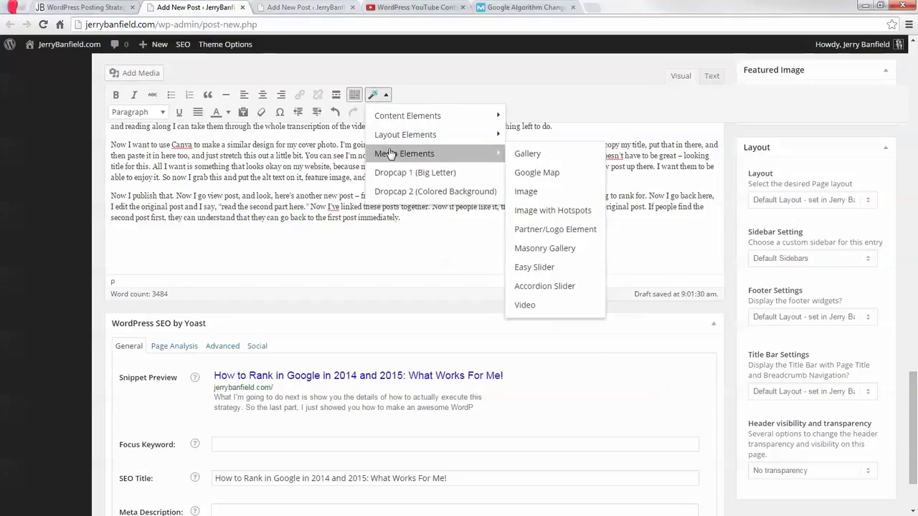
pyautogui.click(526, 304)
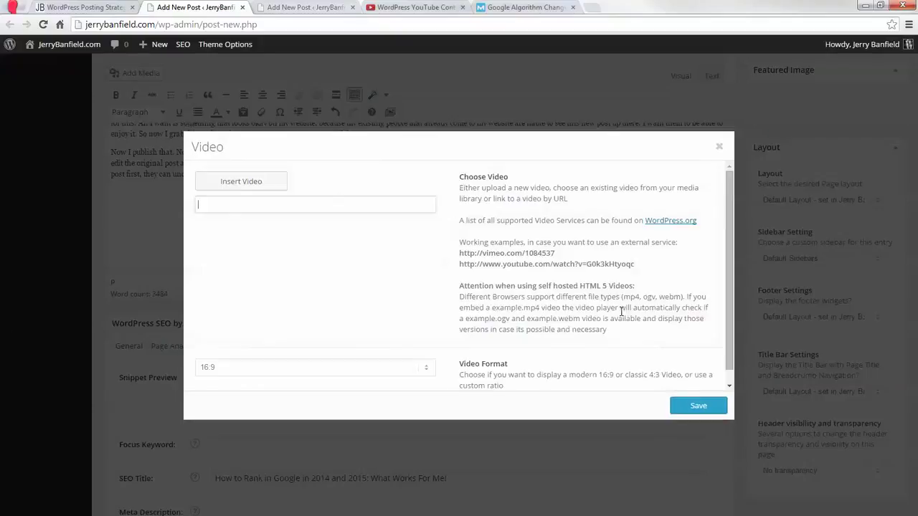
pyautogui.hotkey('ctrl', 'v')
pyautogui.click(699, 407)
# Set the post format to Video and save the draft.
pyautogui.scroll(20, 359, 249)
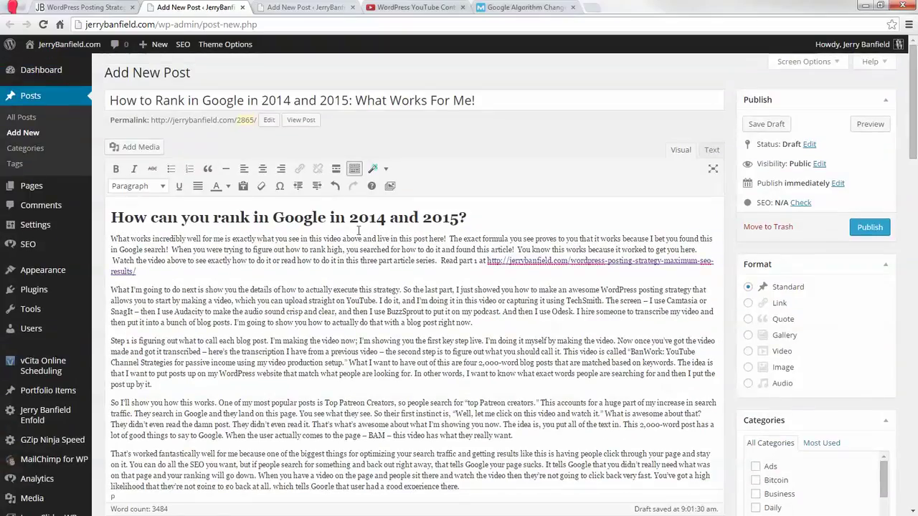
pyautogui.click(748, 351)
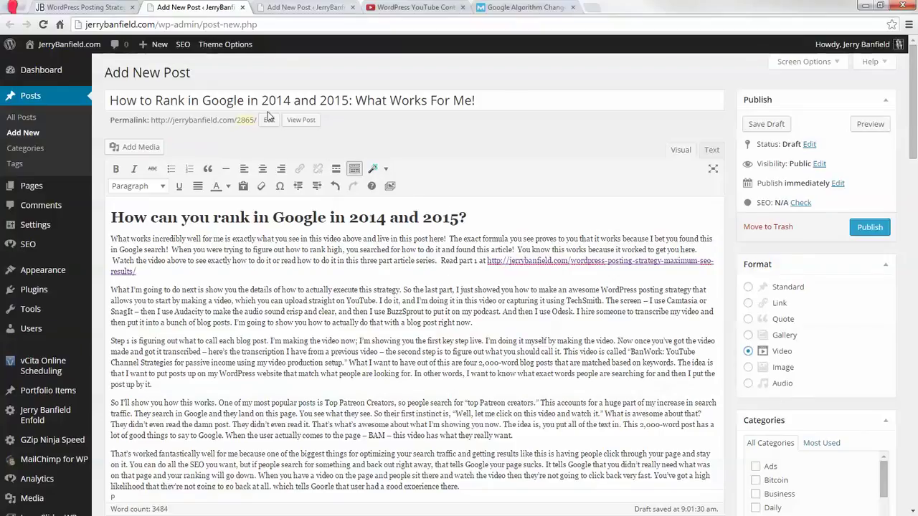
pyautogui.click(766, 123)
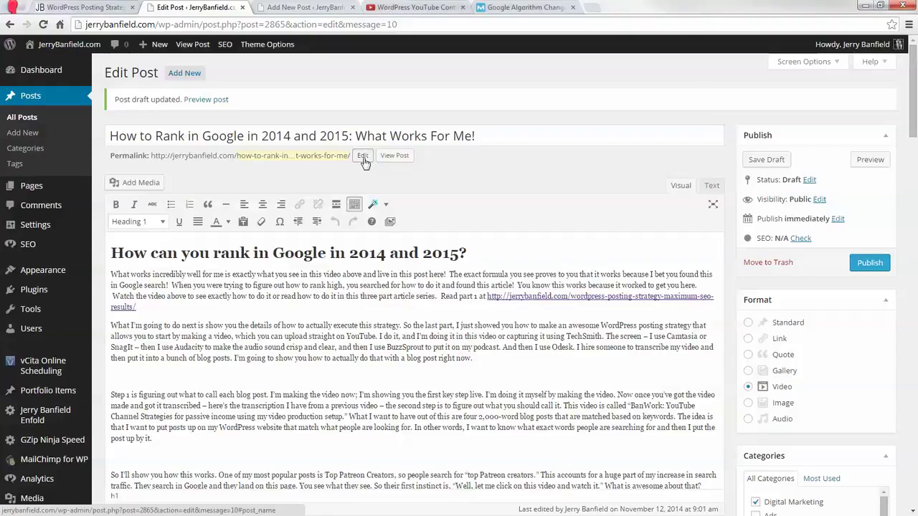
# Shorten the permalink slug to how-to-rank-in-google-in-2014-2015.
pyautogui.click(363, 157)
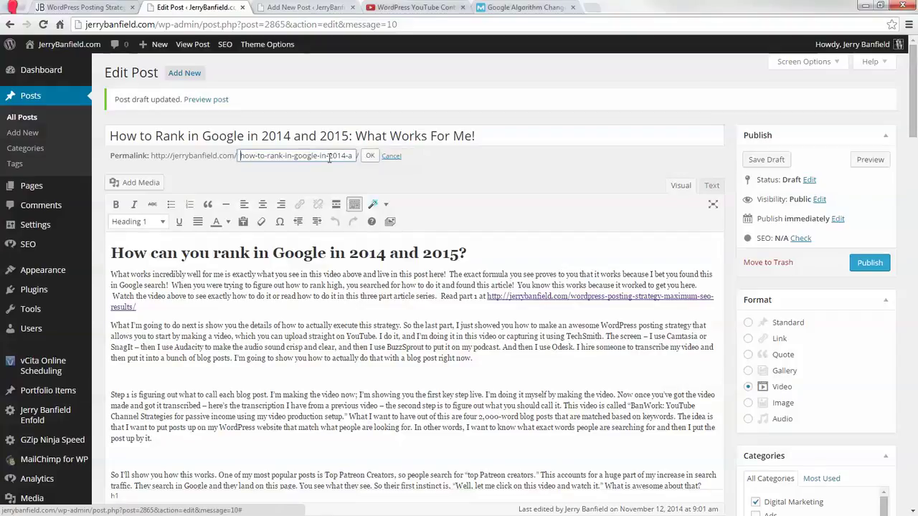
pyautogui.moveTo(259, 156); pyautogui.dragTo(356, 156)
pyautogui.doubleClick(270, 156)
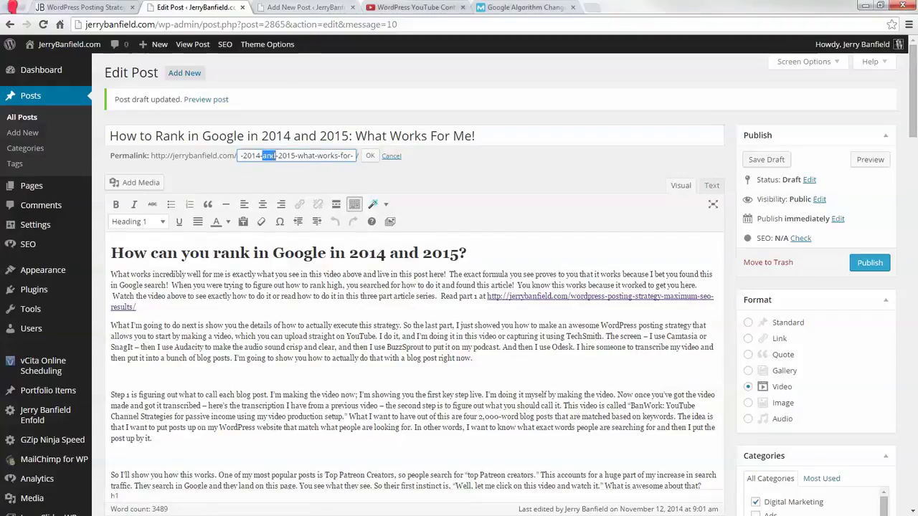
pyautogui.press('Delete')
pyautogui.press('Delete')
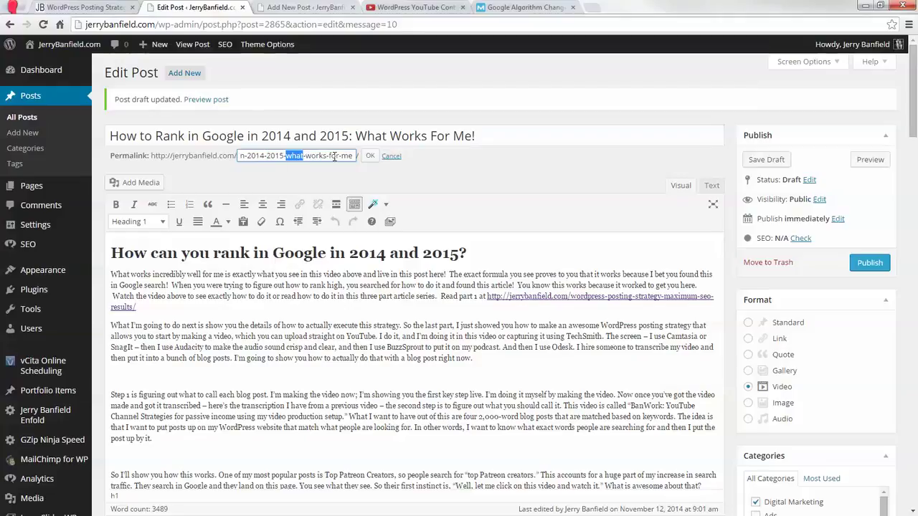
pyautogui.tripleClick(287, 155)
pyautogui.click(369, 158)
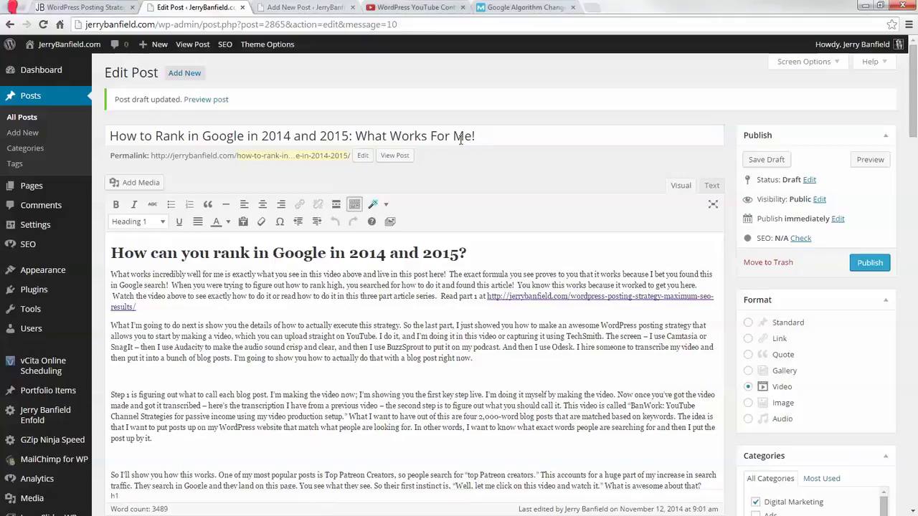
# Set the focus keyword to "How to Rank in Google in 2014", copied from the SEO title.
pyautogui.scroll(-20, 445, 276)
pyautogui.scroll(-10, 445, 276)
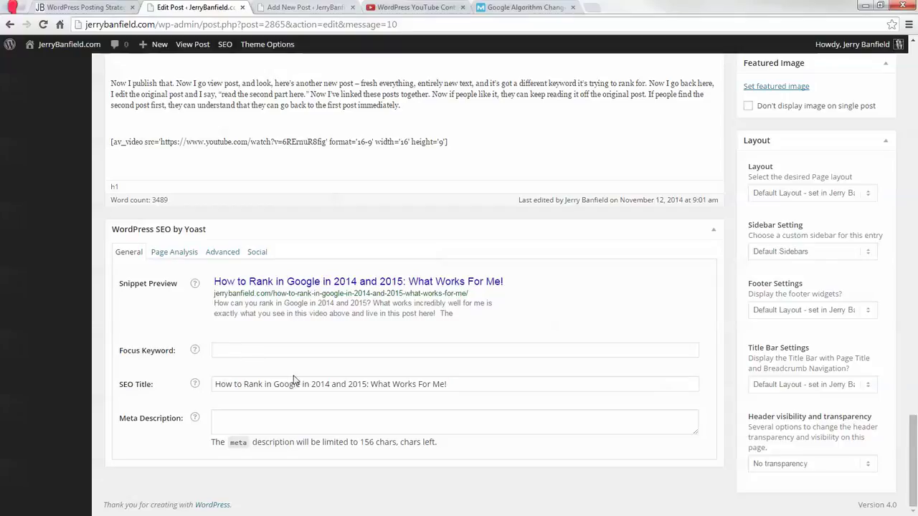
pyautogui.moveTo(332, 384); pyautogui.dragTo(196, 389)
pyautogui.hotkey('ctrl', 'c')
pyautogui.click(251, 350)
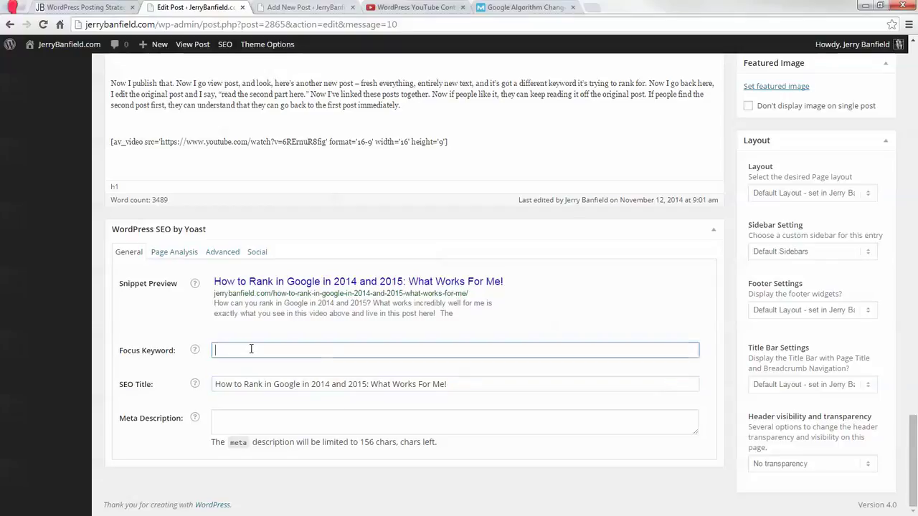
pyautogui.hotkey('ctrl', 'v')
# Start the meta description with "See how to rank in Google in 2014 and 2015 based on what is already working for me!".
pyautogui.click(264, 429)
pyautogui.scroll(-1, 399, 348)
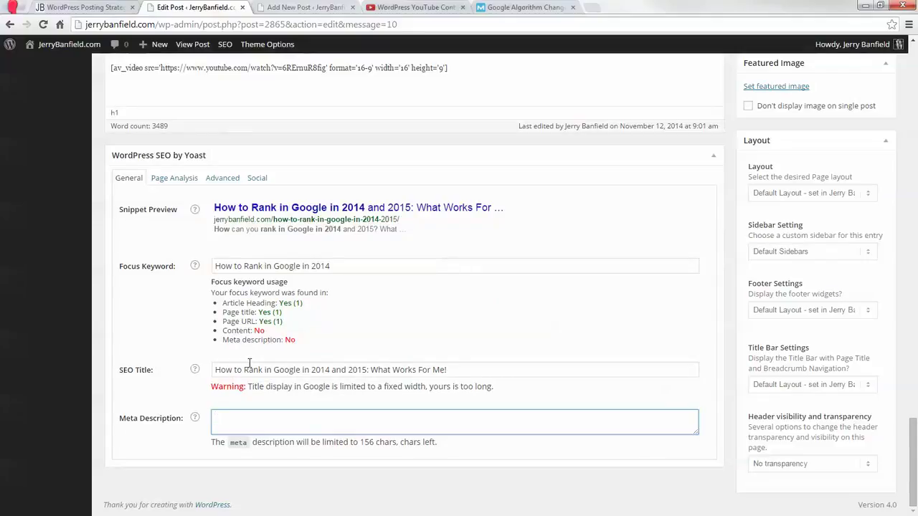
pyautogui.scroll(15, 323, 261)
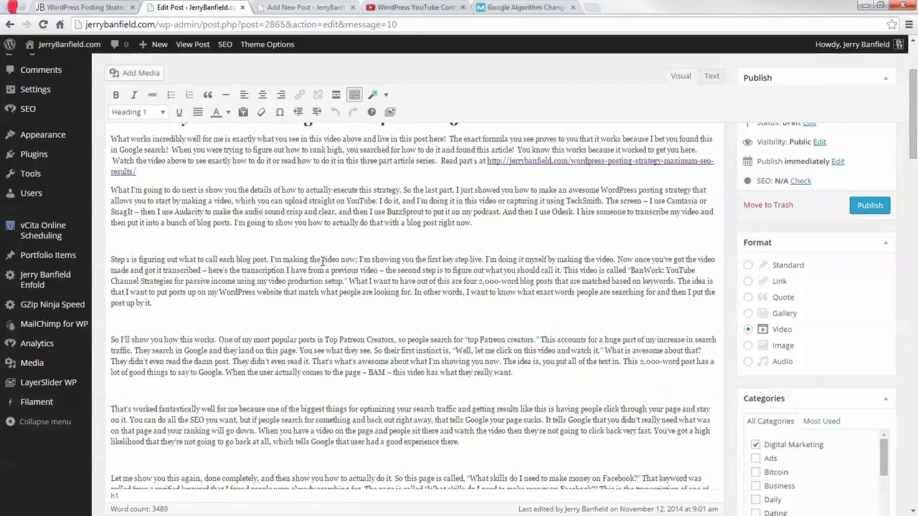
pyautogui.scroll(3, 322, 262)
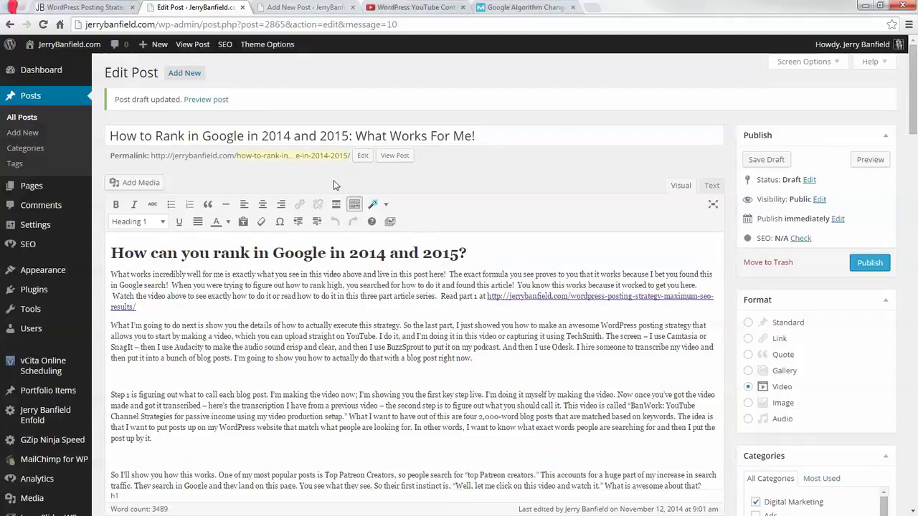
pyautogui.scroll(-18, 334, 180)
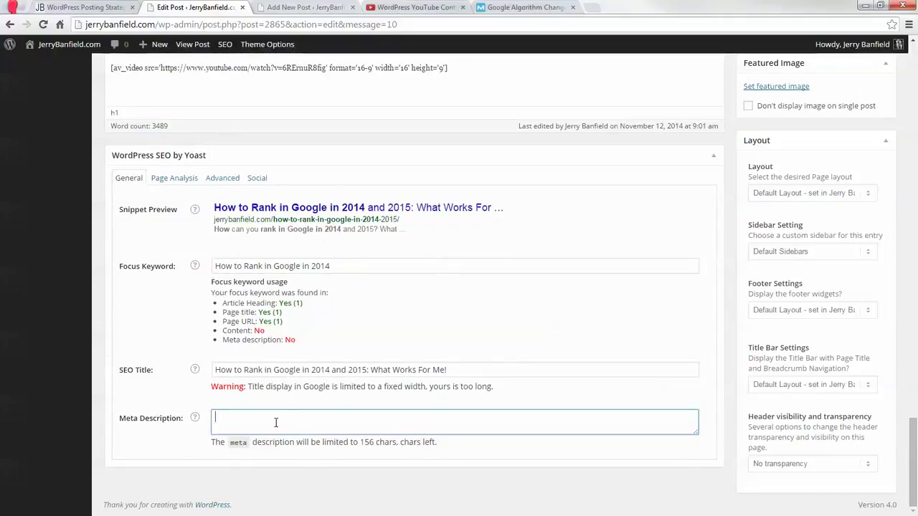
pyautogui.write('See')
pyautogui.hotkey('ctrl', 'v')
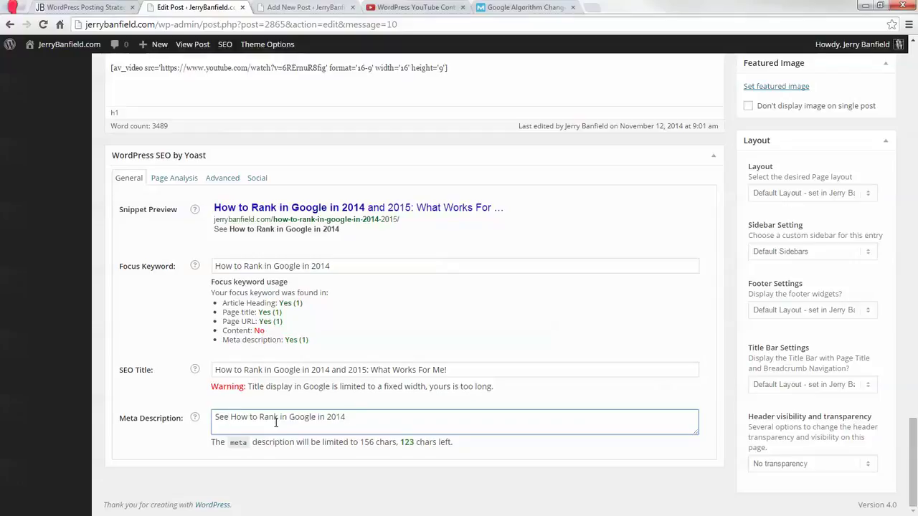
pyautogui.moveTo(231, 416); pyautogui.dragTo(239, 416)
pyautogui.write('h')
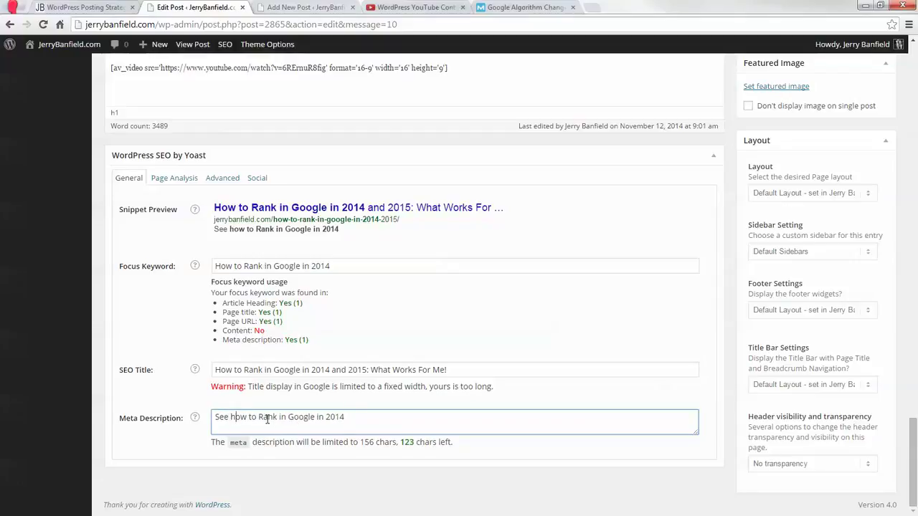
pyautogui.write('r')
pyautogui.click(356, 417)
pyautogui.write('and 20')
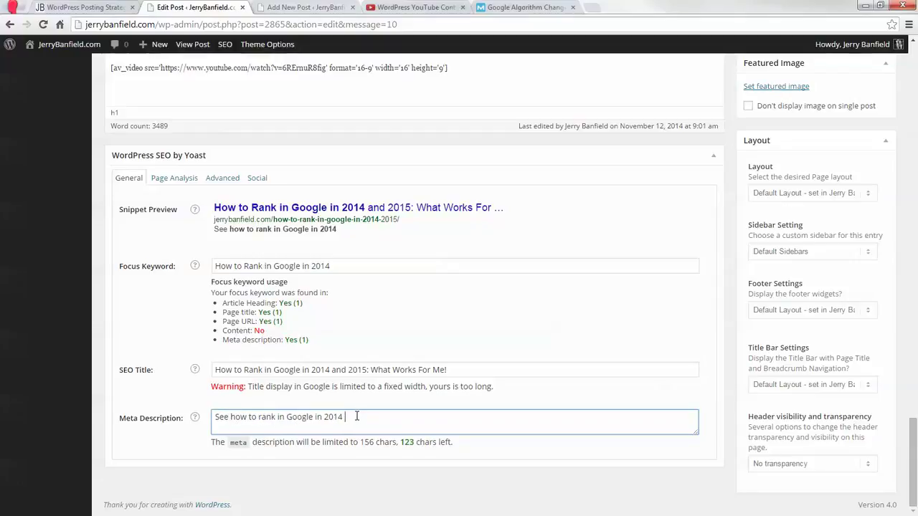
pyautogui.write('15 based on what is alrea')
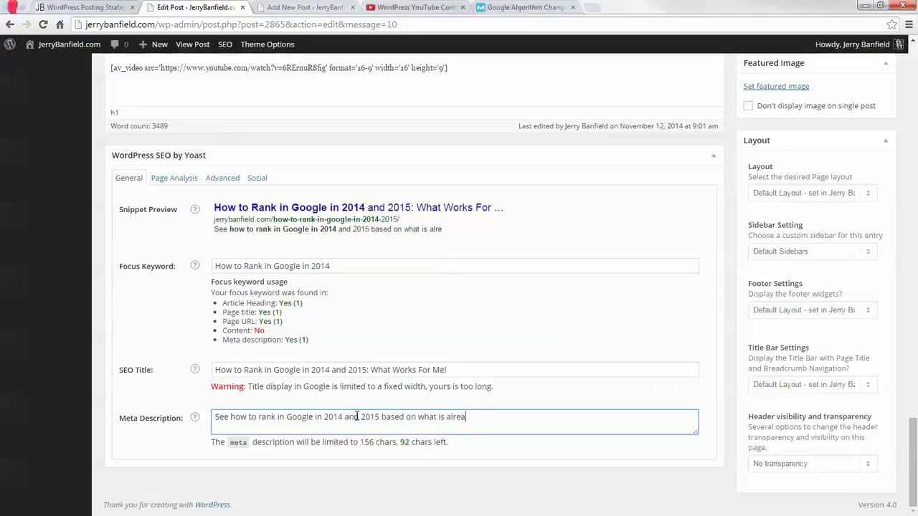
pyautogui.write('dy working for me!')
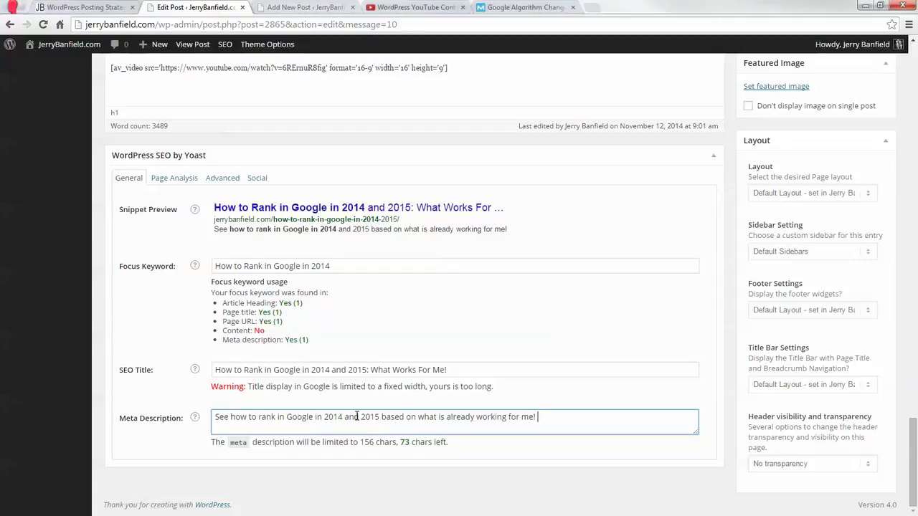
# Extend the meta description's sentence after "working for me" with "in the free video tutorial on this page".
pyautogui.write('in th')
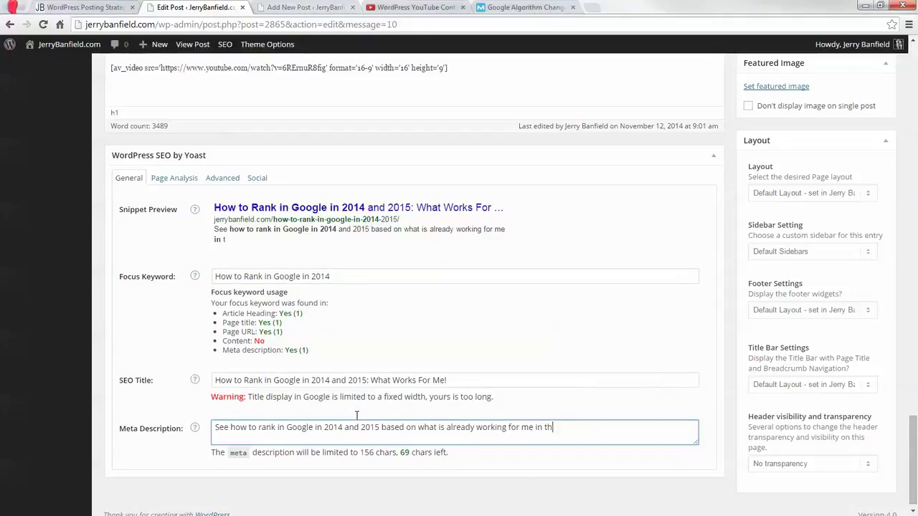
pyautogui.write('e free video tu')
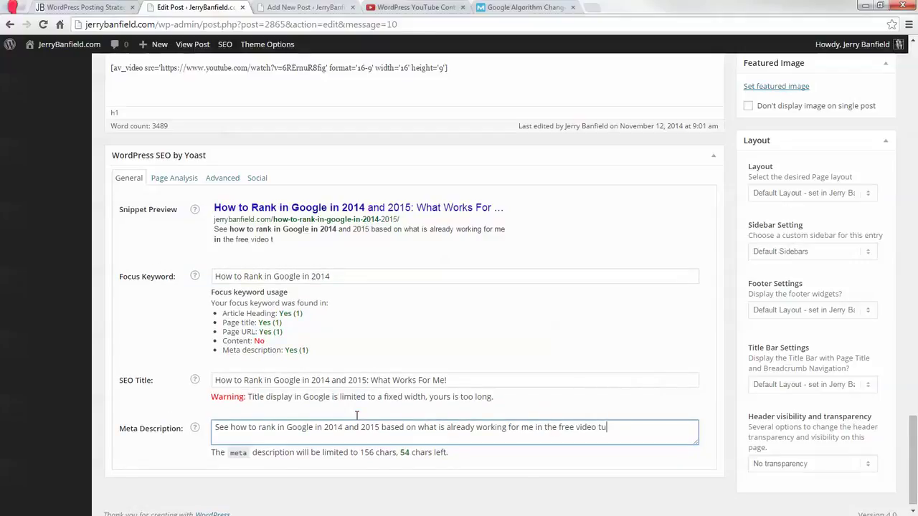
pyautogui.write('rrial showing the ')
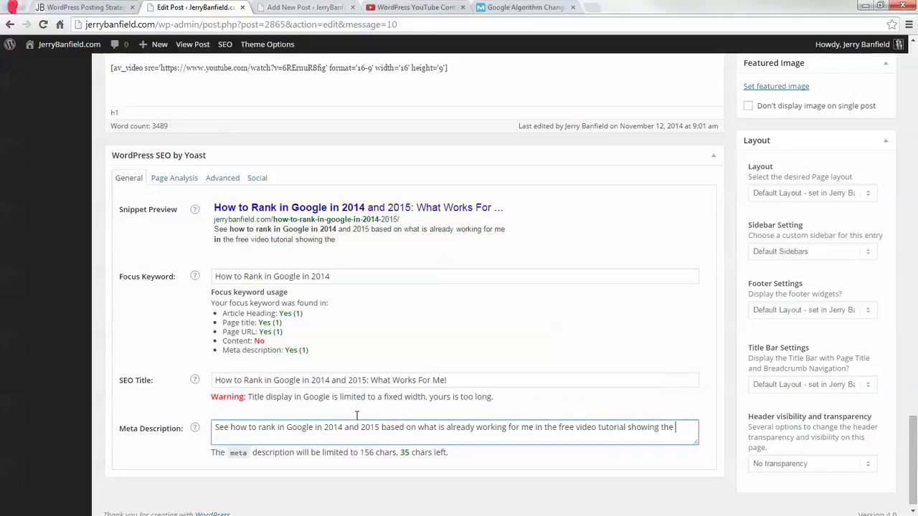
pyautogui.write('best of what ')
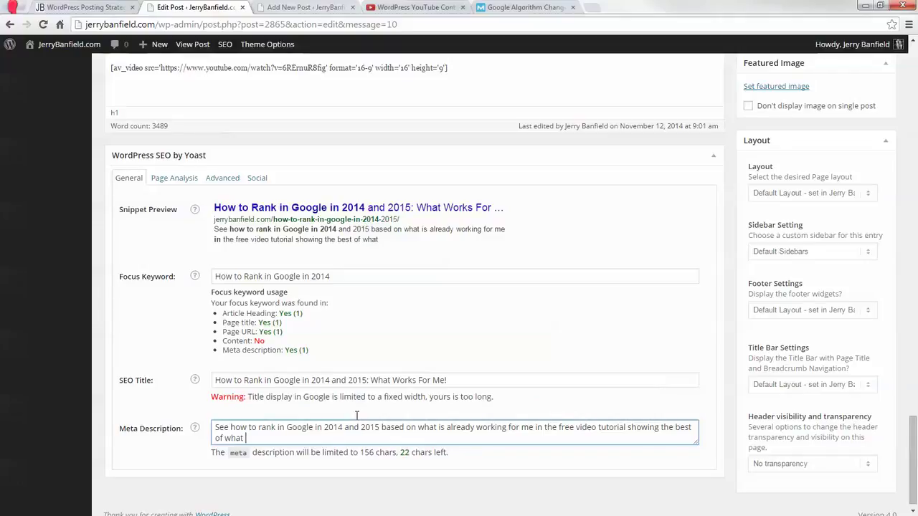
pyautogui.write('gets me')
pyautogui.press('BackSpace')
pyautogui.press('BackSpace')
pyautogui.press('BackSpace')
pyautogui.press('BackSpace')
pyautogui.press('BackSpace')
pyautogui.press('BackSpace')
pyautogui.press('BackSpace')
pyautogui.press('BackSpace')
pyautogui.press('BackSpace')
pyautogui.press('BackSpace')
pyautogui.press('BackSpace')
pyautogui.press('BackSpace')
pyautogui.press('BackSpace')
pyautogui.press('BackSpace')
pyautogui.press('BackSpace')
pyautogui.press('BackSpace')
pyautogui.press('BackSpace')
pyautogui.press('BackSpace')
pyautogui.press('BackSpace')
pyautogui.press('BackSpace')
pyautogui.press('BackSpace')
pyautogui.press('BackSpace')
pyautogui.press('BackSpace')
pyautogui.press('BackSpace')
pyautogui.press('BackSpace')
pyautogui.press('BackSpace')
pyautogui.press('BackSpace')
pyautogui.press('BackSpace')
pyautogui.press('BackSpace')
pyautogui.press('BackSpace')
pyautogui.press('BackSpace')
pyautogui.press('BackSpace')
pyautogui.press('BackSpace')
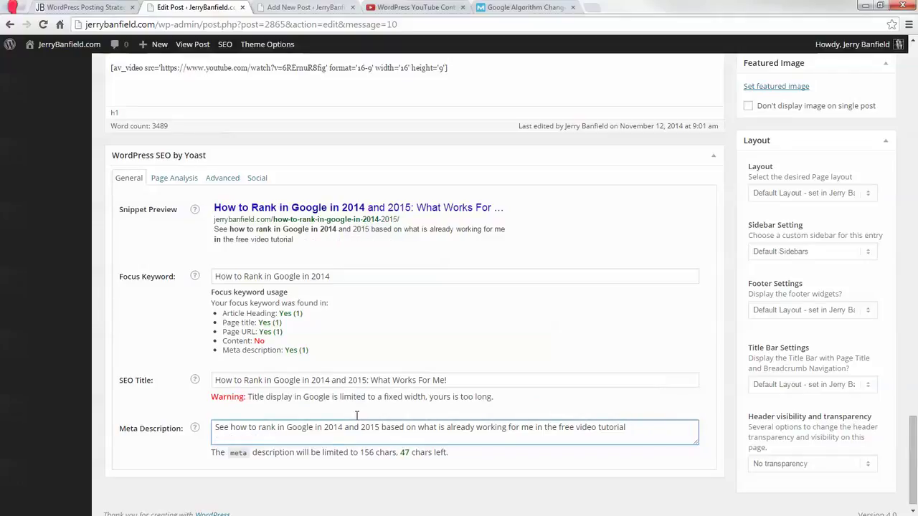
pyautogui.write('on this page')
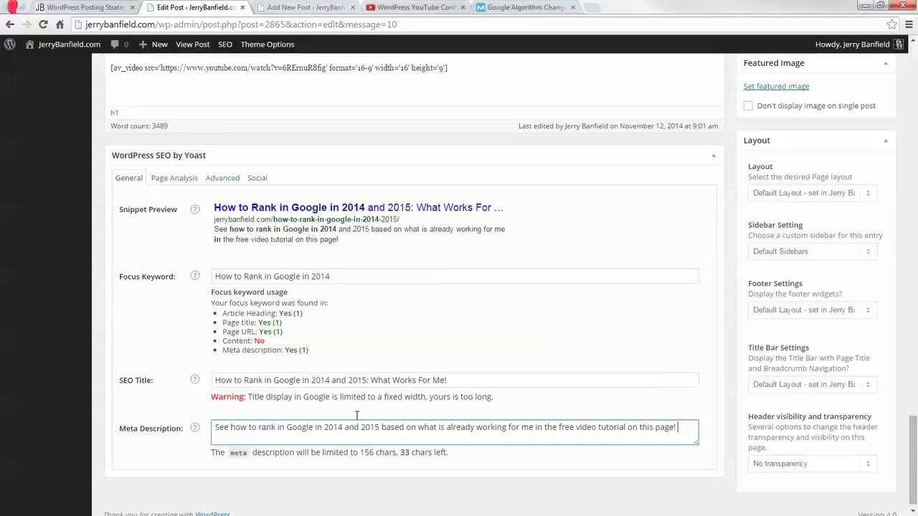
# Add the sentence "I get over 2,500 organic hits/month." to the end of the meta description.
pyautogui.write('! I get over 2,500 ')
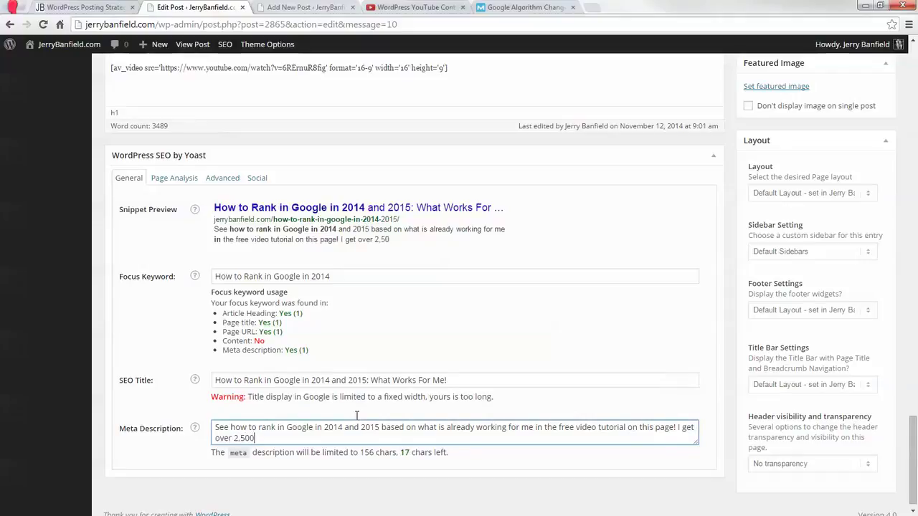
pyautogui.write('organic ')
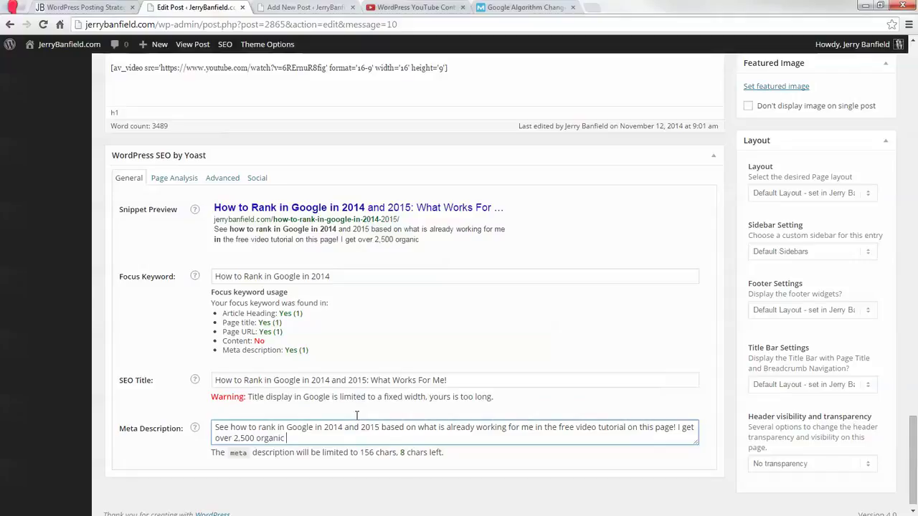
pyautogui.write('hits/month.')
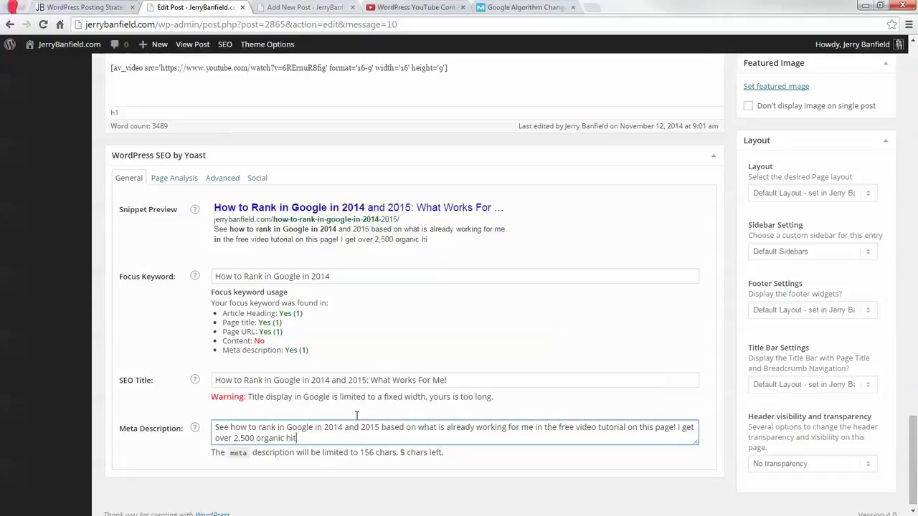
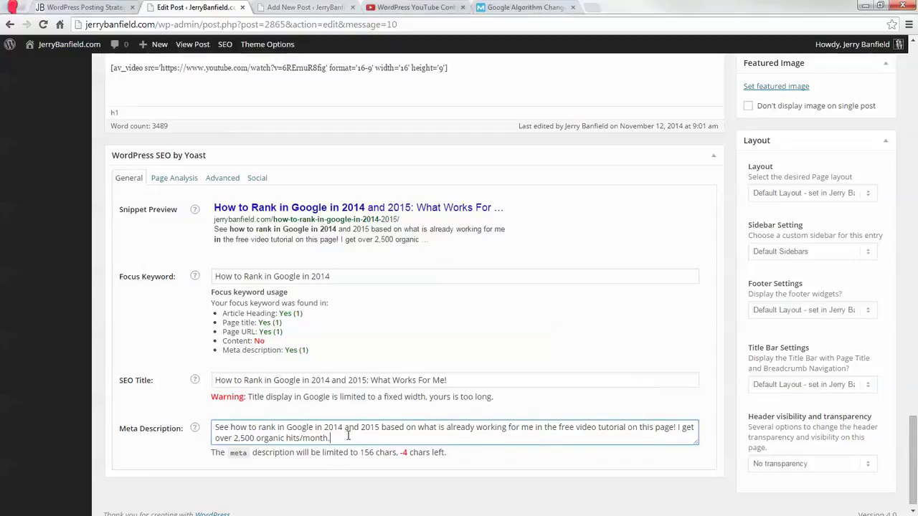
# Change the meta description's last sentence to "I get over thousands of organics each month.".
pyautogui.moveTo(349, 436); pyautogui.dragTo(389, 434)
pyautogui.click(229, 438)
pyautogui.write('thousands of')
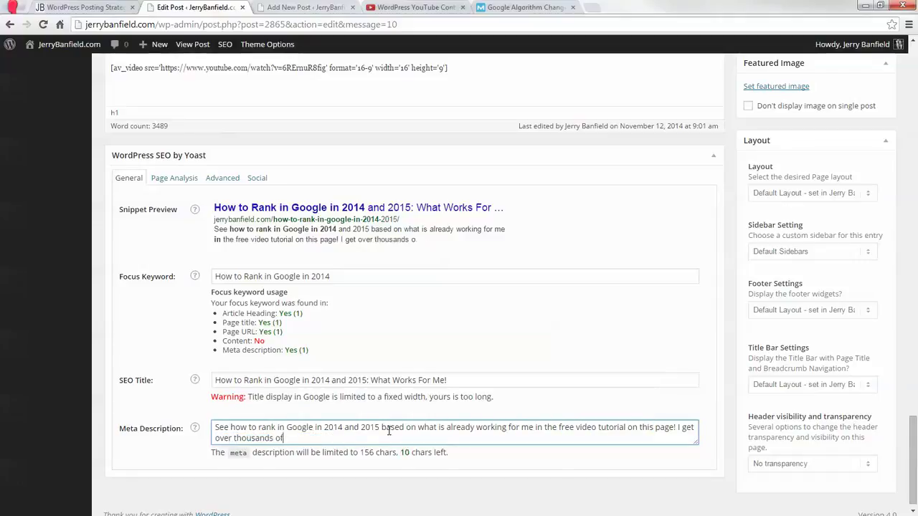
pyautogui.write(' organic')
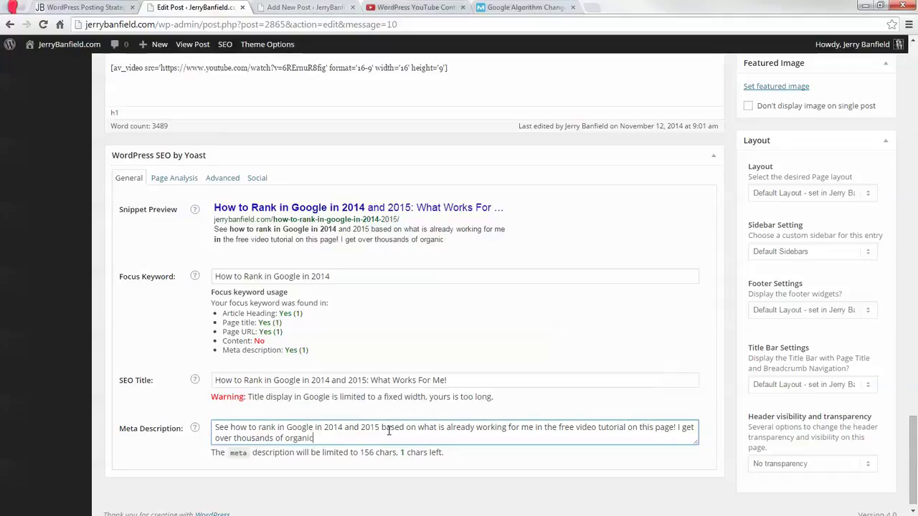
pyautogui.write('s/month.')
pyautogui.click(317, 437)
pyautogui.write('s')
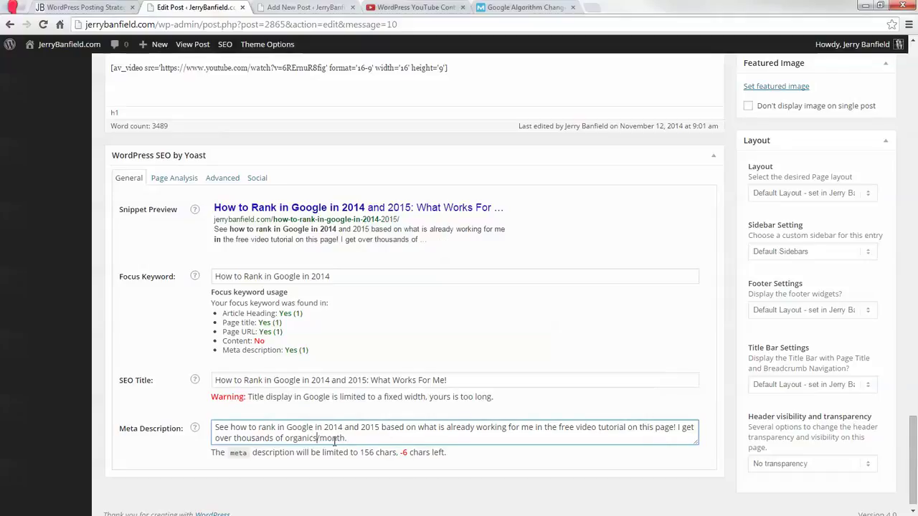
pyautogui.write(' each')
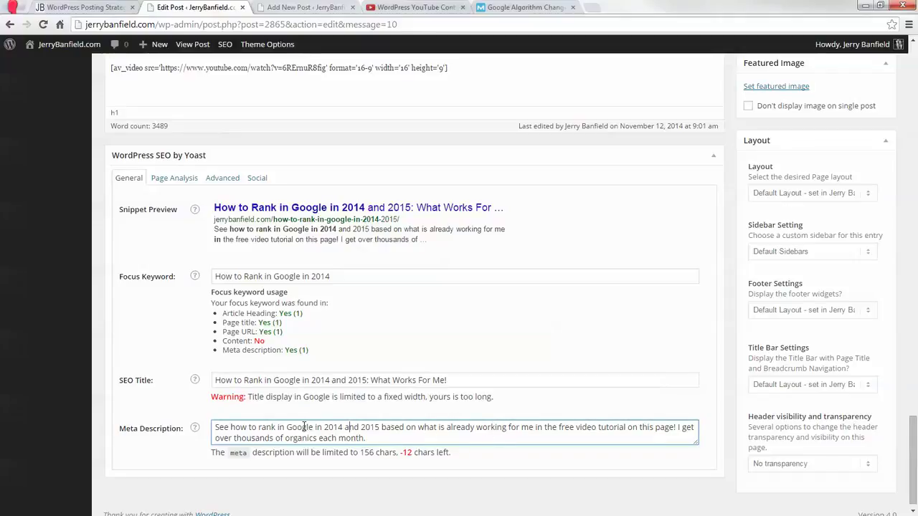
# Shorten the meta description by removing "already" and replacing "on this page" with "here".
pyautogui.doubleClick(457, 427)
pyautogui.press('BackSpace')
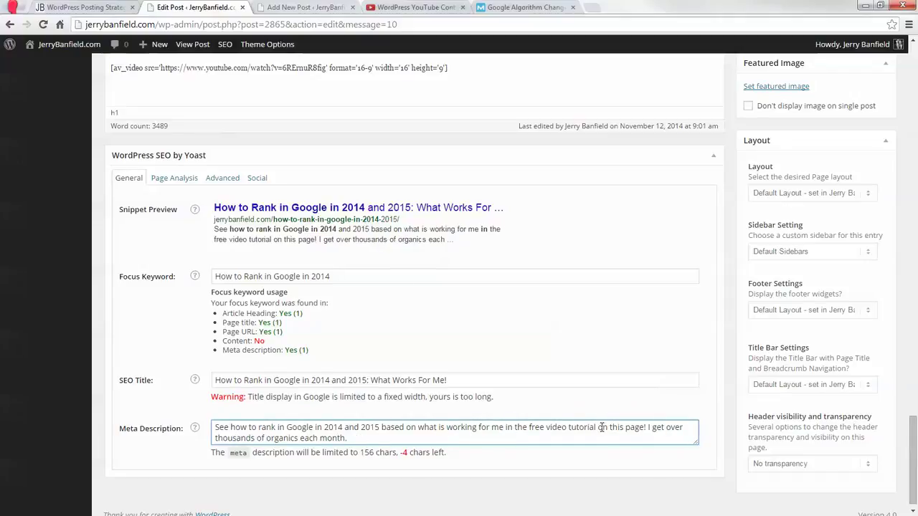
pyautogui.moveTo(601, 427); pyautogui.dragTo(643, 428)
pyautogui.press('BackSpace')
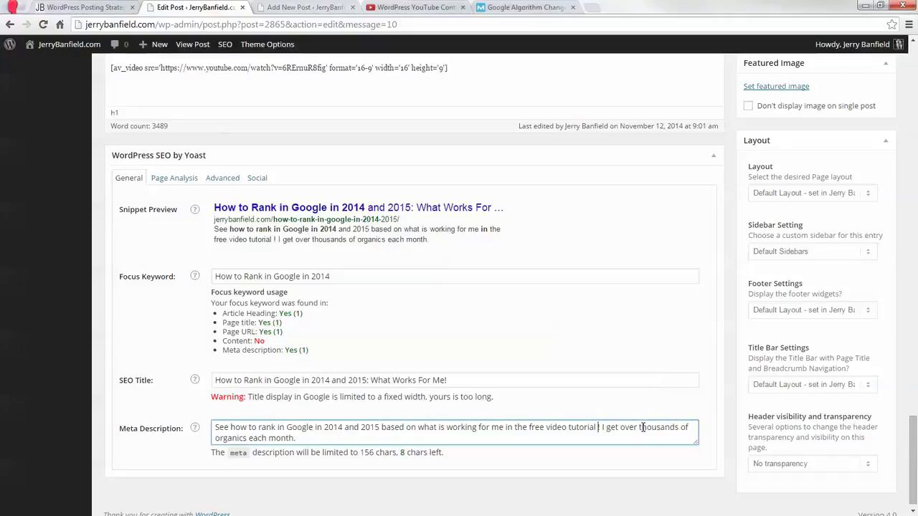
pyautogui.write('herere')
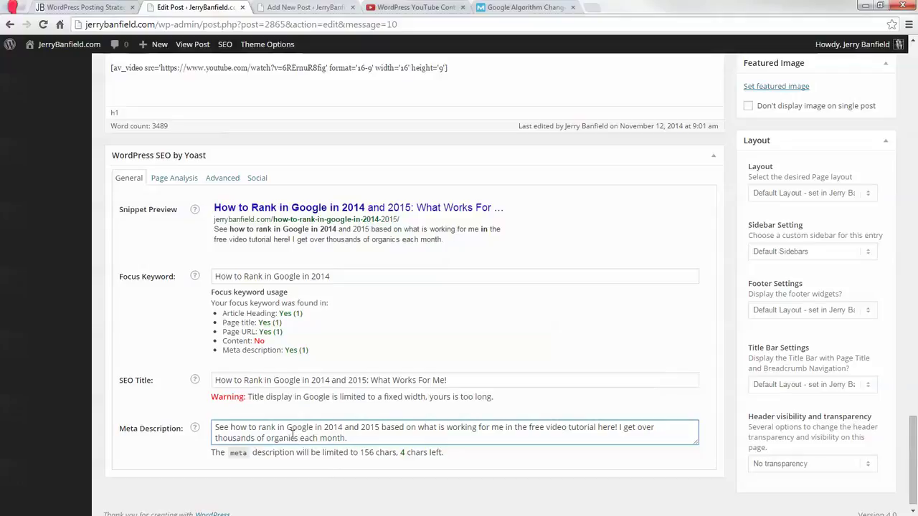
# Replace "organics" with "organic hits" in the meta description's last sentence.
pyautogui.click(295, 438)
pyautogui.write('hit')
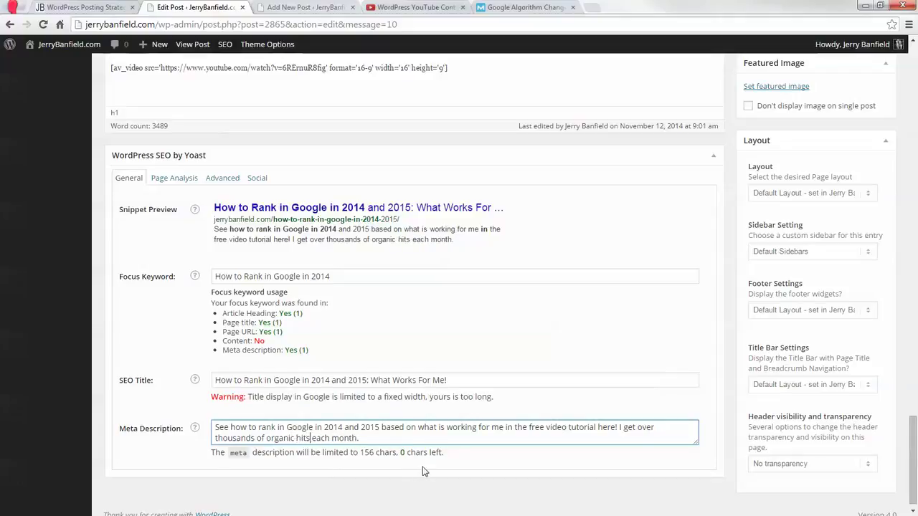
pyautogui.click(521, 491)
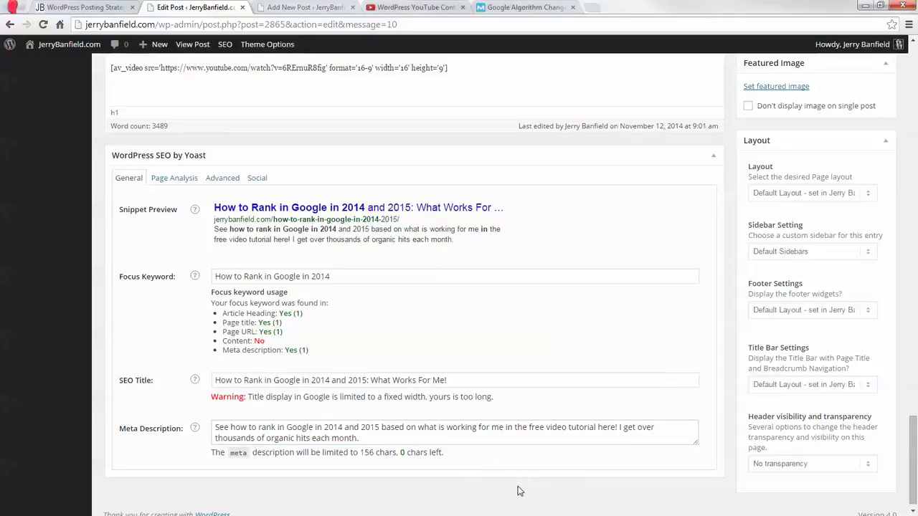
# Review the whole draft post, including its body text, category list and Yoast SEO settings.
pyautogui.scroll(5, 363, 375)
pyautogui.scroll(15, 363, 375)
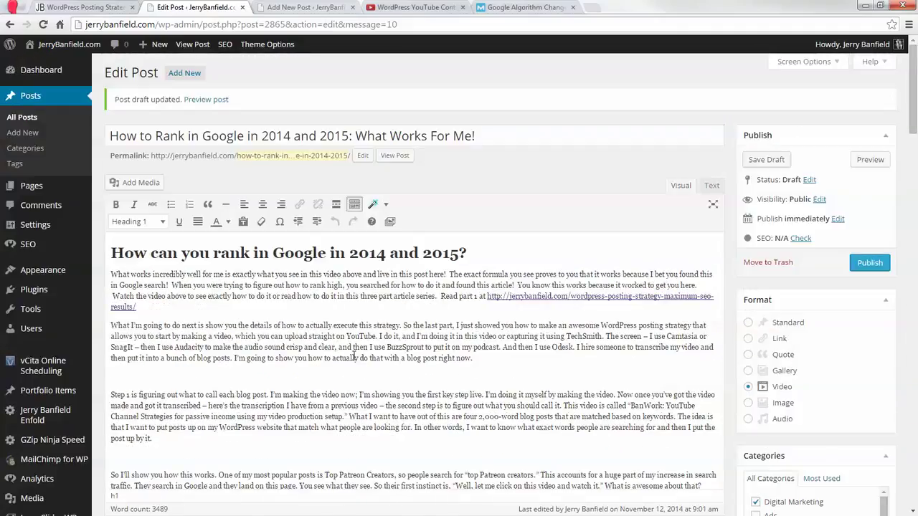
pyautogui.scroll(-20, 367, 339)
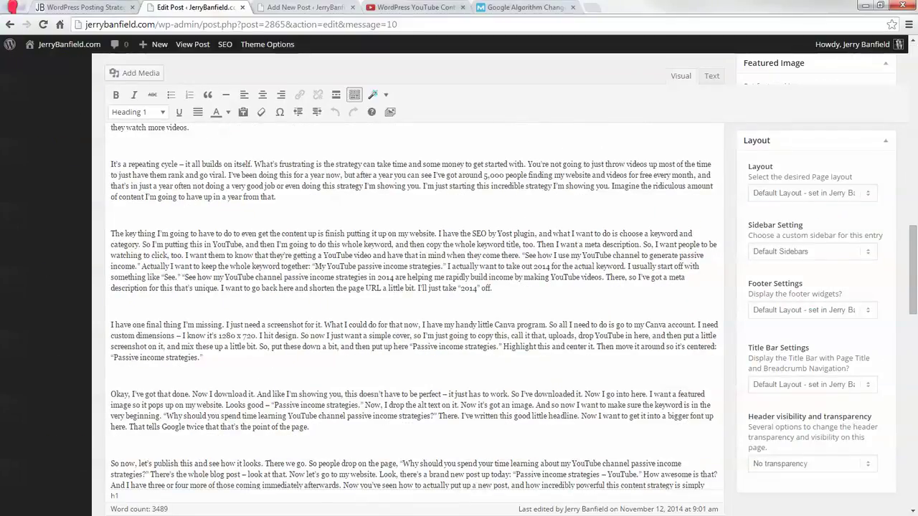
pyautogui.scroll(-5, 645, 308)
pyautogui.scroll(15, 645, 307)
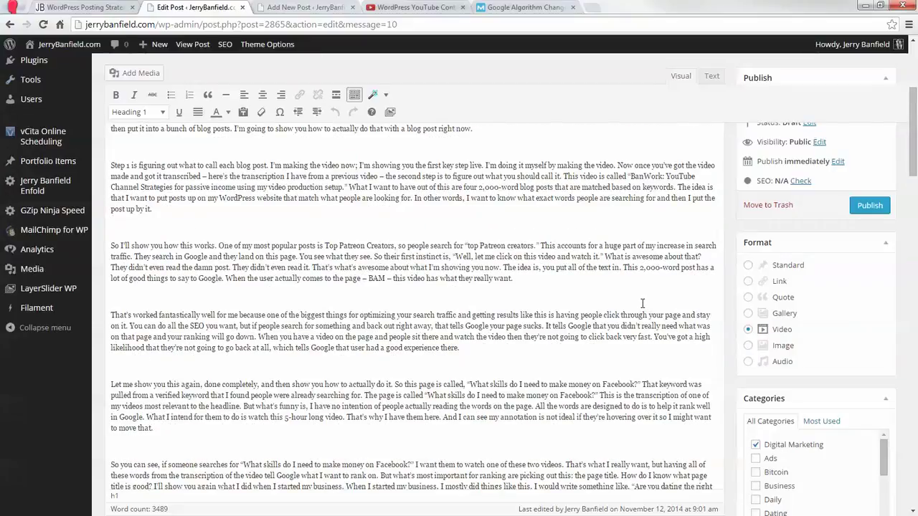
pyautogui.scroll(4, 308, 99)
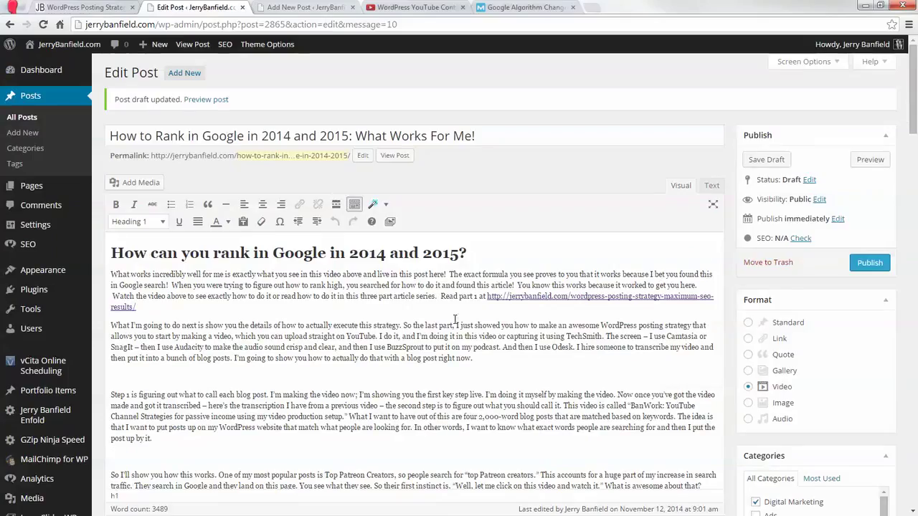
pyautogui.scroll(-3, 752, 347)
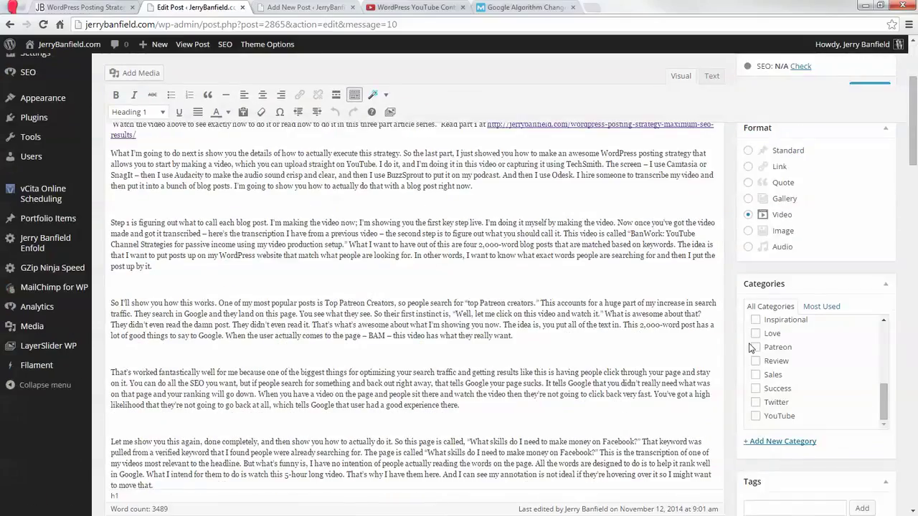
pyautogui.scroll(3, 662, 332)
pyautogui.scroll(-20, 809, 376)
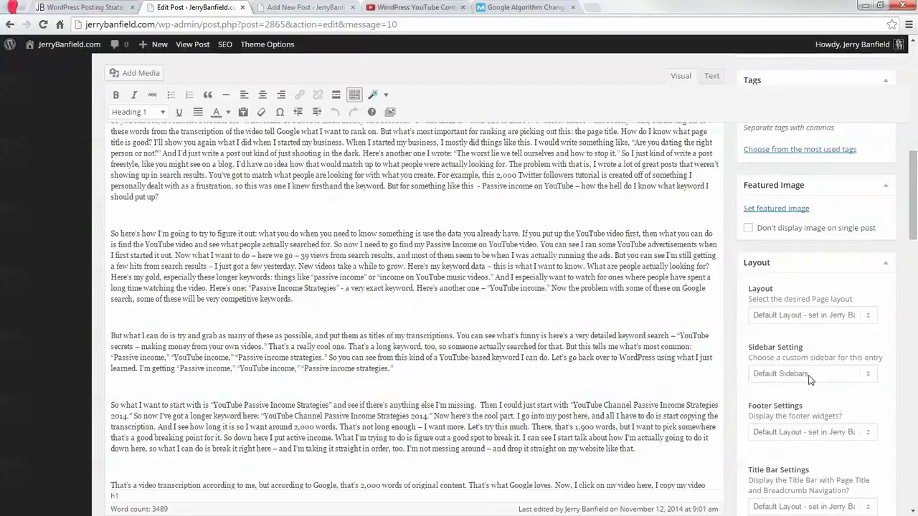
pyautogui.scroll(-5, 810, 377)
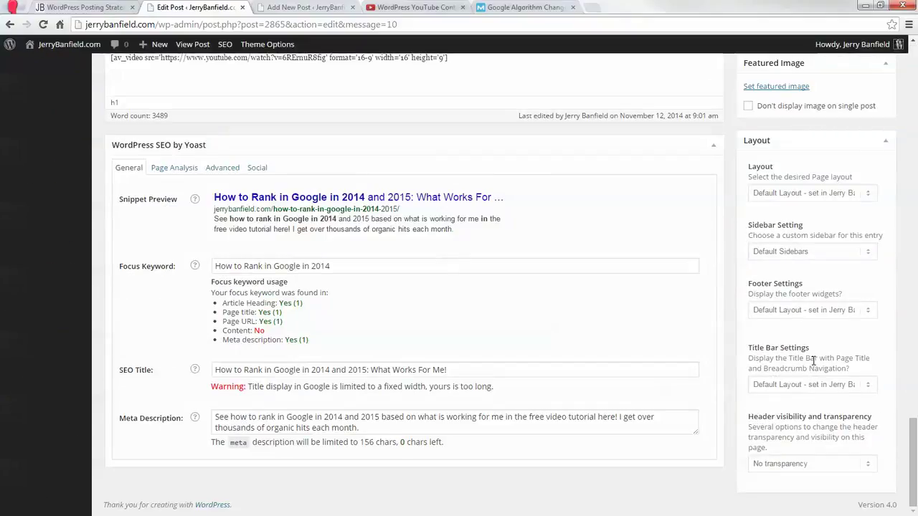
pyautogui.scroll(15, 811, 377)
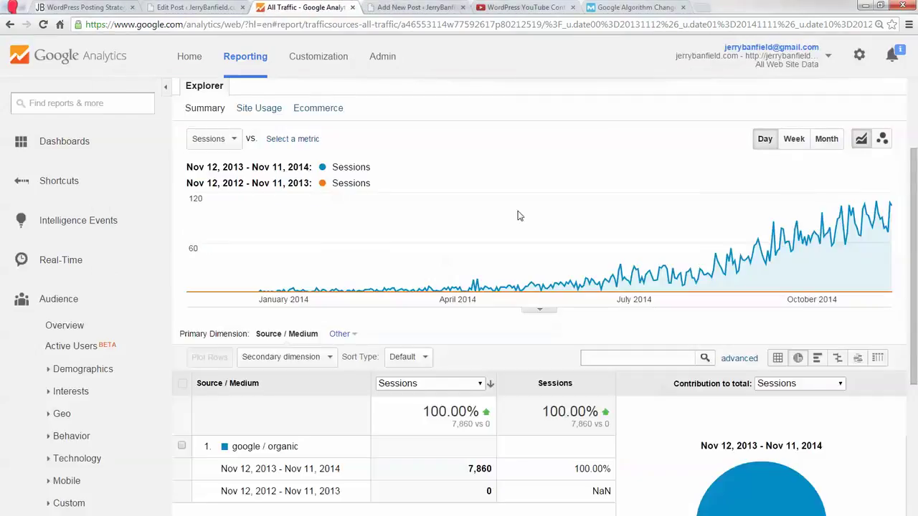
# Examine the google / organic sessions graph for Nov 12, 2013 - Nov 11, 2014 in Google Analytics, and return to the post draft.
pyautogui.rightClick(182, 127)
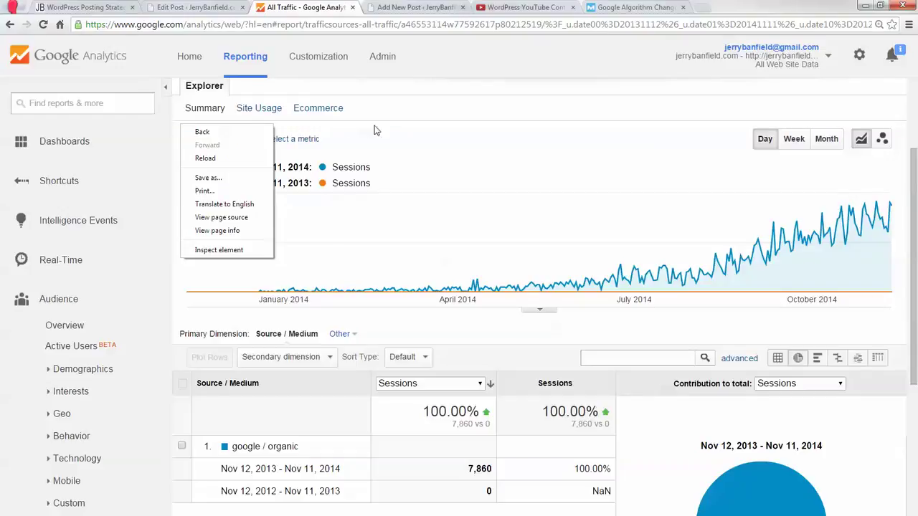
pyautogui.click(424, 132)
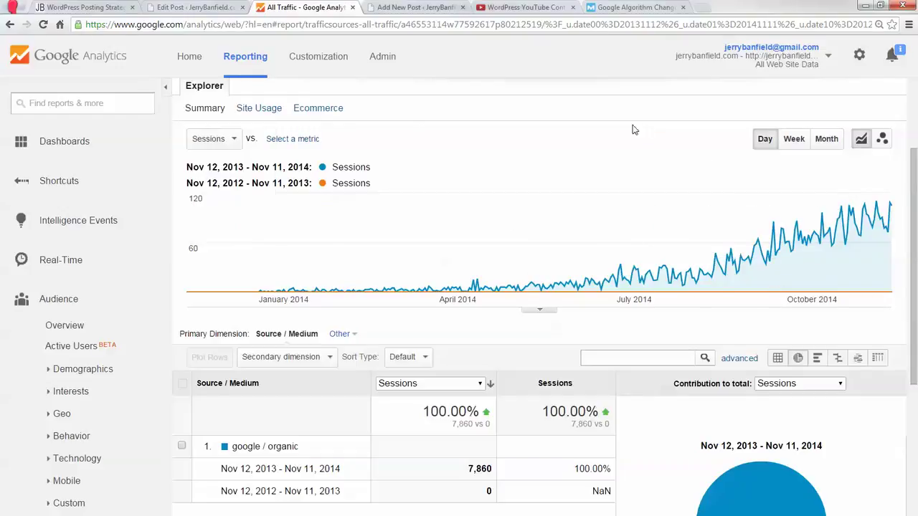
pyautogui.click(242, 8)
pyautogui.click(145, 5)
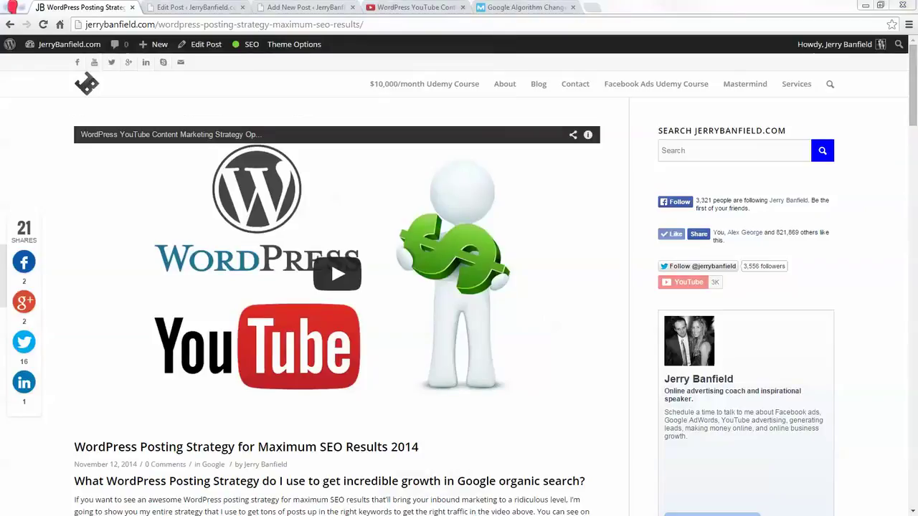
pyautogui.click(199, 7)
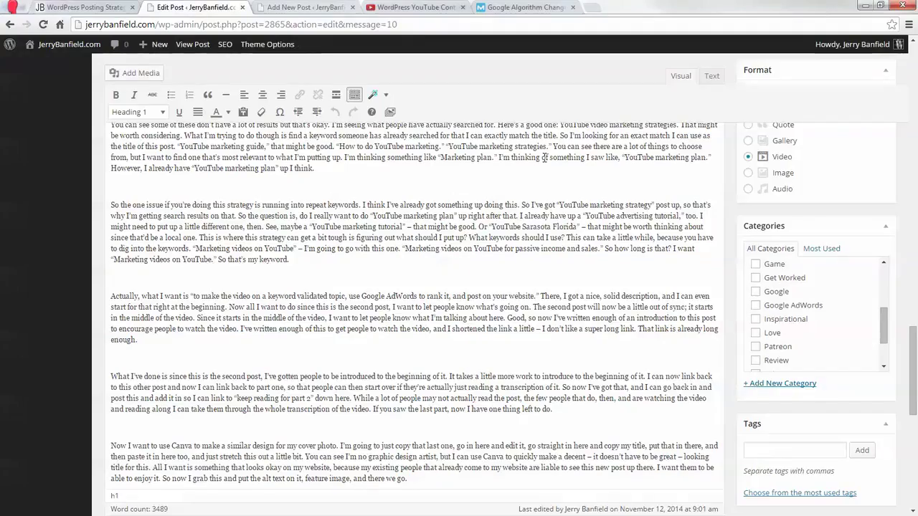
# Check the 2014 and 2015 ranking draft against the published part 1 post and the Penguin + Panda + Hummingbird draft.
pyautogui.scroll(15, 502, 314)
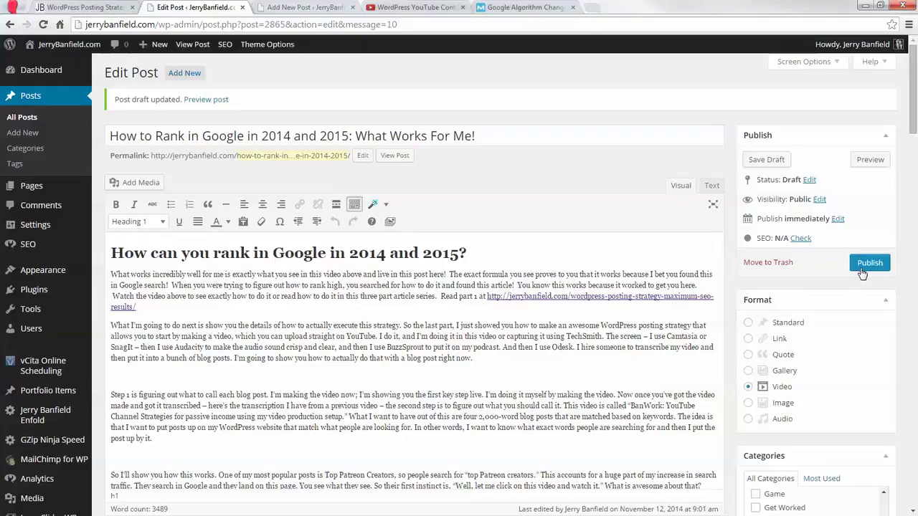
pyautogui.click(82, 7)
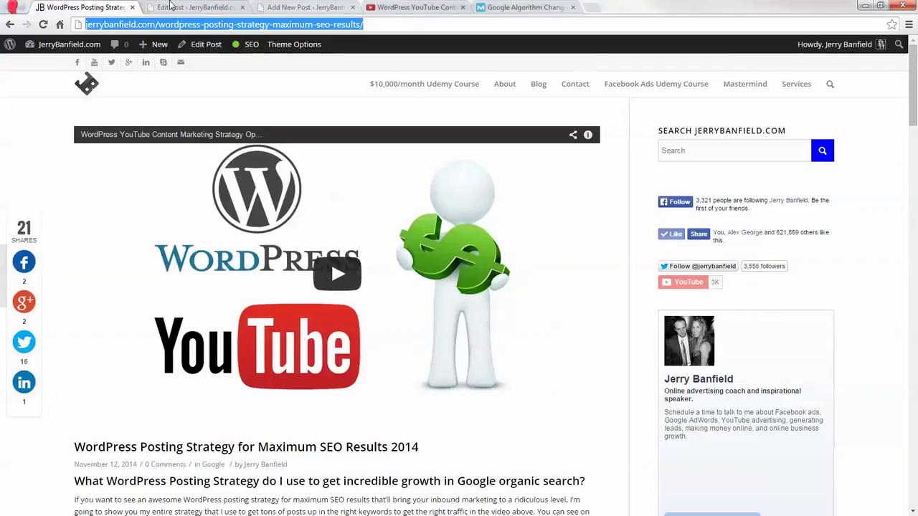
pyautogui.click(198, 7)
pyautogui.click(321, 7)
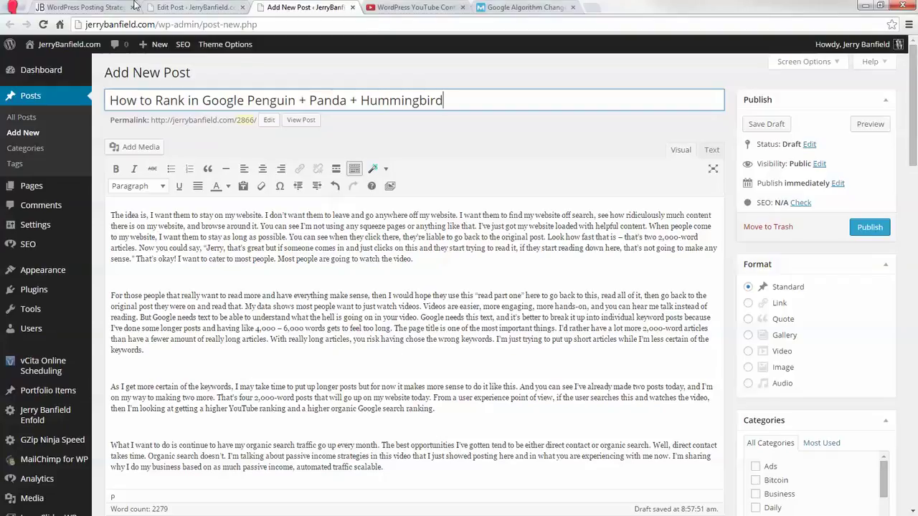
pyautogui.click(83, 8)
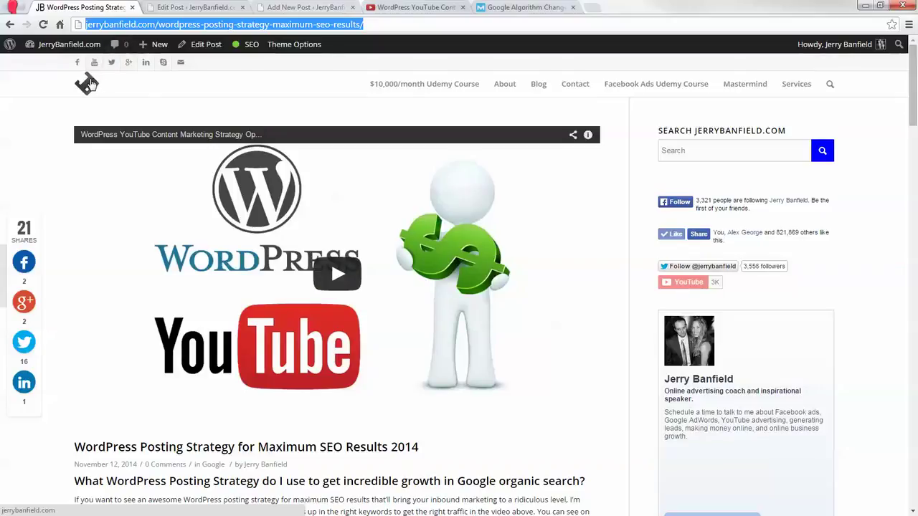
# Open the website's home page to view its Newest posts, and look at the source YouTube video.
pyautogui.click(88, 84)
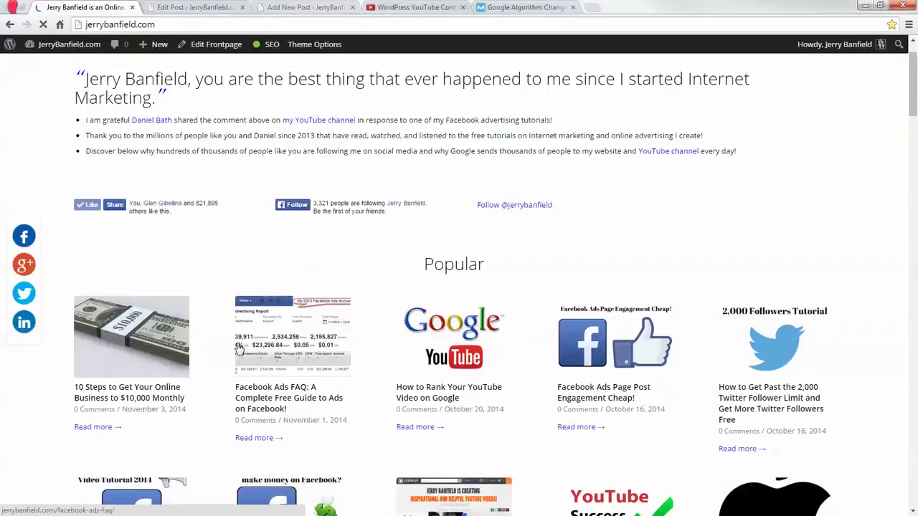
pyautogui.scroll(-7, 229, 301)
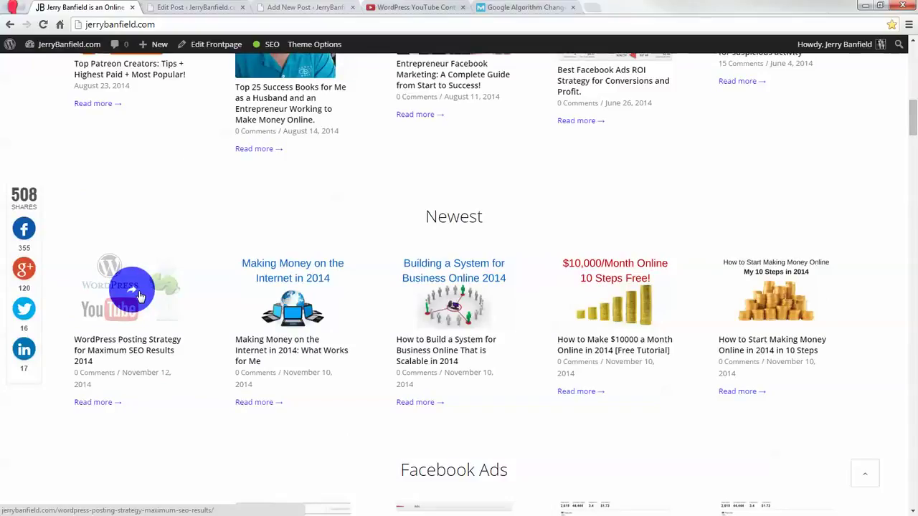
pyautogui.click(412, 7)
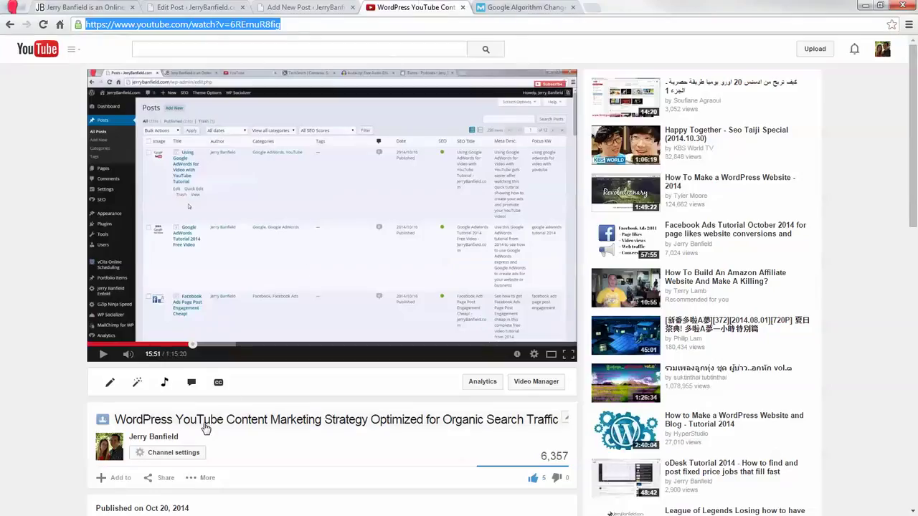
pyautogui.click(56, 7)
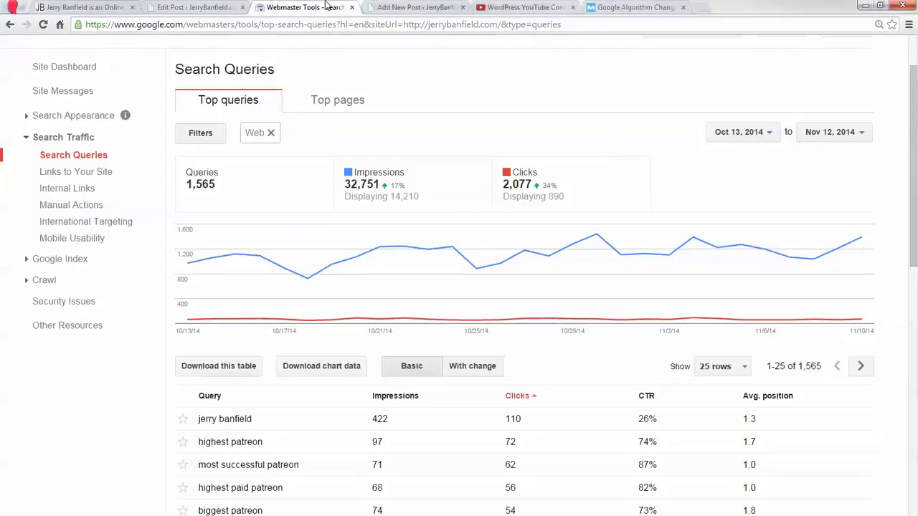
# Examine the top search queries, impressions and clicks for the website in Google Webmaster Tools.
pyautogui.scroll(-3, 430, 287)
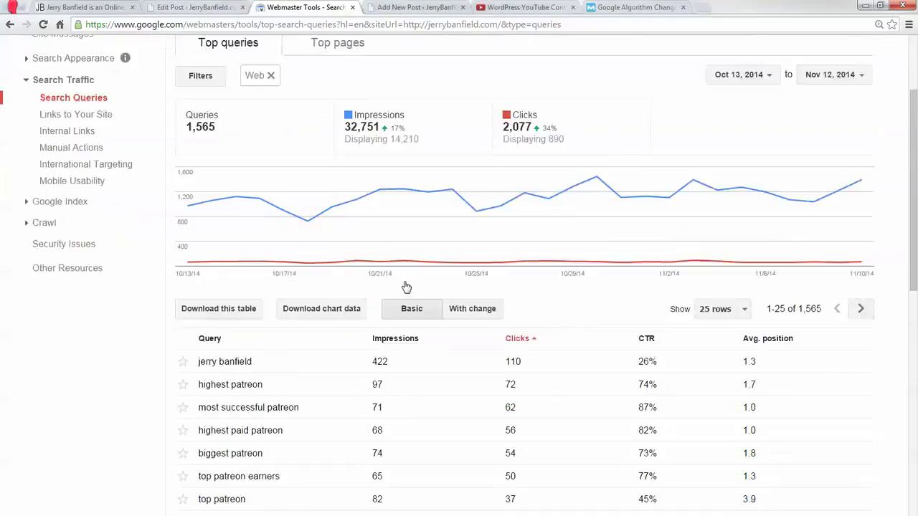
pyautogui.scroll(1, 590, 436)
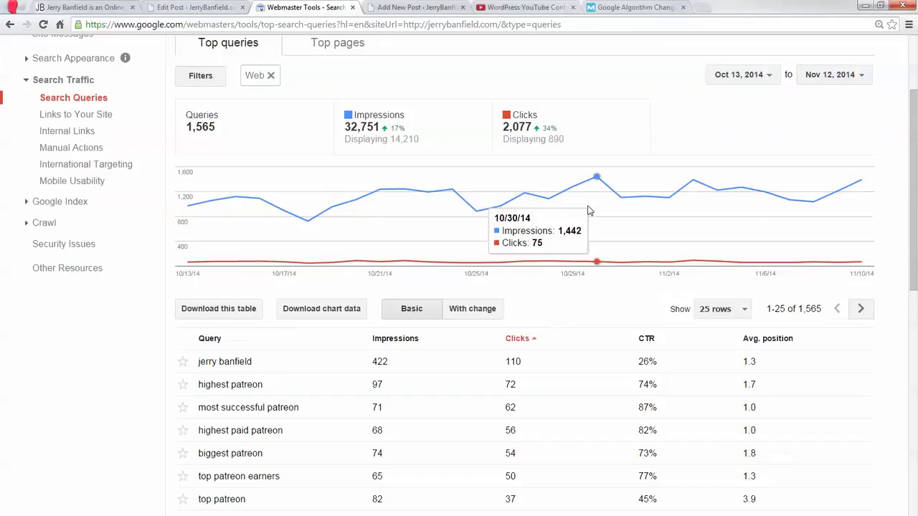
pyautogui.scroll(2, 404, 269)
# Show the website's top pages in the Search Queries report and examine their impressions and clicks.
pyautogui.click(346, 164)
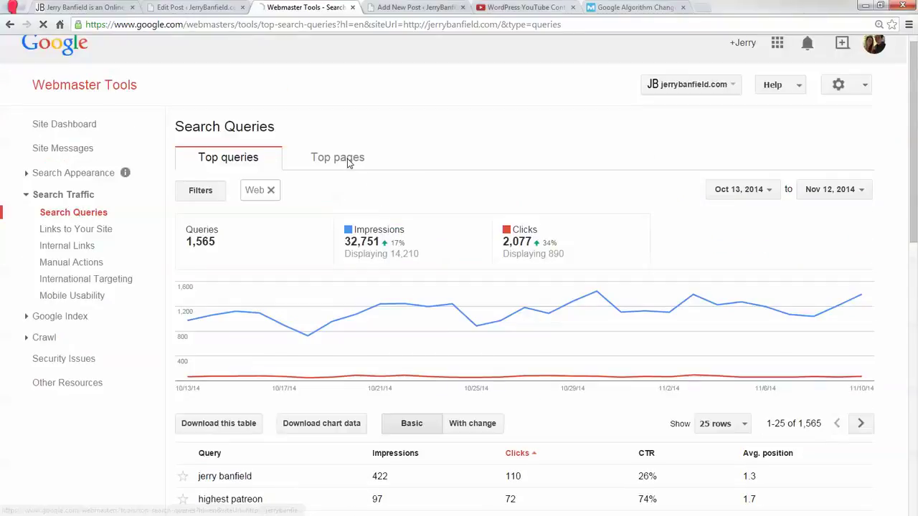
pyautogui.scroll(-3, 287, 289)
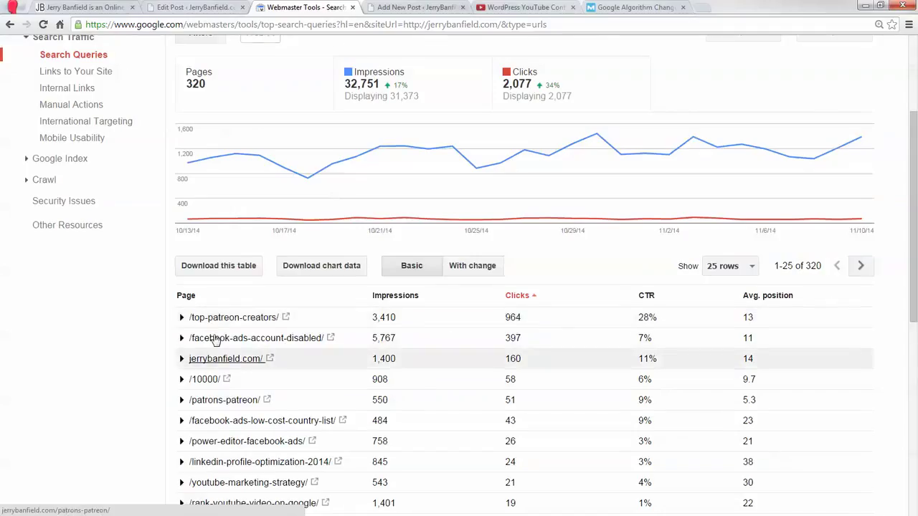
pyautogui.scroll(-3, 215, 286)
pyautogui.scroll(-2, 230, 215)
pyautogui.scroll(2, 208, 258)
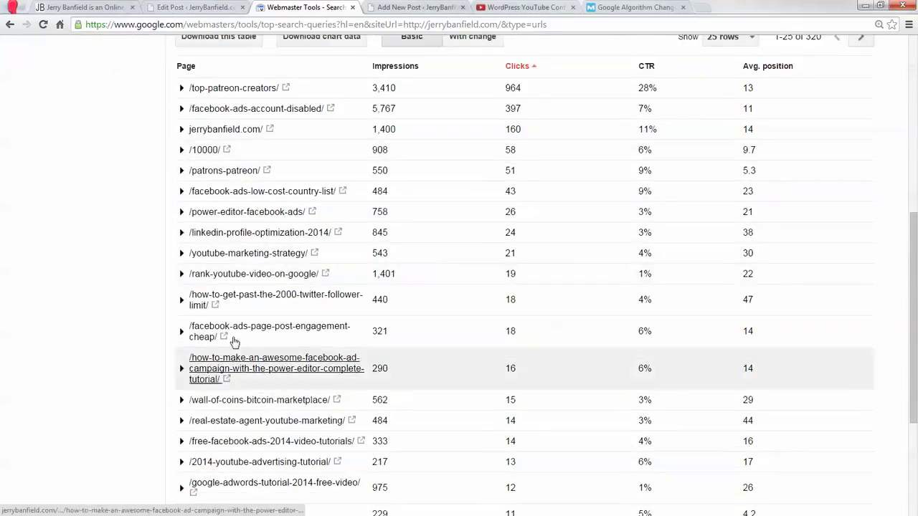